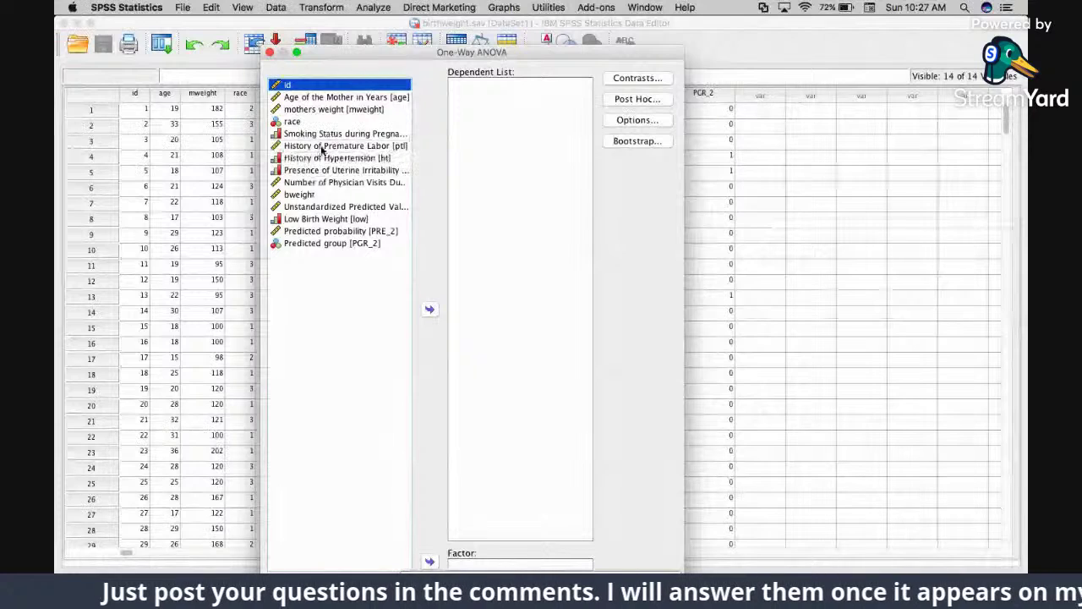
Step: Set bweight as the dependent variable and History of Premature Labor [ptl] as the factor of the one-way ANOVA
click(321, 147)
click(429, 310)
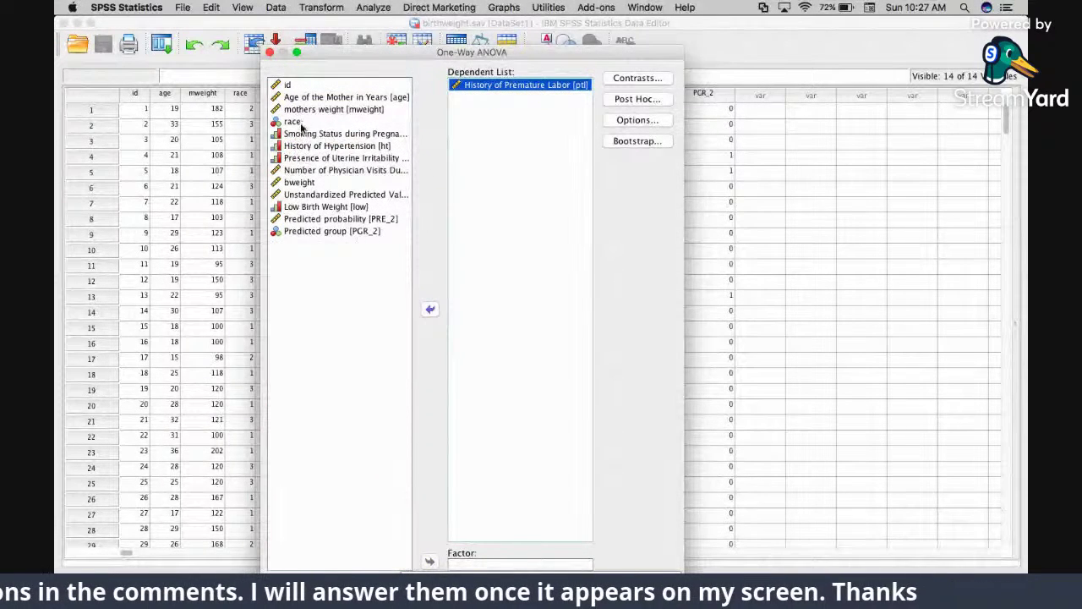
click(301, 183)
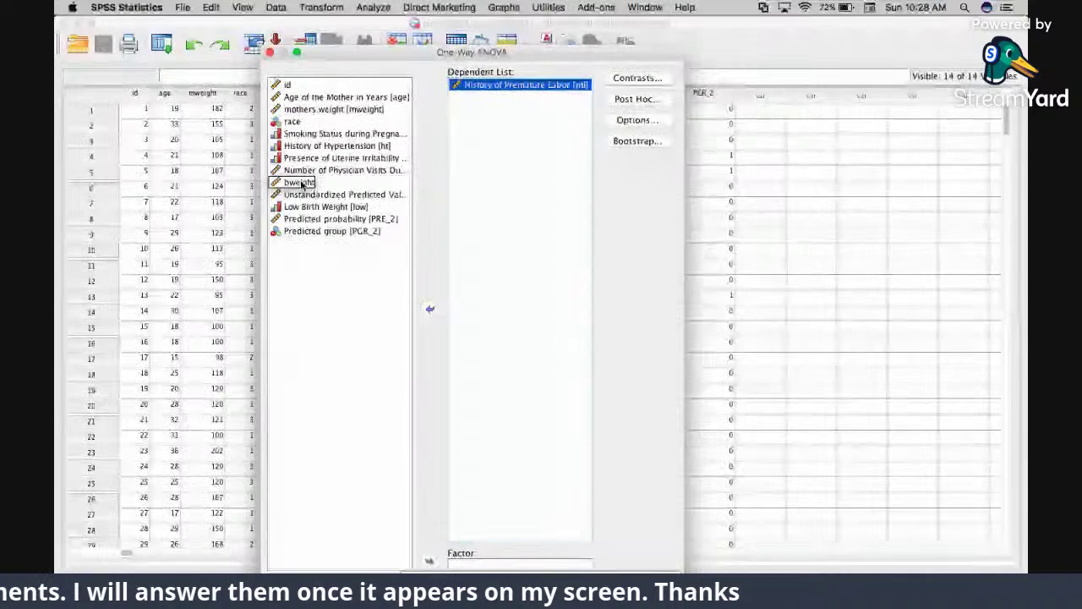
drag(302, 194, 307, 211)
click(299, 183)
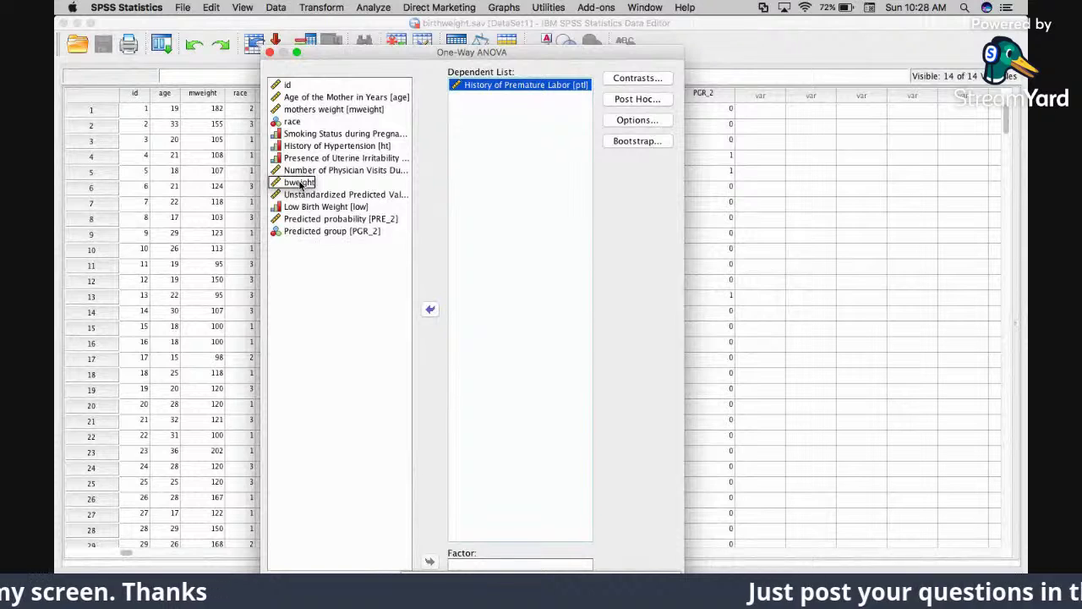
click(299, 182)
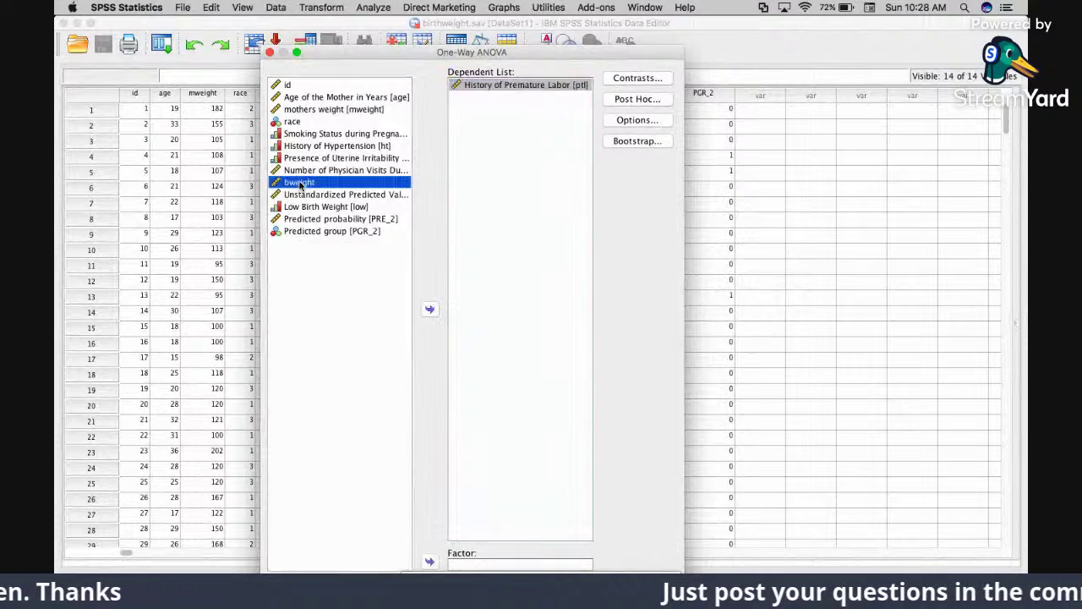
click(429, 307)
drag(511, 84, 349, 148)
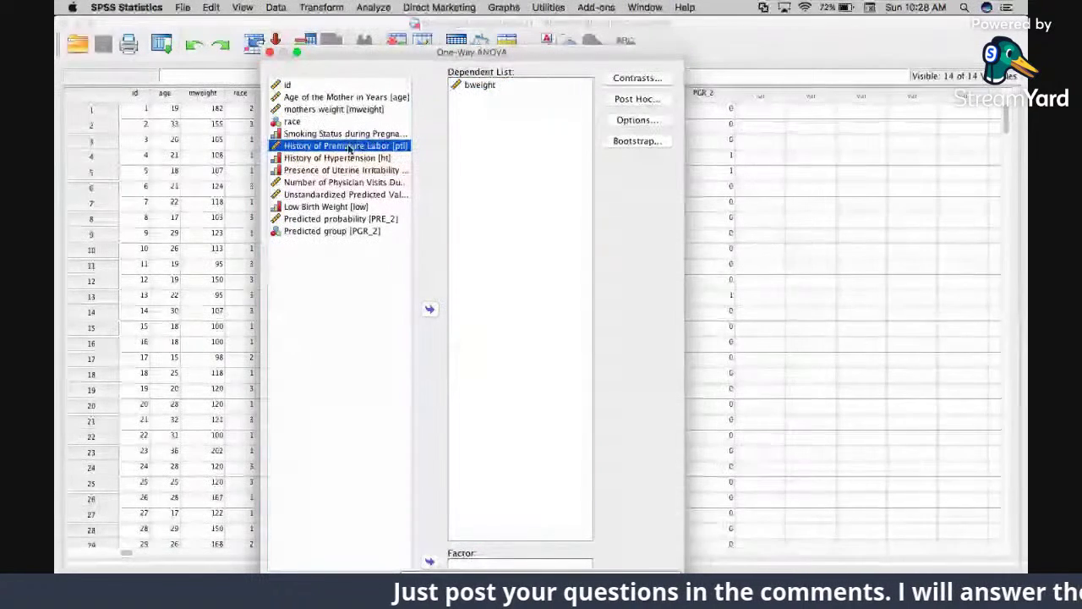
click(430, 561)
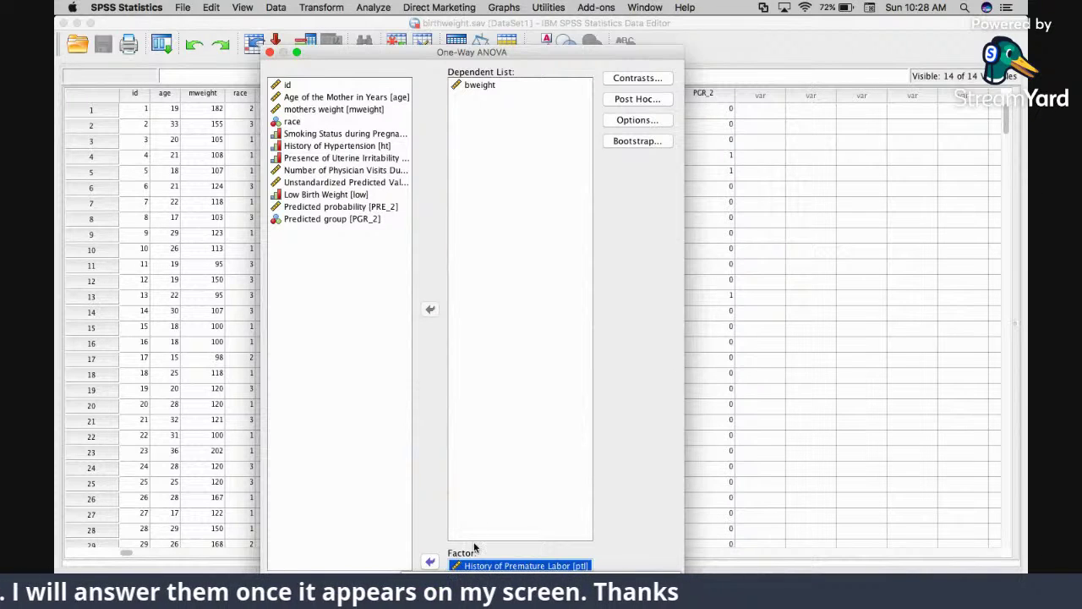
click(479, 85)
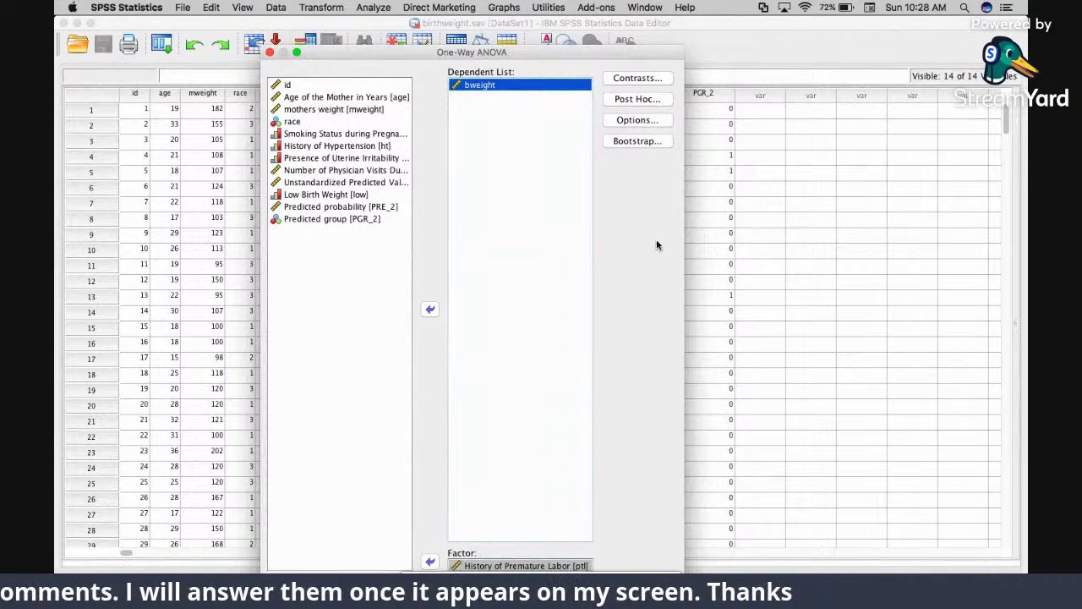
Step: Open the post hoc multiple comparison settings and toggle the Scheffe test on and off
click(644, 101)
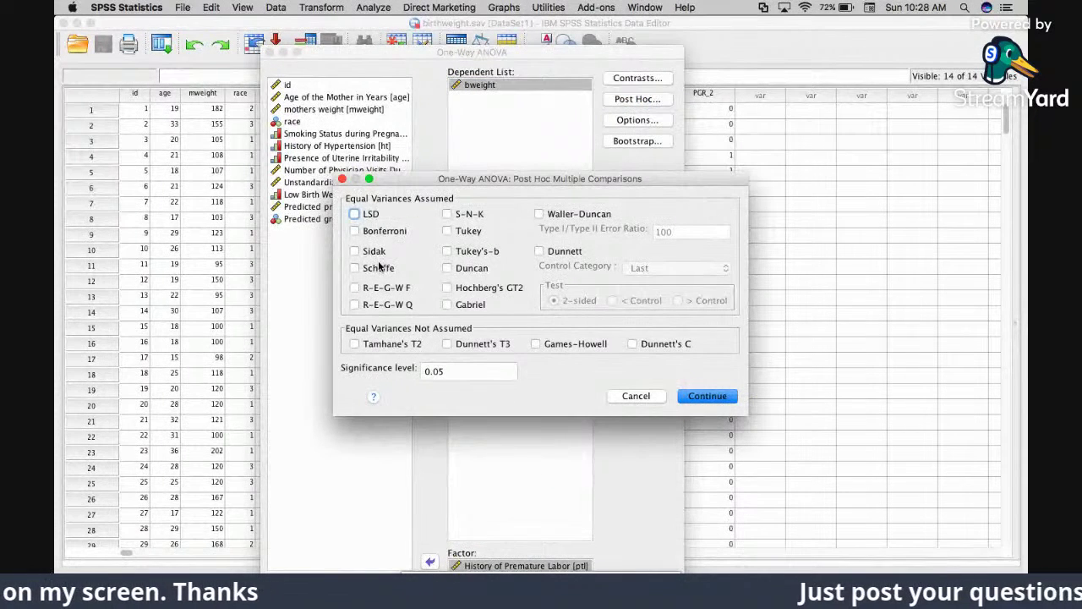
click(383, 269)
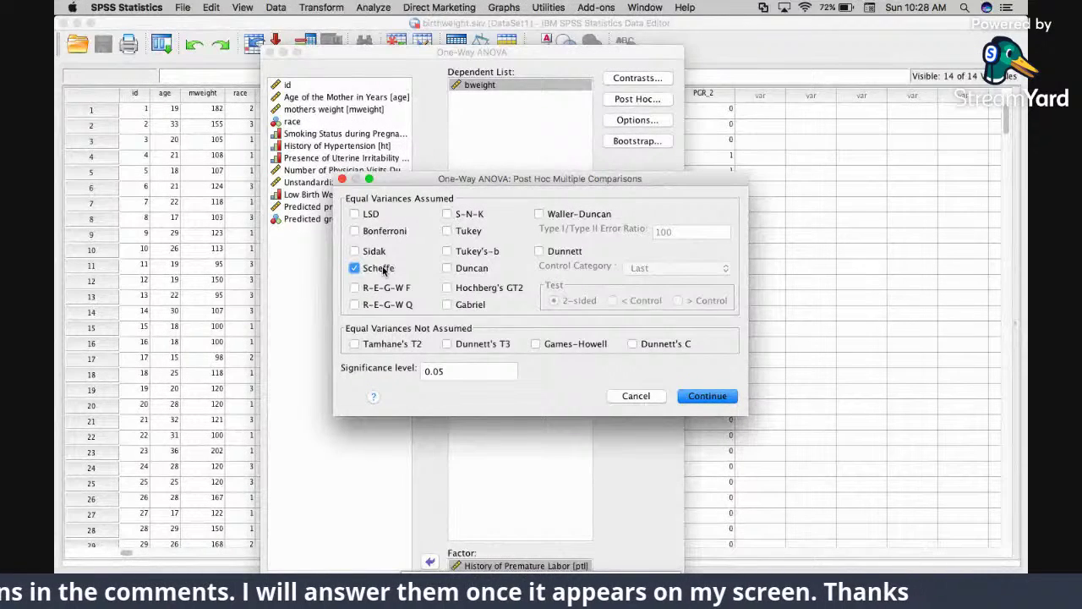
click(383, 270)
key(ctrl+Left)
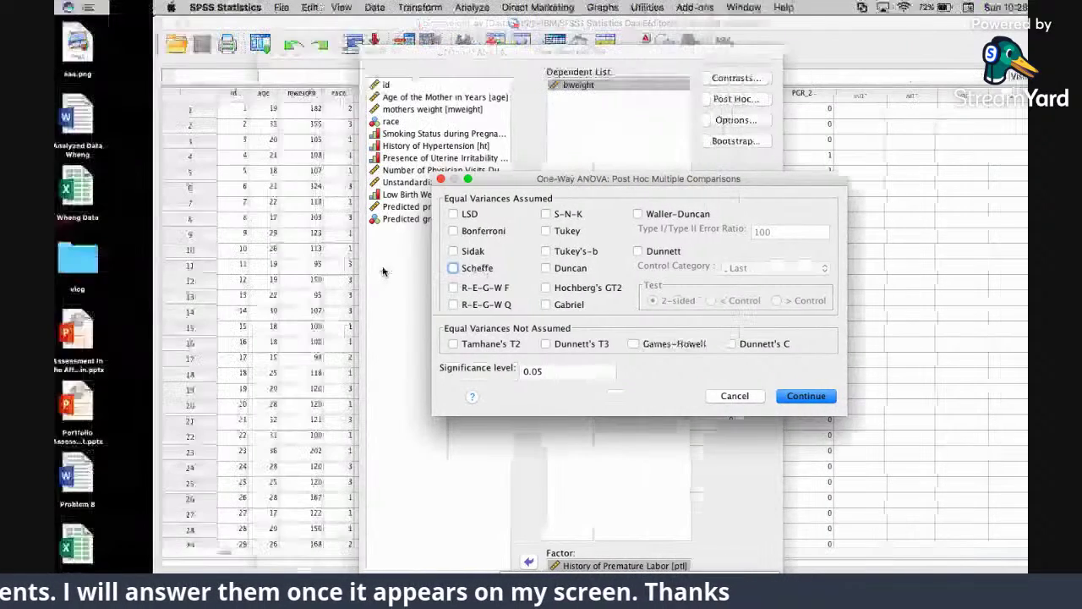
key(ctrl+Right)
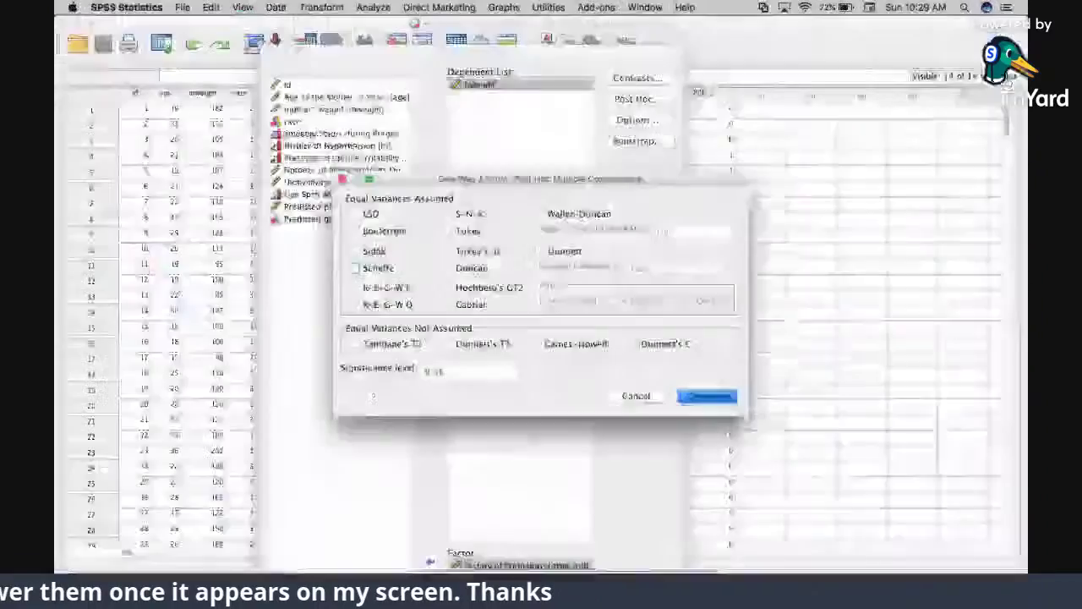
key(ctrl+Right)
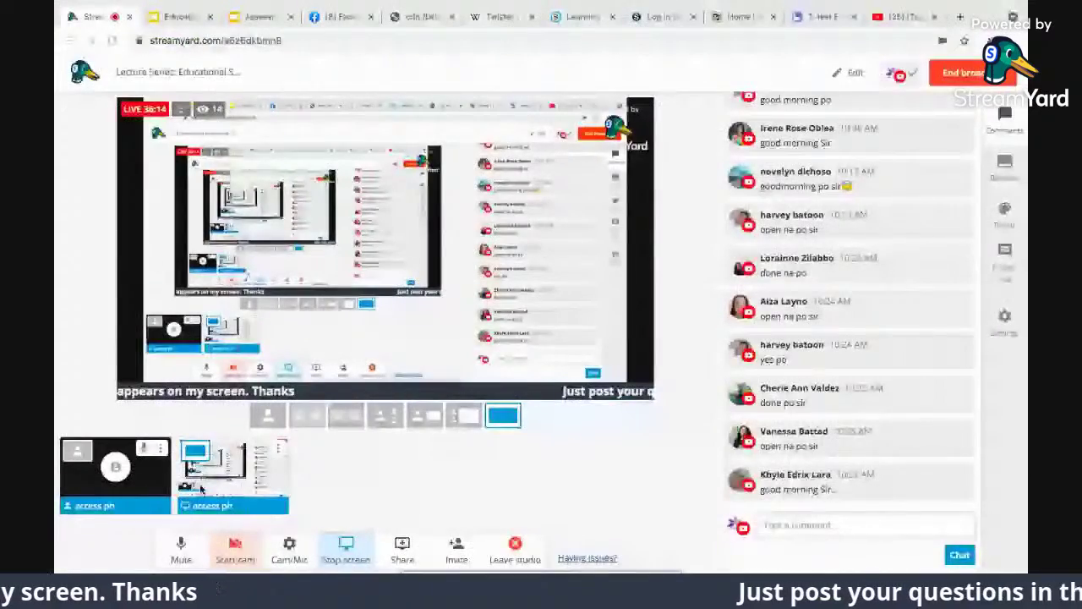
key(ctrl+Left)
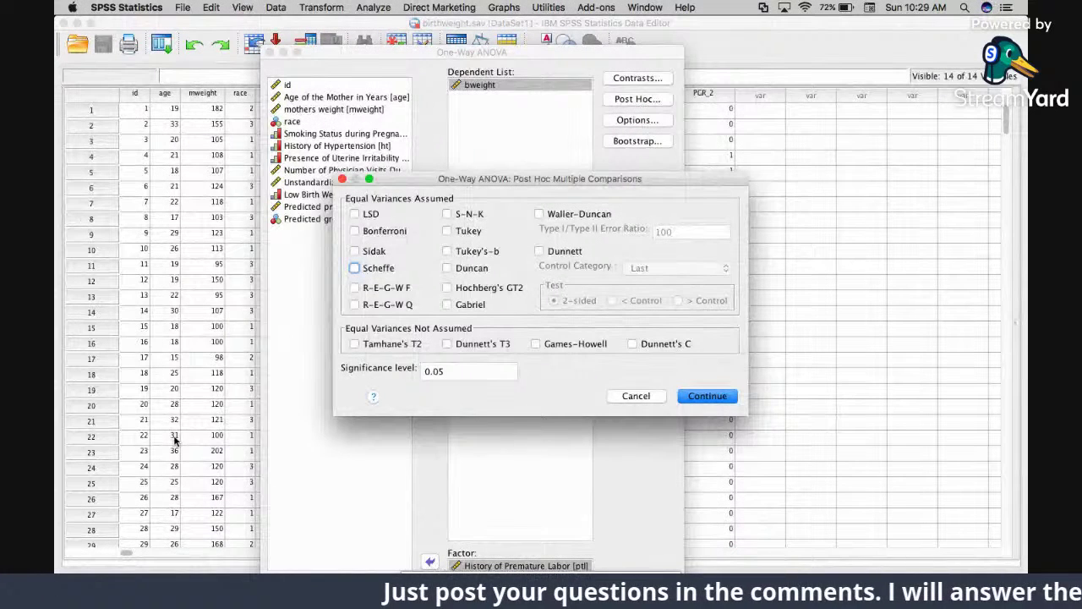
Step: Select the Scheffe post hoc test and run the one-way ANOVA
click(355, 268)
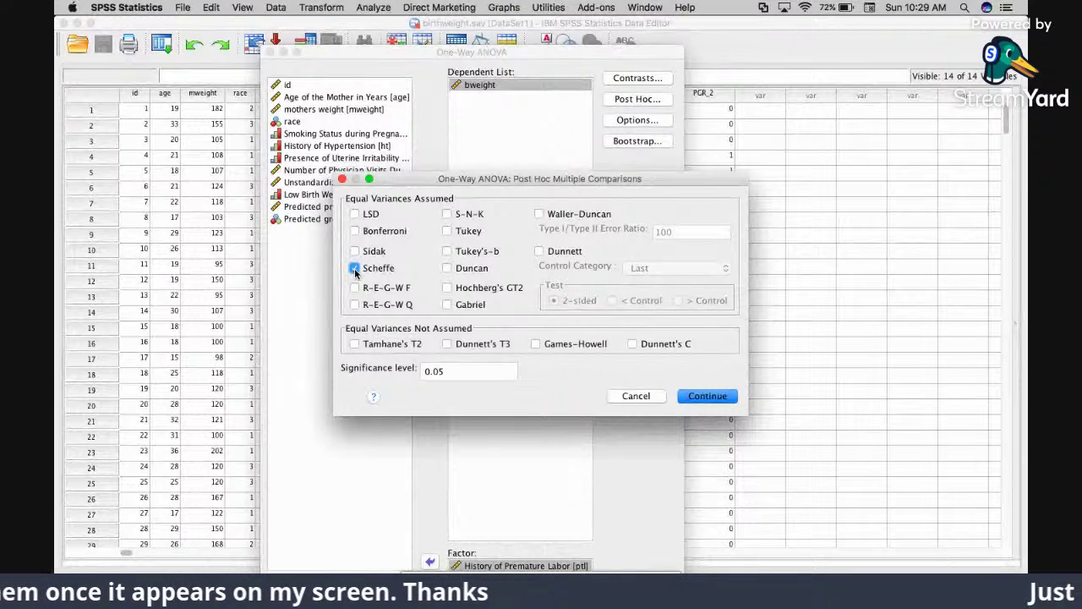
click(355, 268)
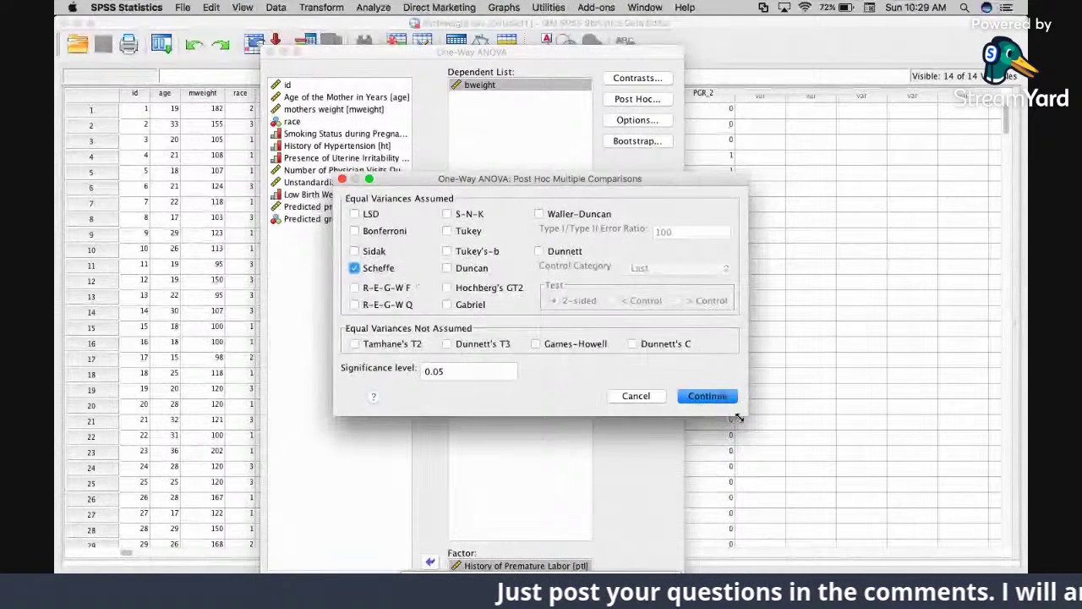
click(720, 397)
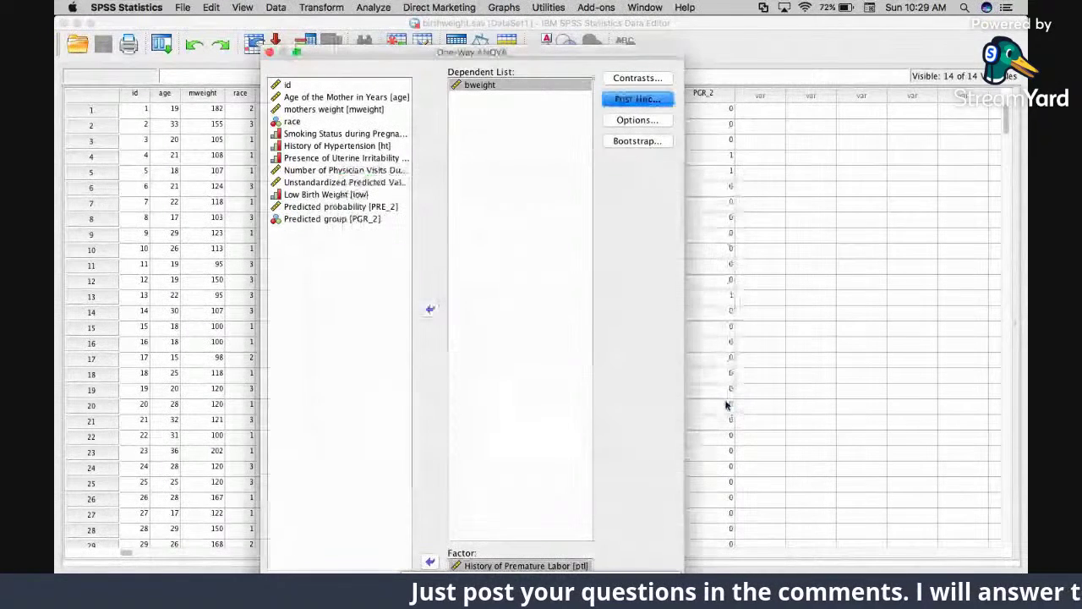
click(661, 560)
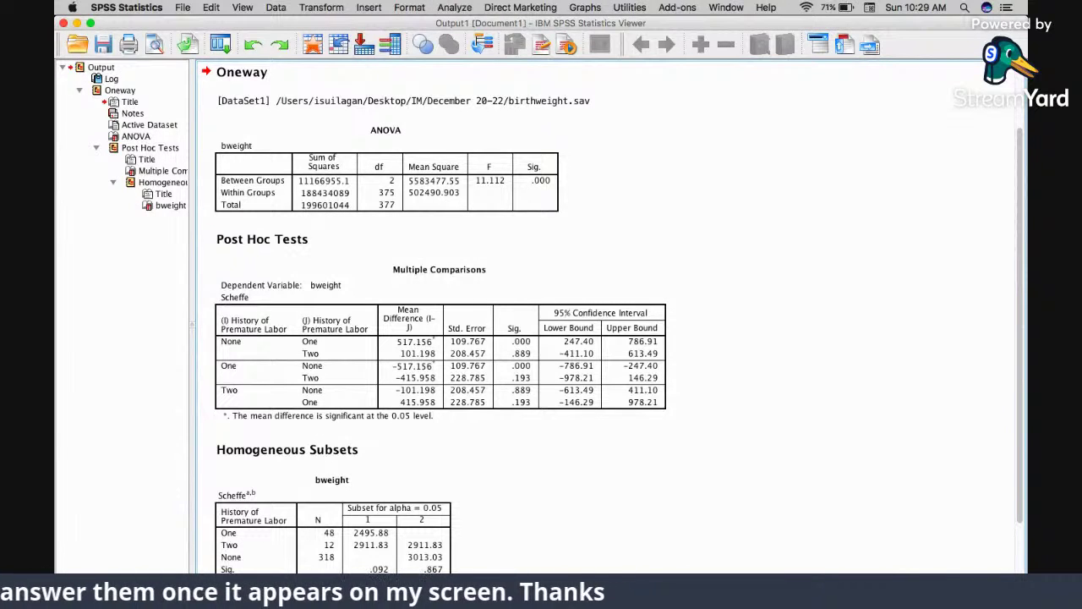
Step: Examine the ANOVA table and the Scheffe multiple comparisons for bweight in the output
click(429, 193)
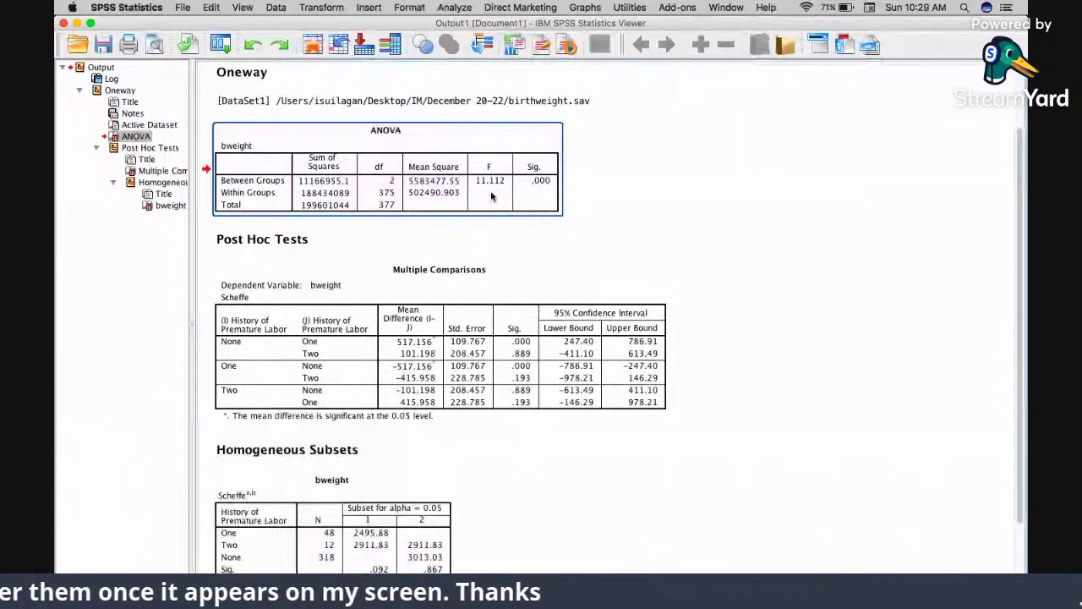
click(464, 372)
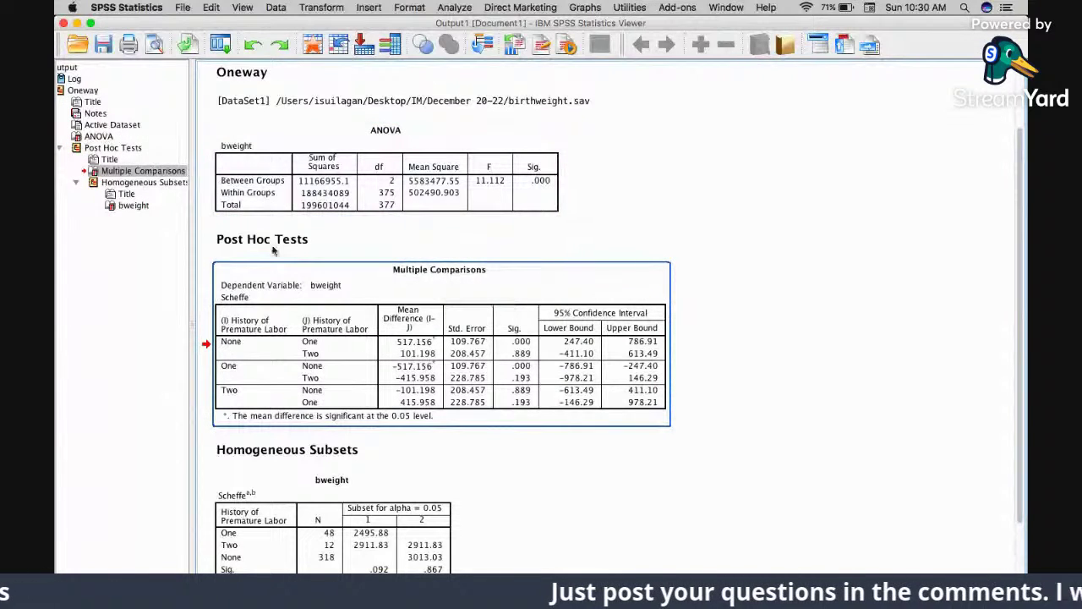
scroll(321, 304, down, 1)
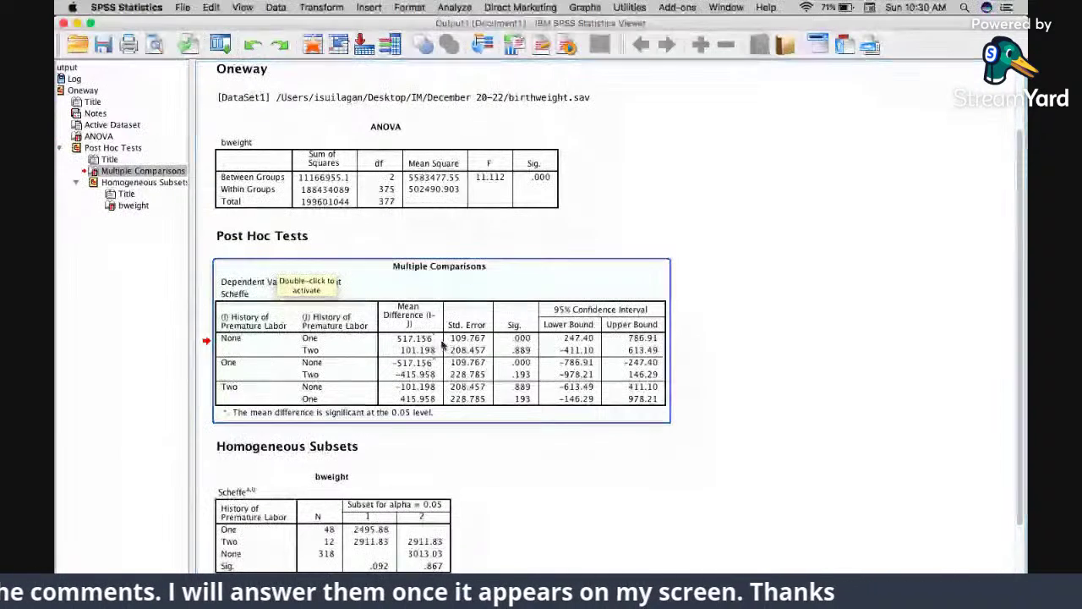
click(519, 337)
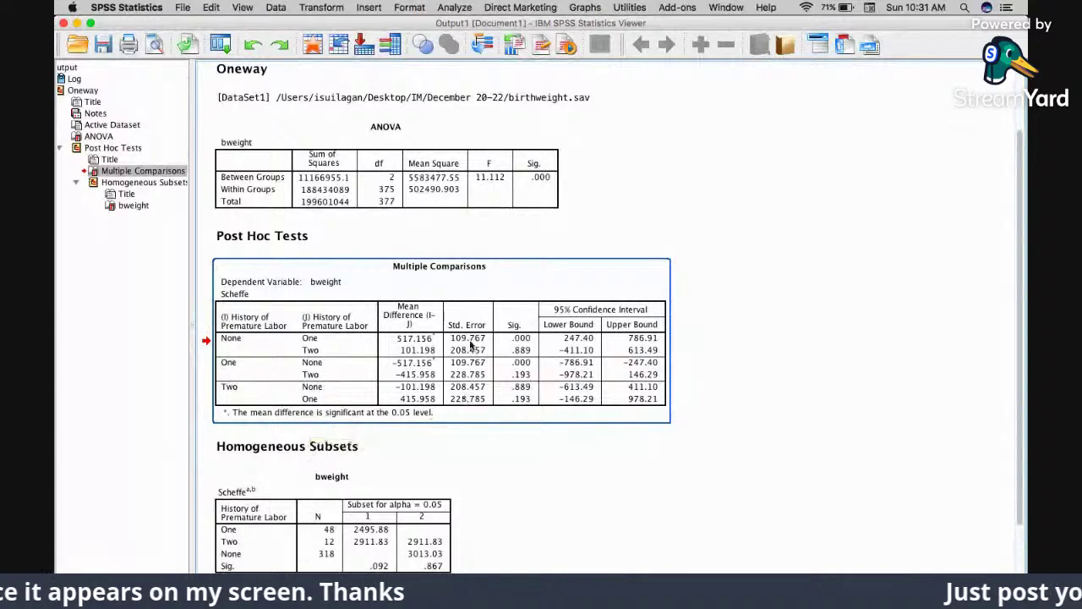
click(406, 158)
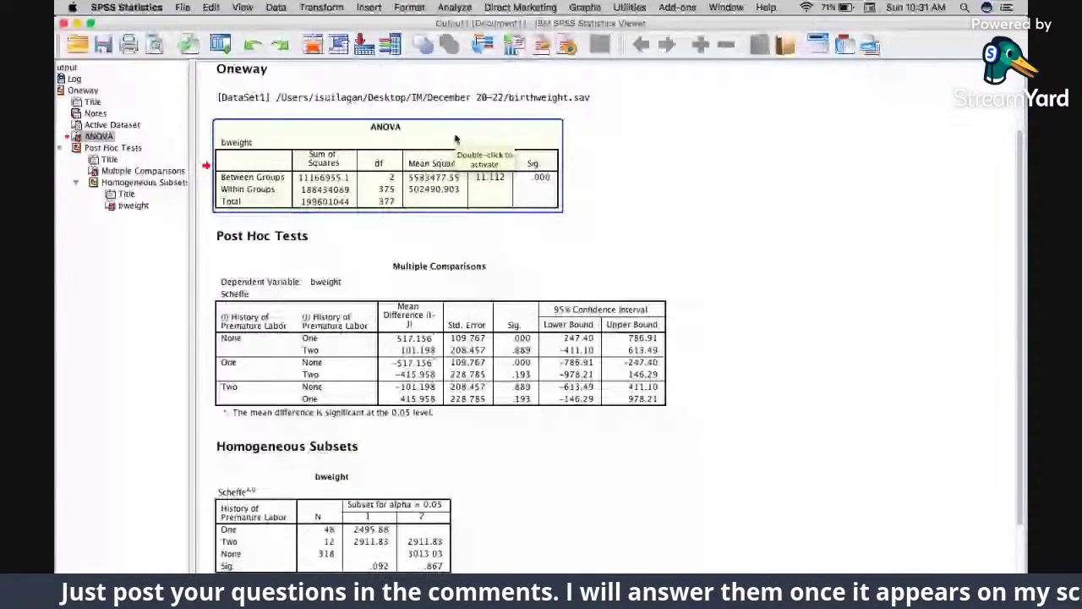
click(425, 355)
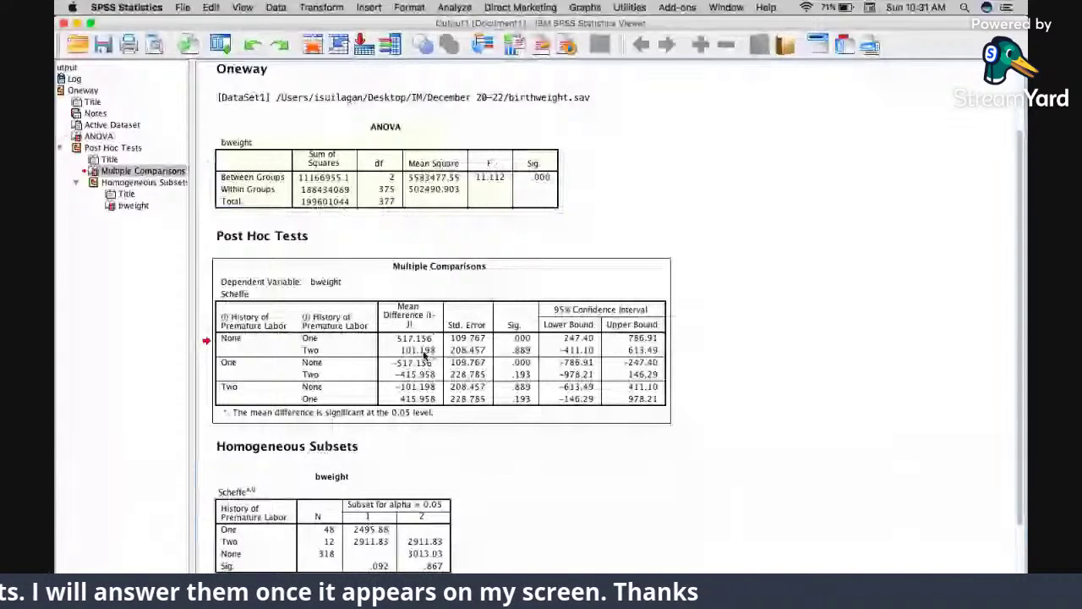
click(425, 355)
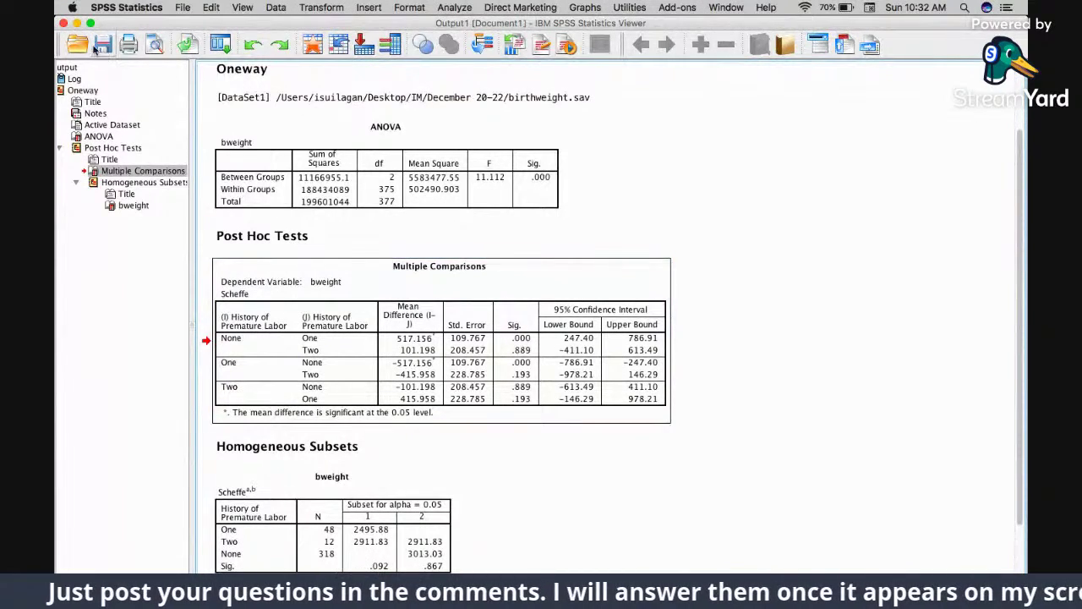
Step: Return to the data editor, try replacing the one-way ANOVA factor with the smoking status during pregnancy variable, and dismiss the dialog
click(77, 24)
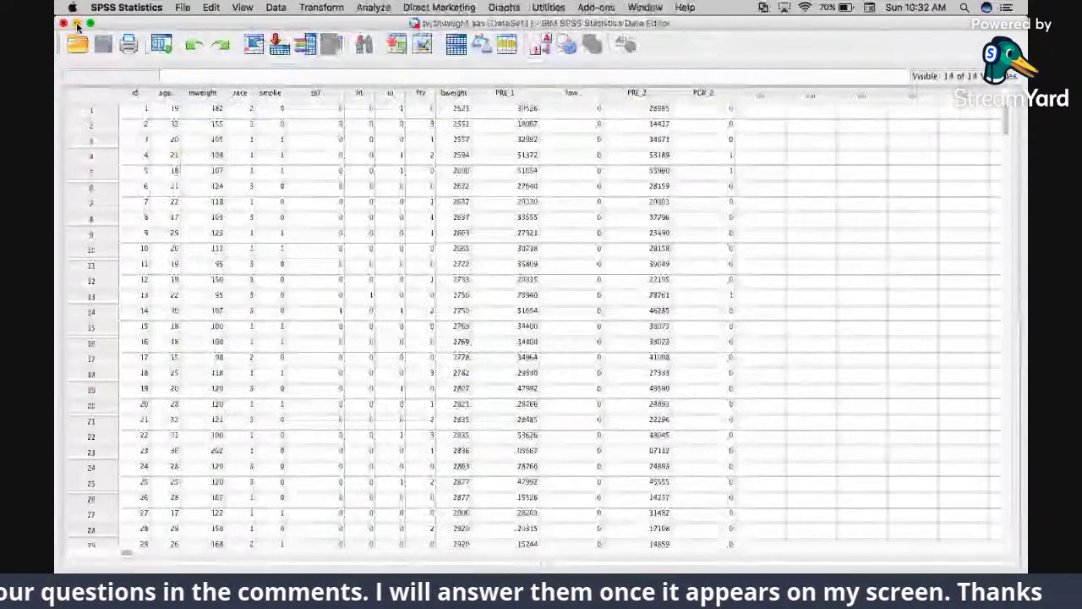
click(373, 7)
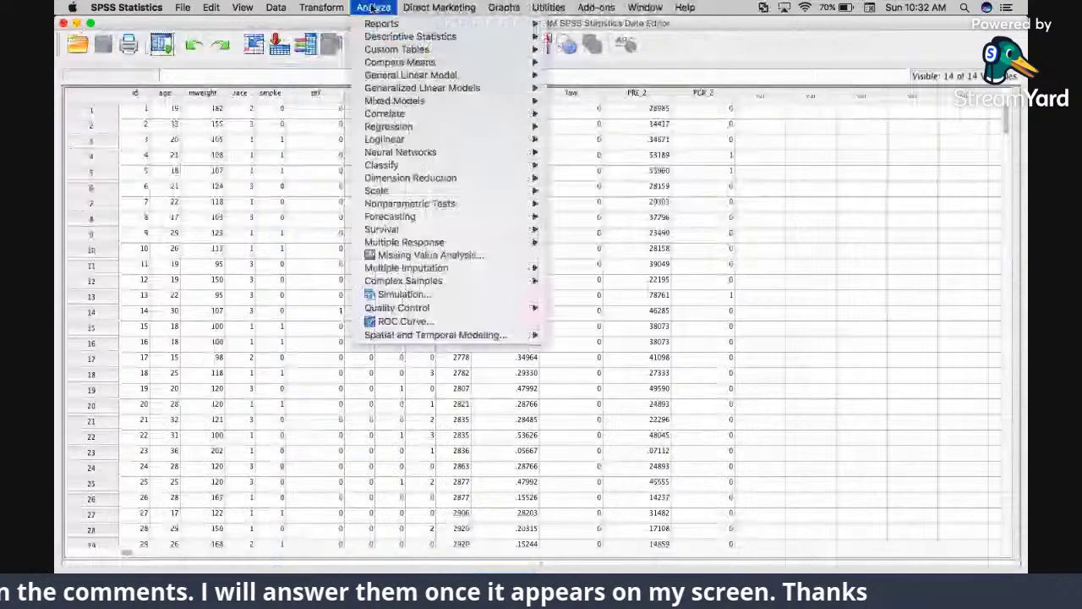
mouse_move(400, 63)
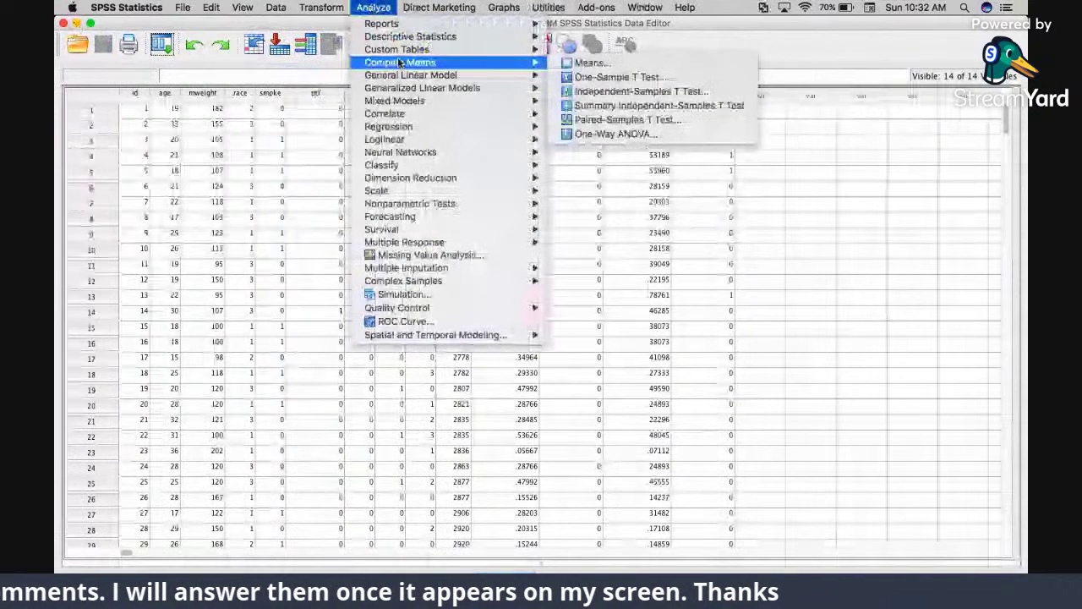
click(606, 137)
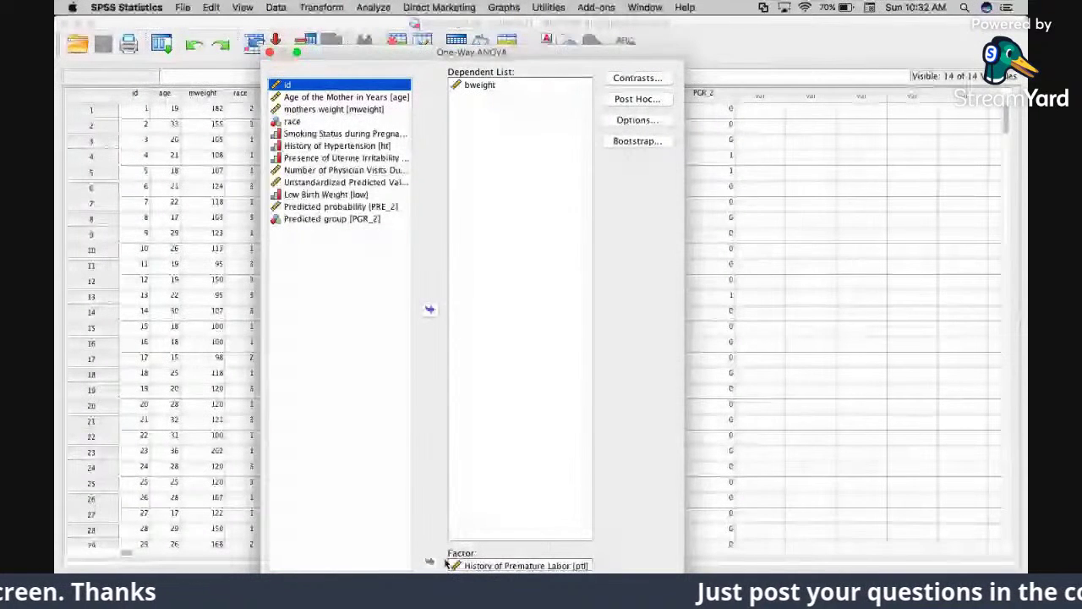
click(478, 566)
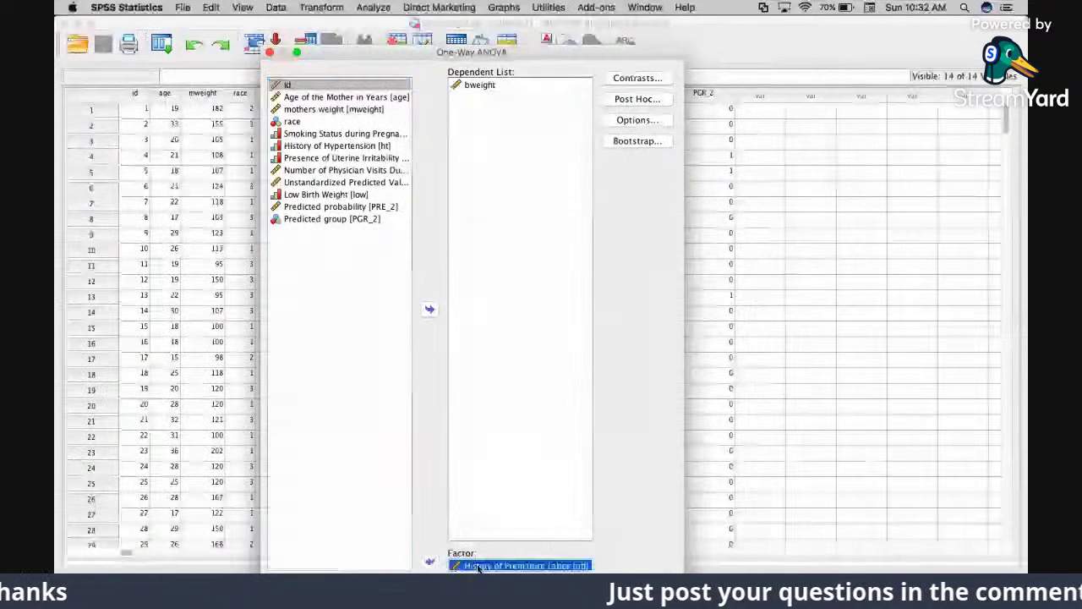
click(429, 561)
click(357, 171)
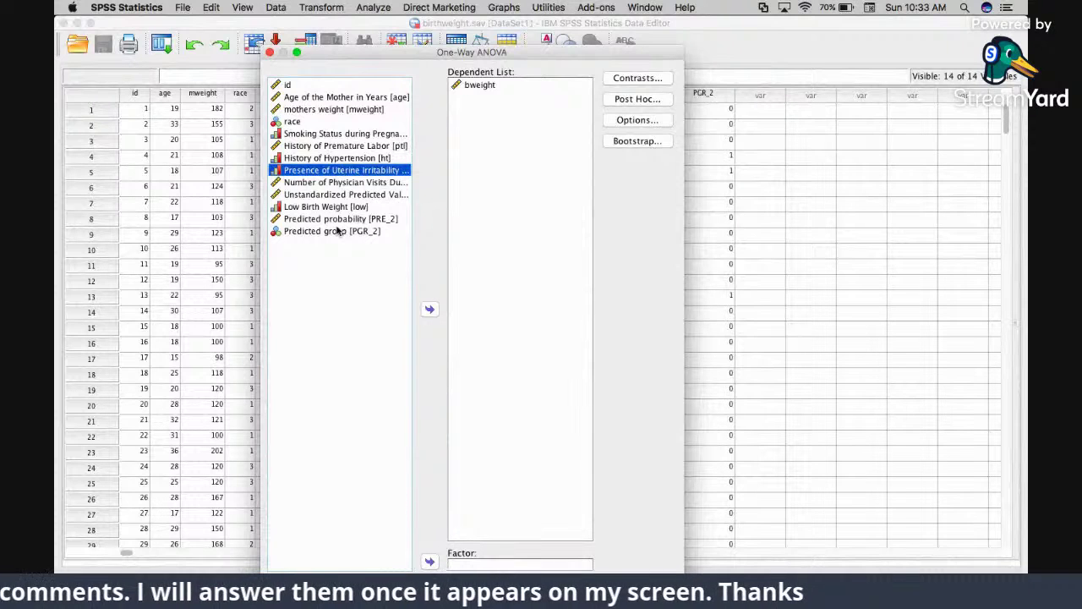
key(Up)
key(Up)
key(Up)
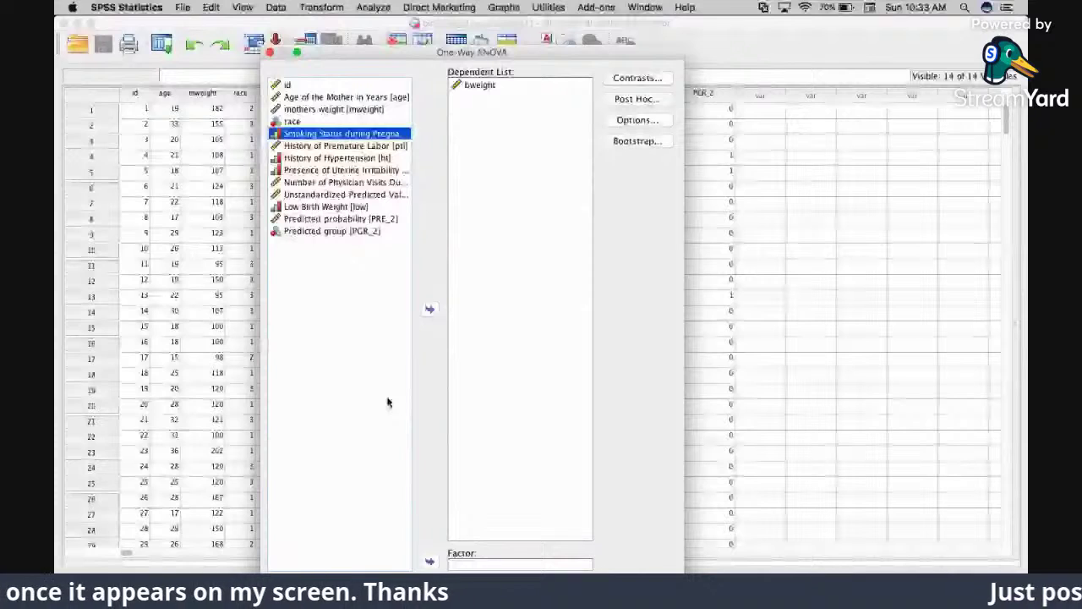
click(430, 560)
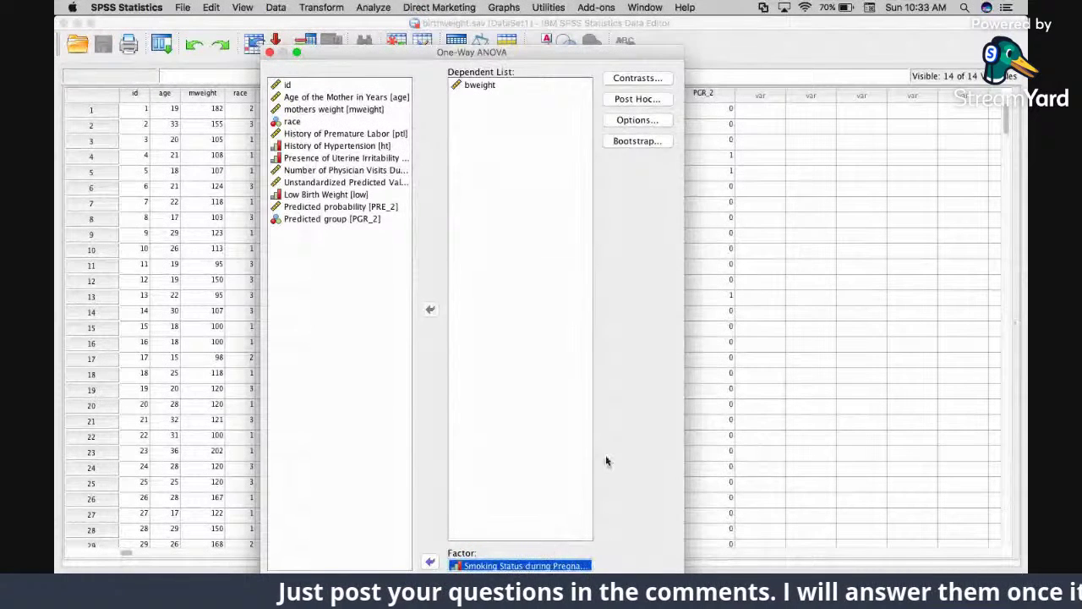
click(583, 594)
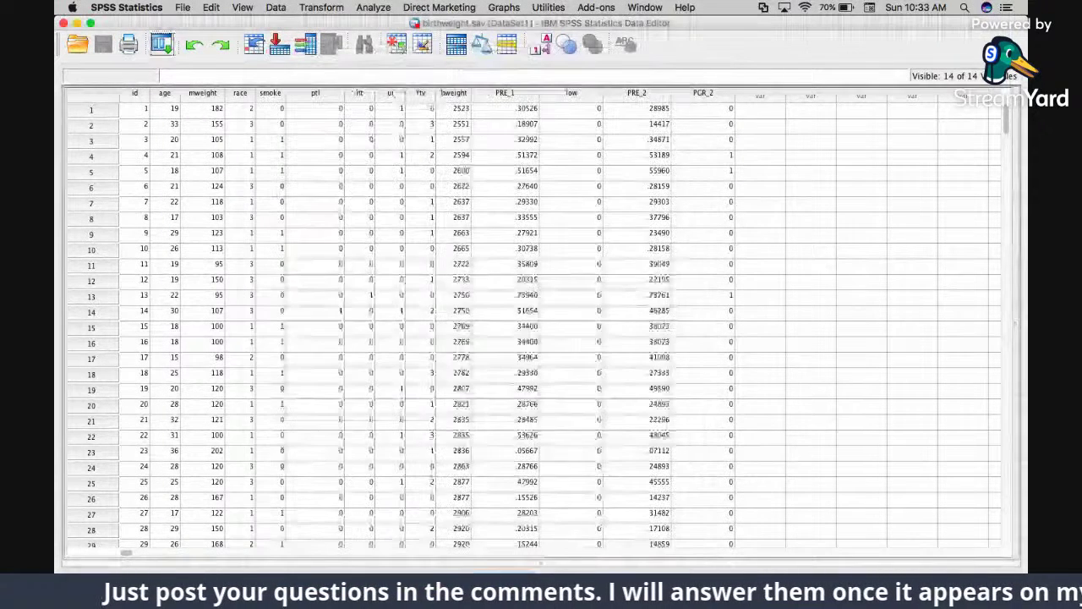
Step: Check the value labels of the smoke variable in the variable definitions, leaving them unedited
click(565, 578)
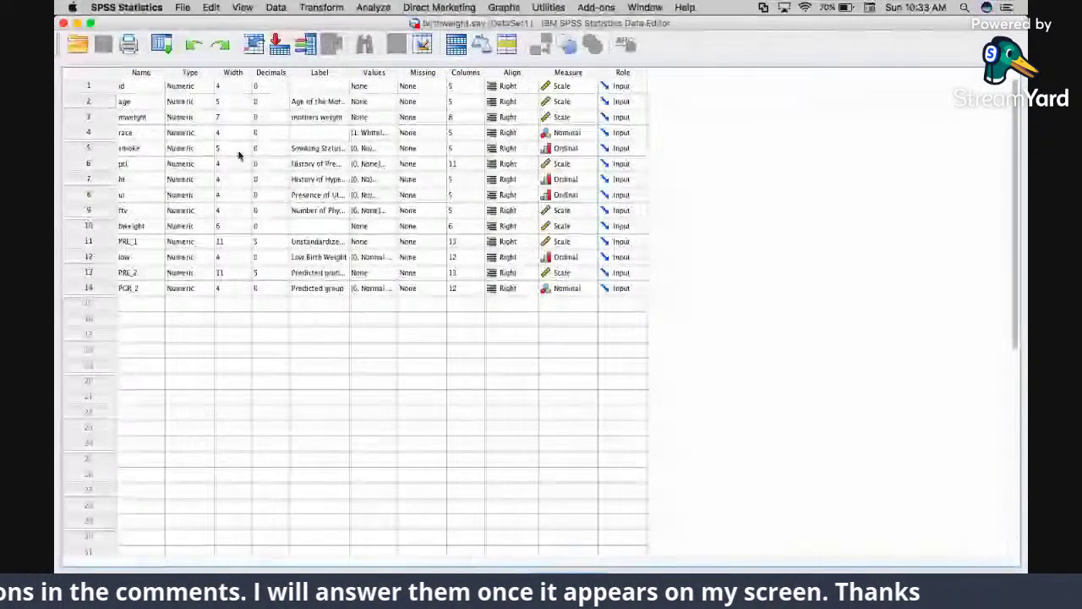
click(369, 153)
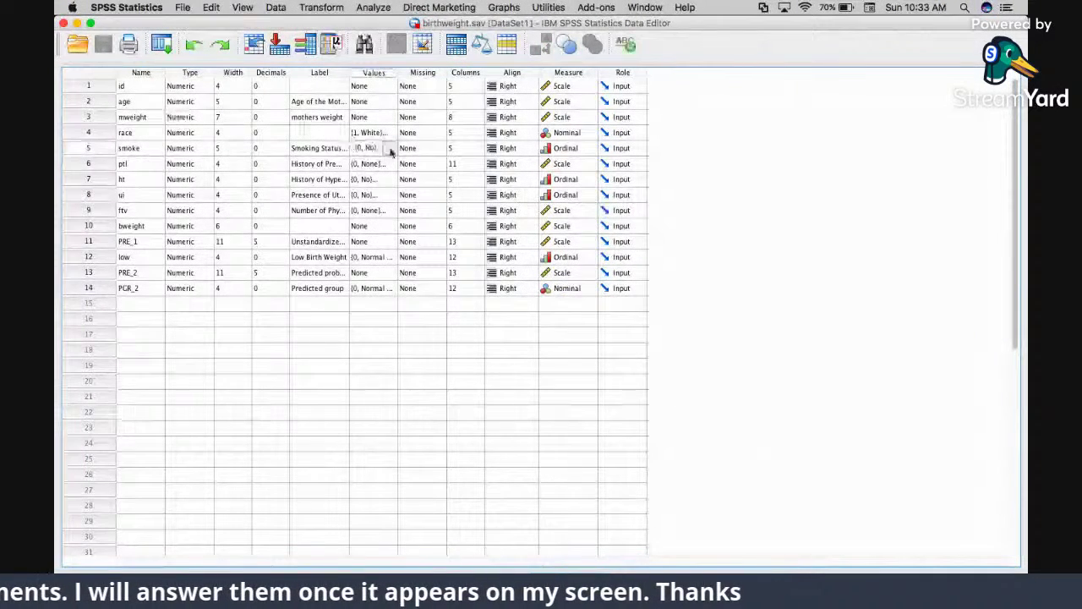
click(388, 150)
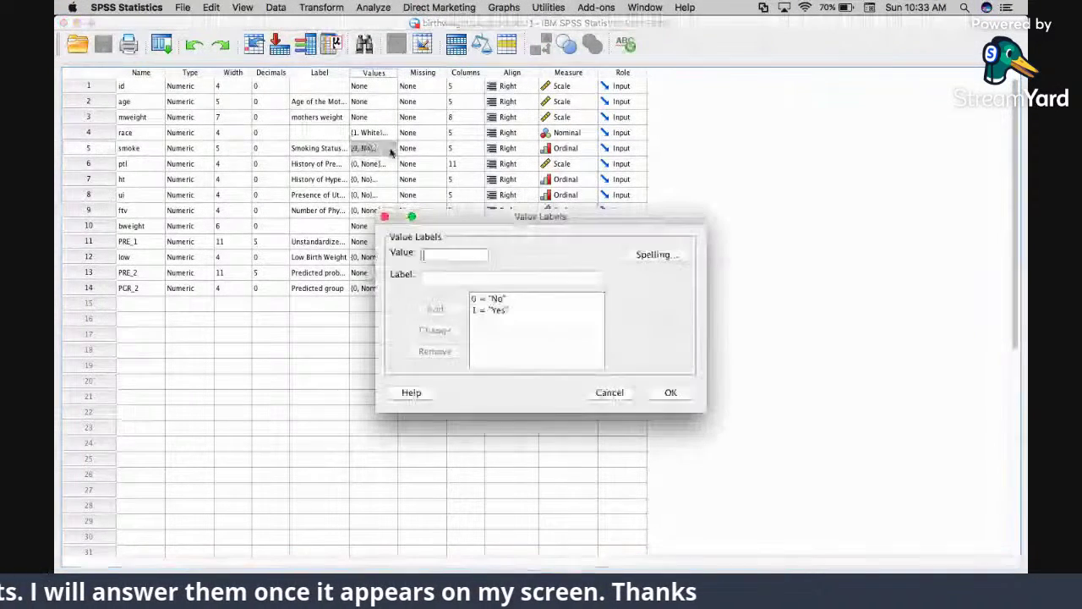
click(608, 393)
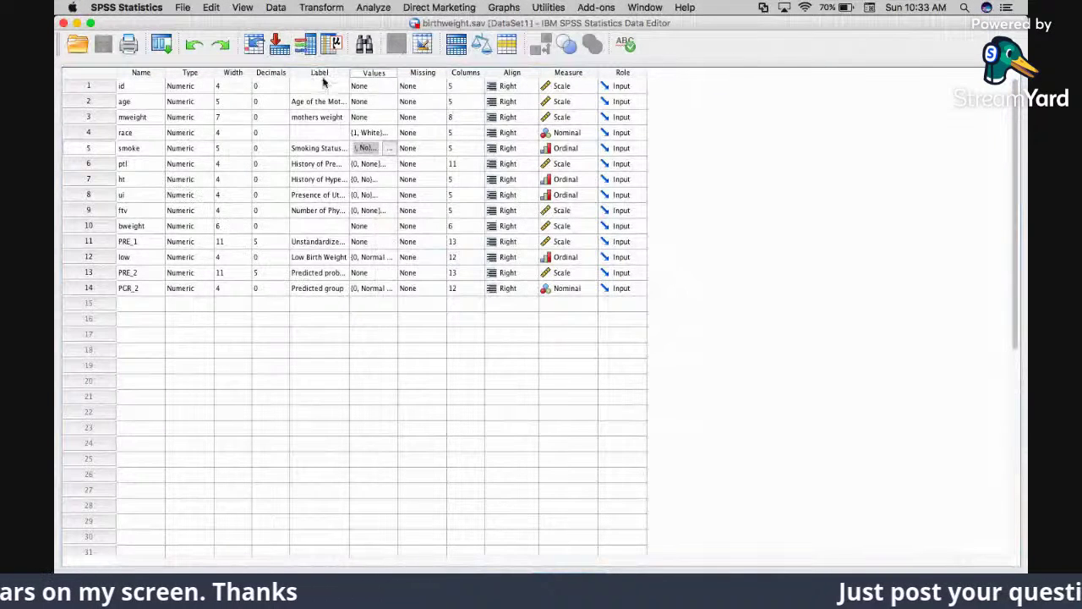
Step: Open the one-way ANOVA for bweight and replace the History of Premature Labor factor with mothers weight [mweight]
click(373, 8)
mouse_move(400, 61)
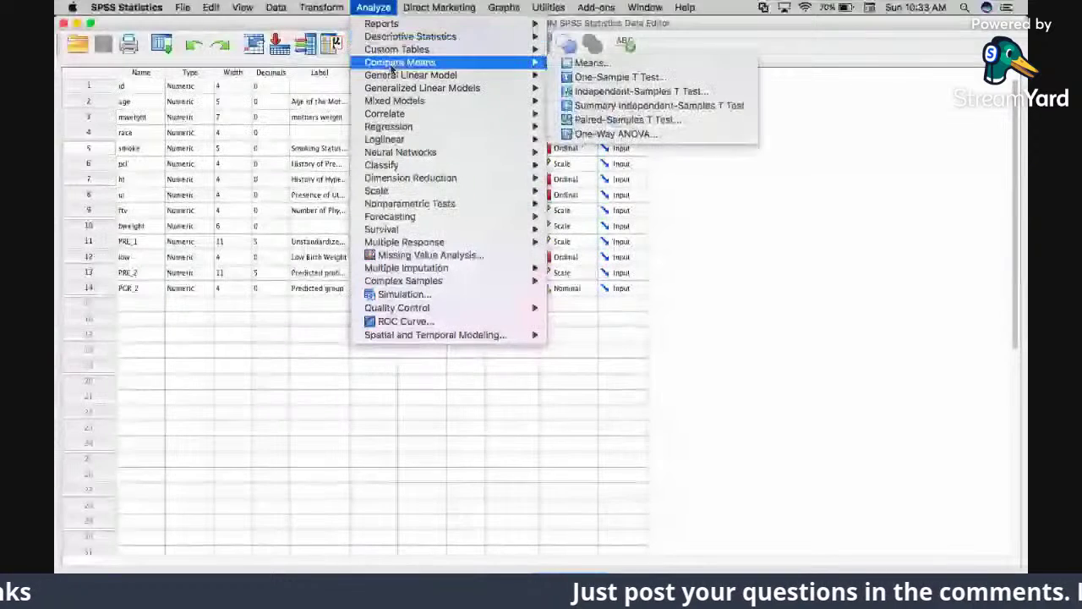
click(598, 134)
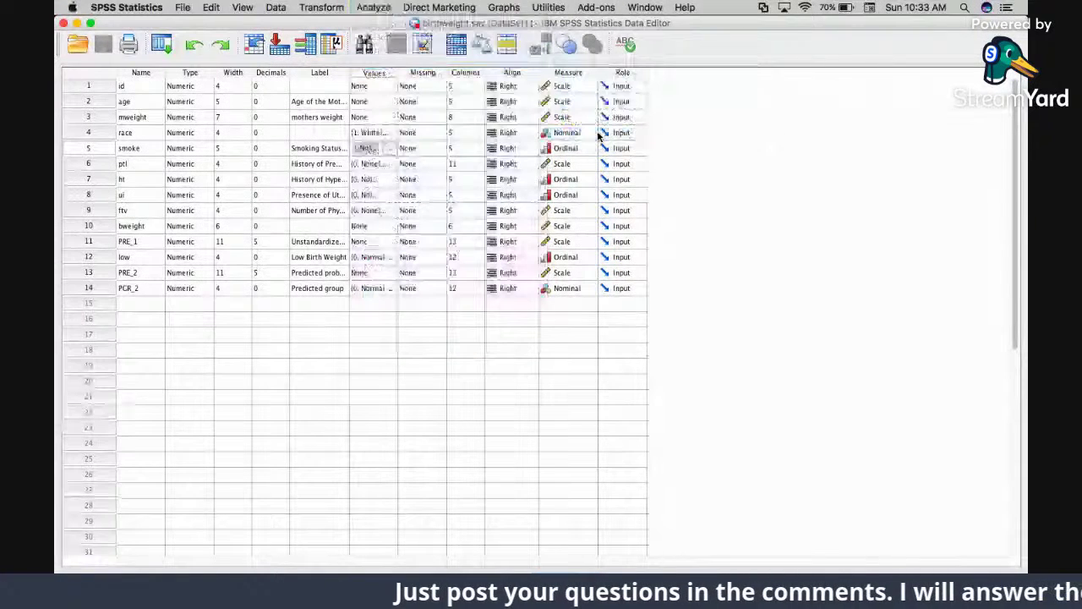
click(471, 565)
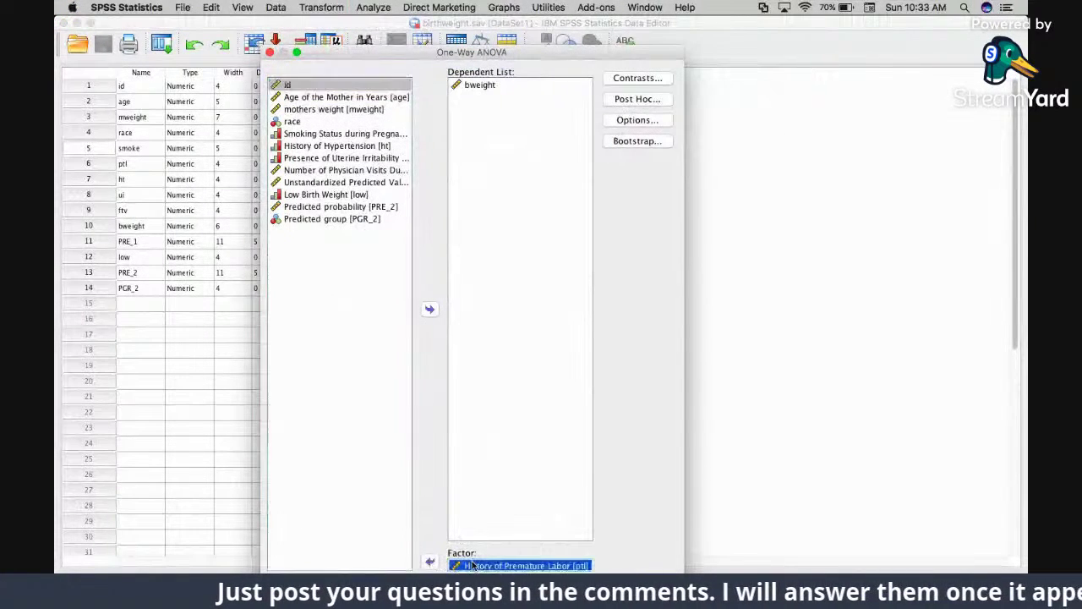
click(430, 562)
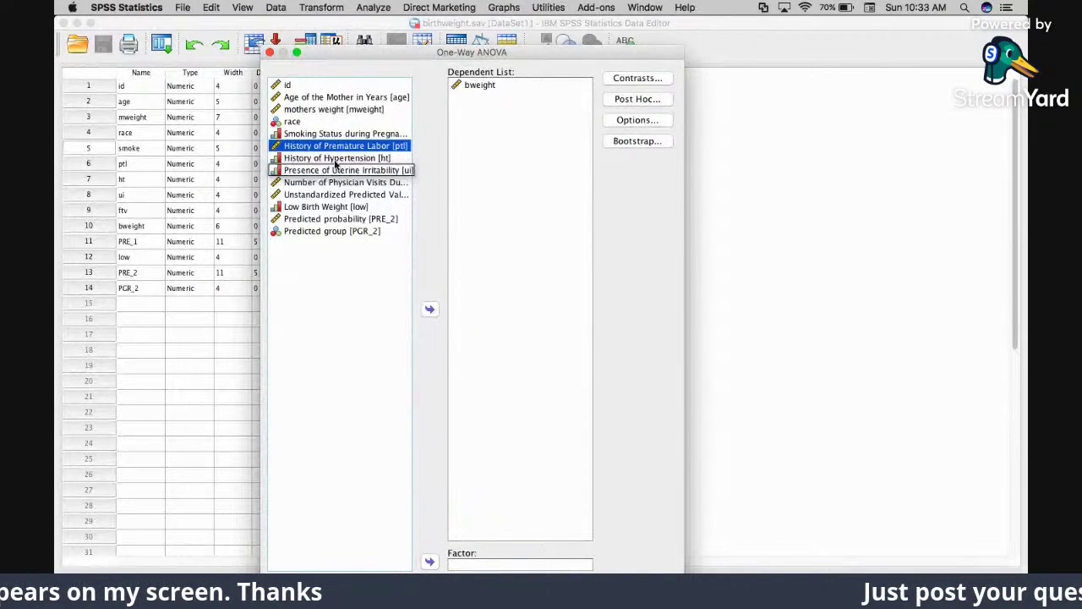
click(342, 98)
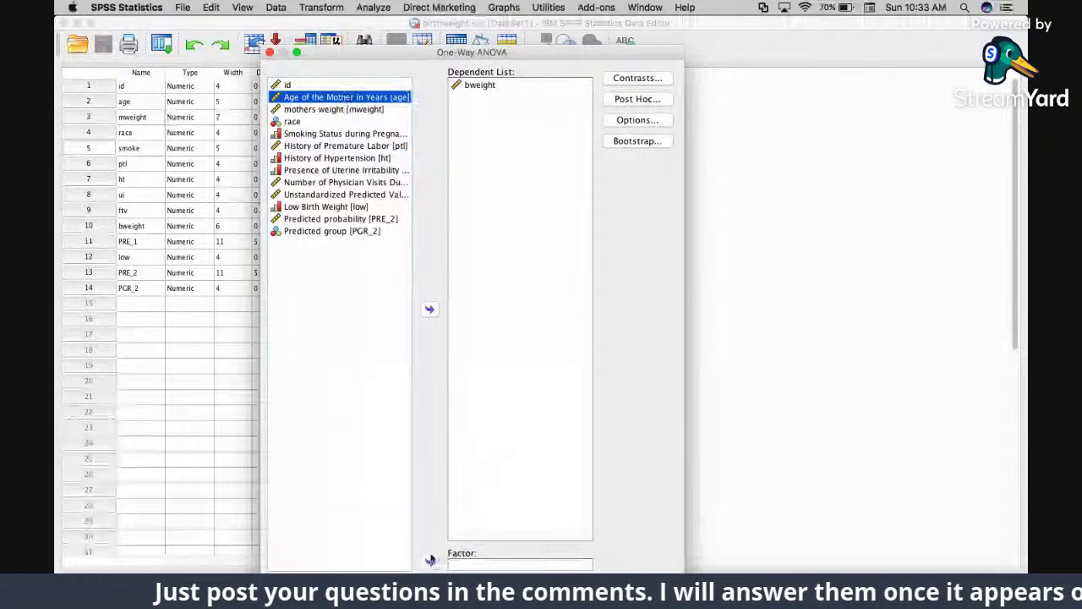
key(Down)
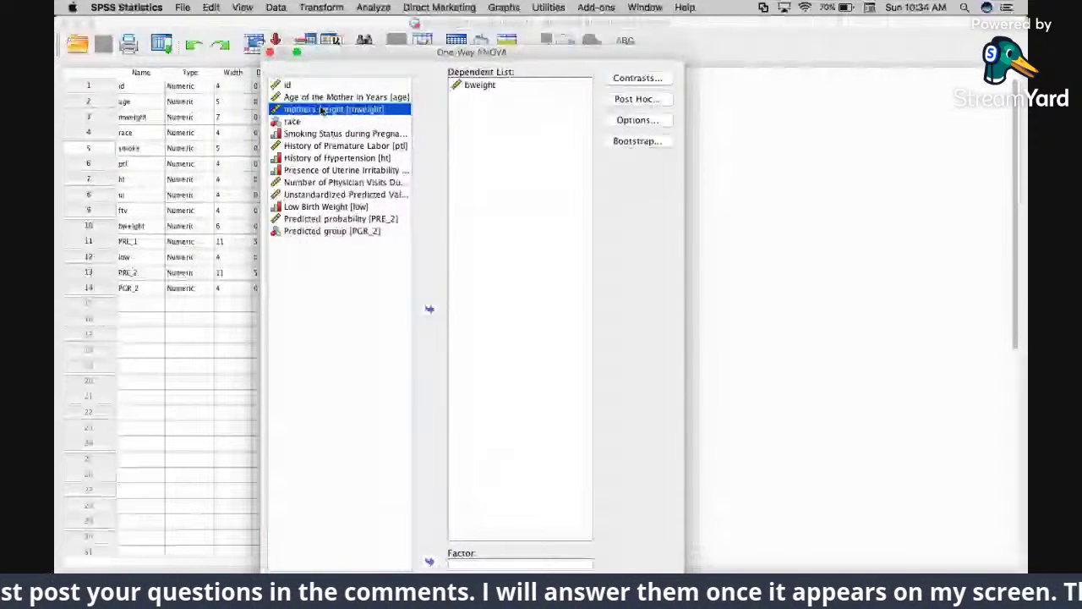
click(430, 563)
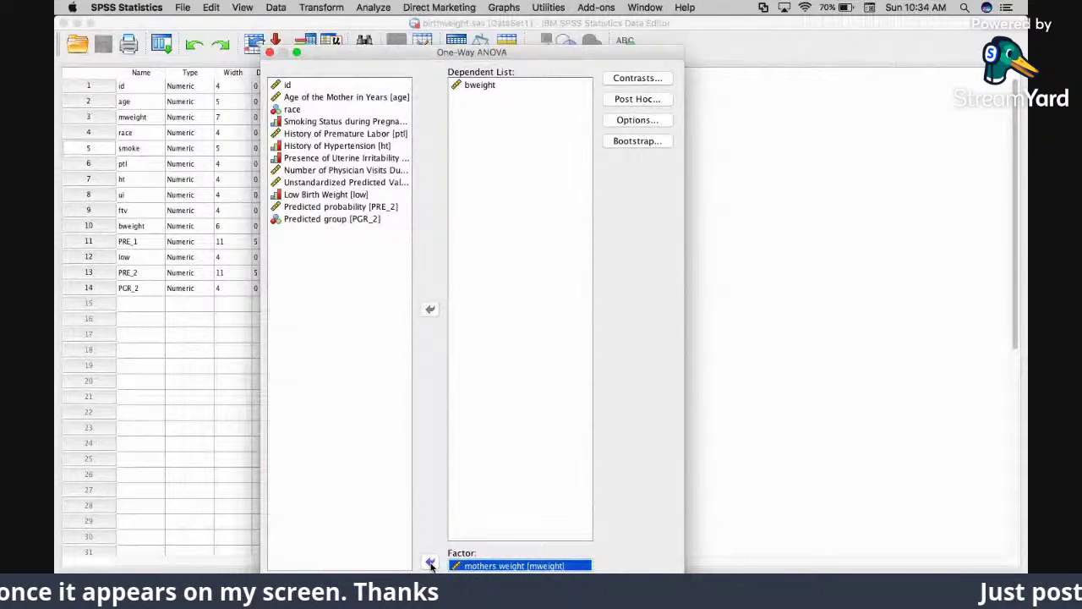
Step: Keep the Scheffe post hoc test selected at the 0.05 significance level and run the ANOVA of bweight by mweight
click(637, 99)
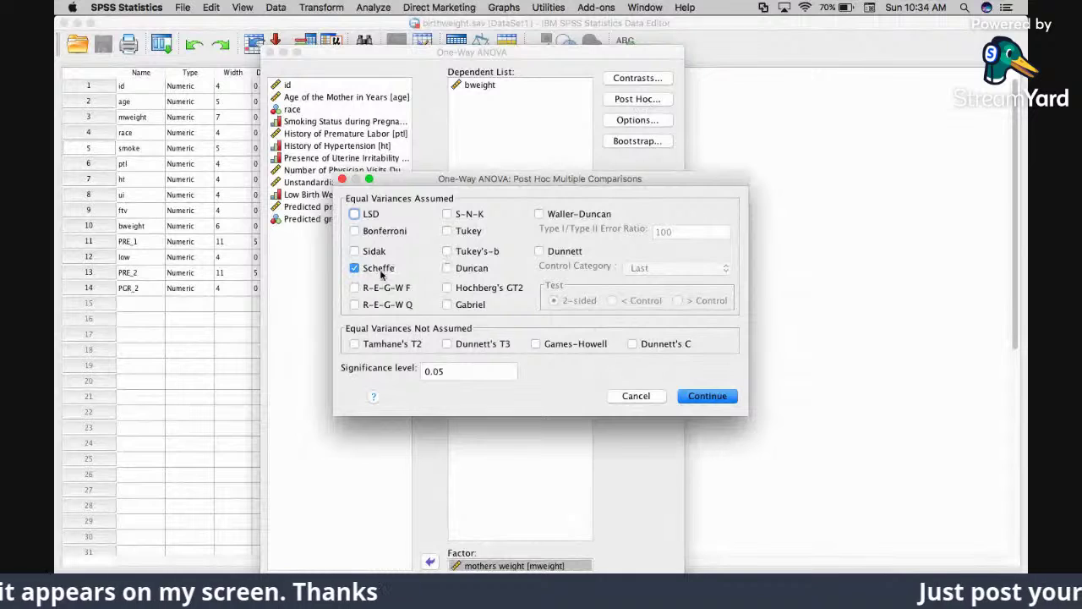
click(721, 397)
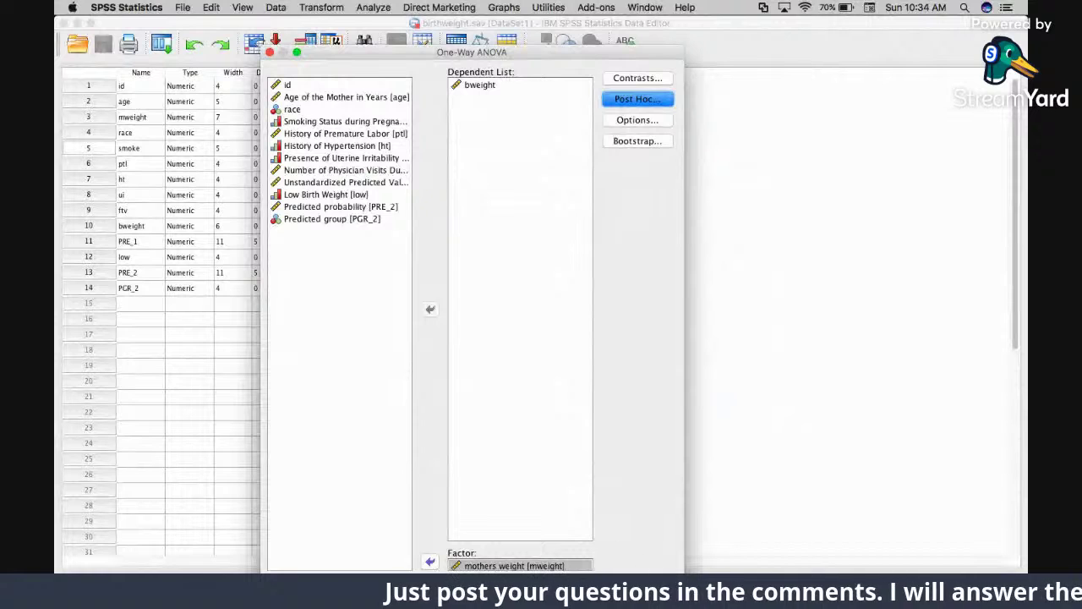
click(647, 591)
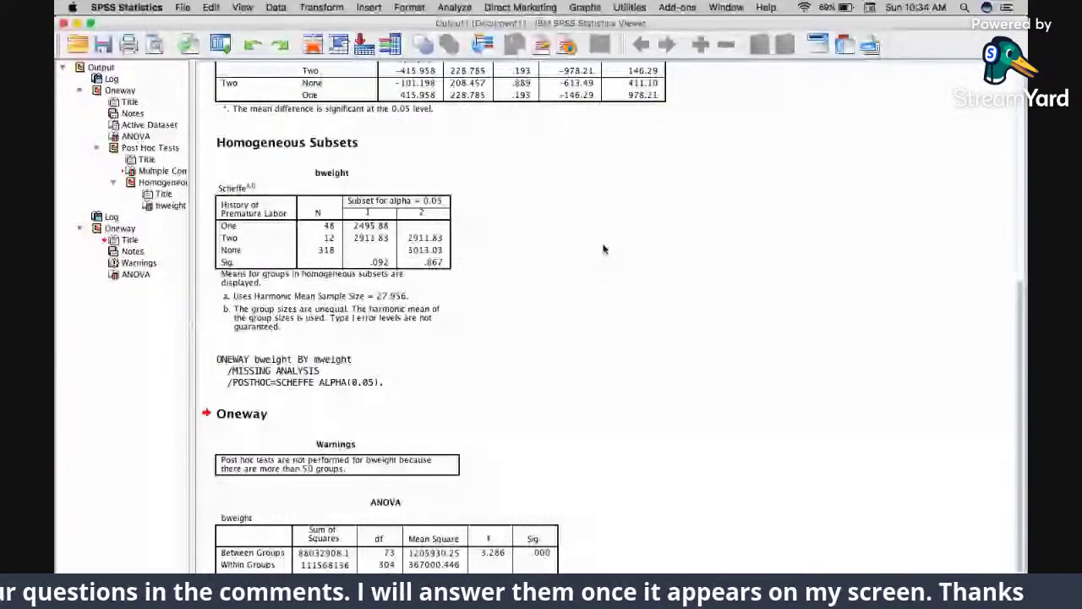
Step: Compare the premature labor ANOVA and Scheffe tables with the warning and ANOVA table for bweight by mweight
scroll(524, 270, up, 5)
click(463, 287)
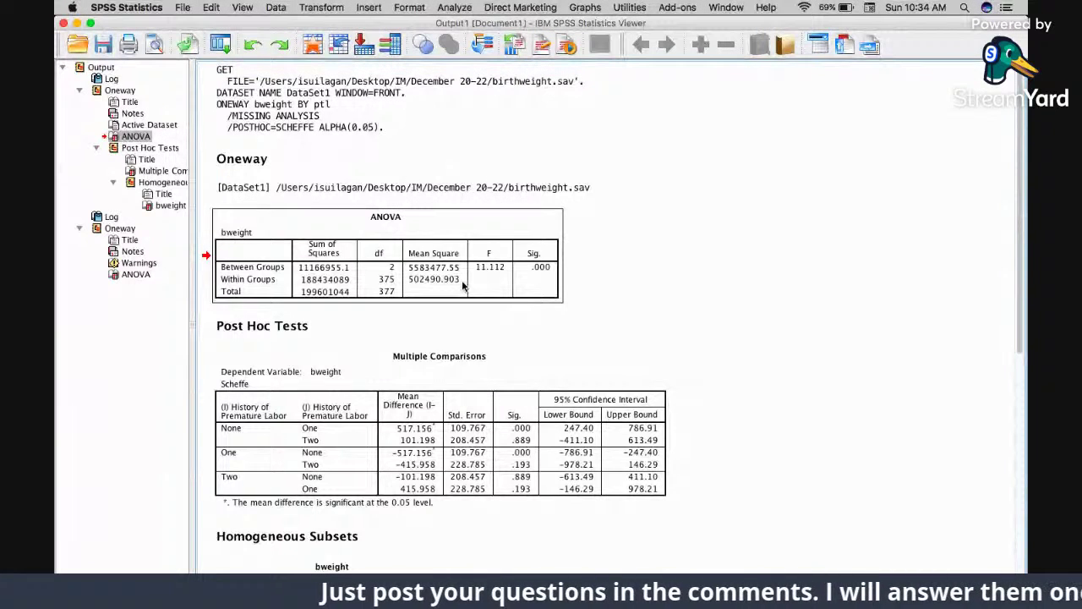
click(461, 280)
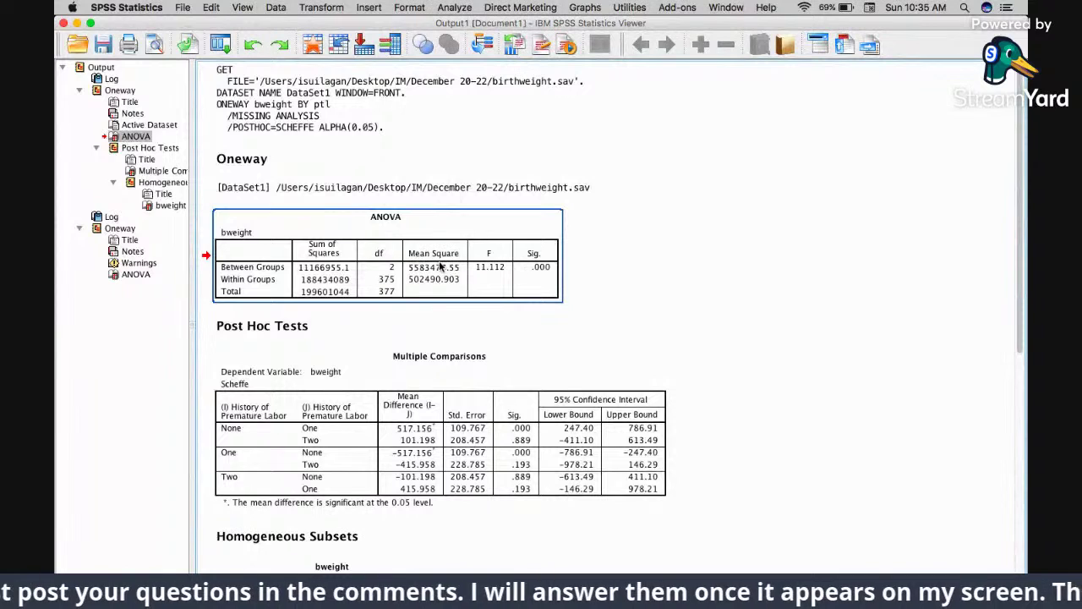
click(453, 343)
scroll(474, 397, down, 3)
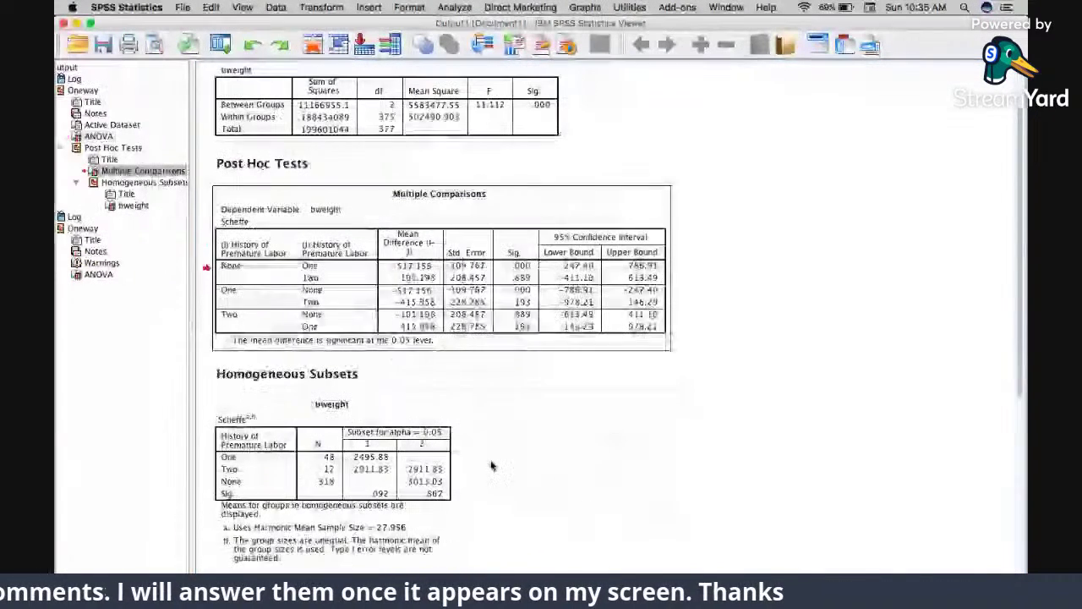
scroll(492, 466, down, 5)
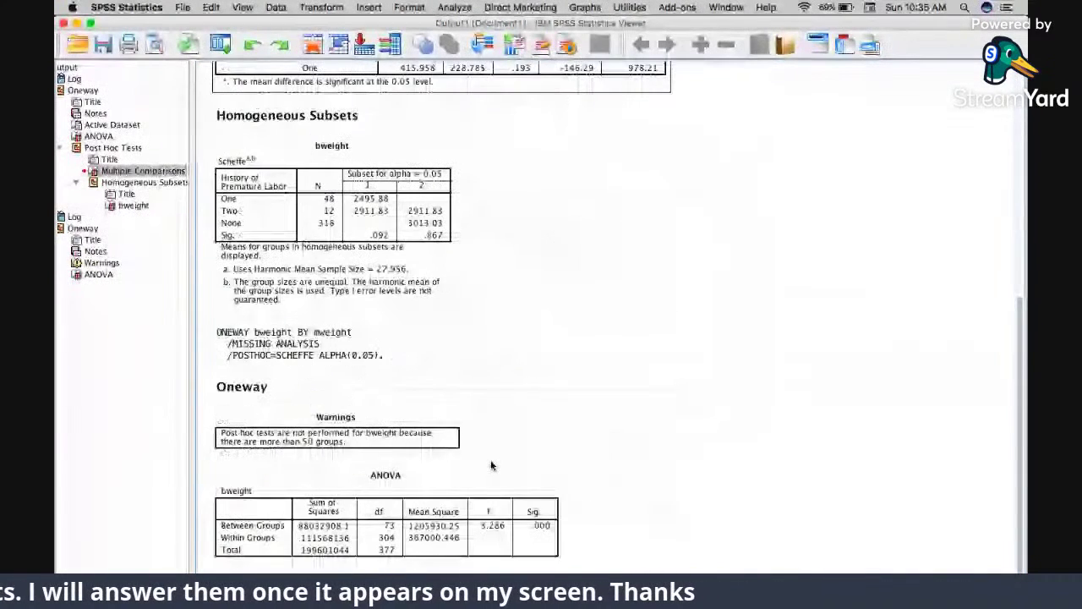
click(441, 541)
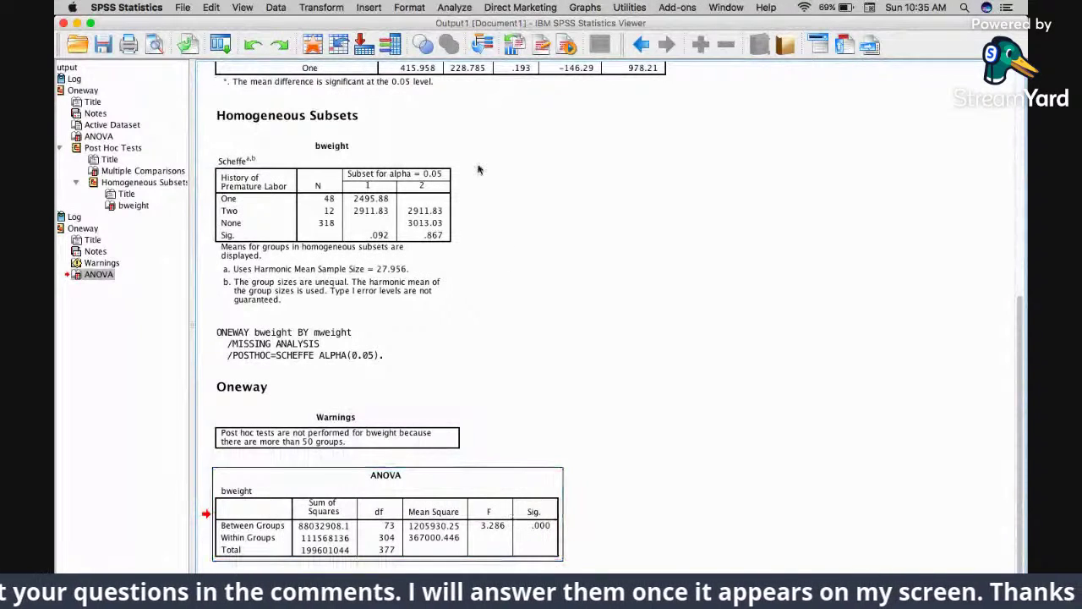
Step: Return to the variable definitions and check the value labels of ui and ftv
click(75, 24)
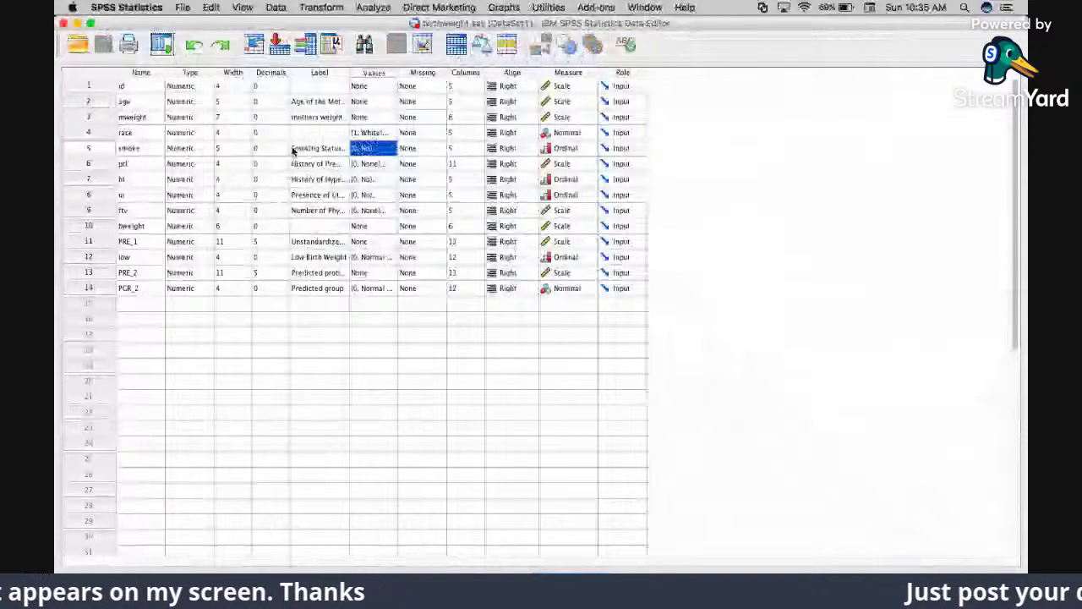
double_click(386, 196)
click(612, 395)
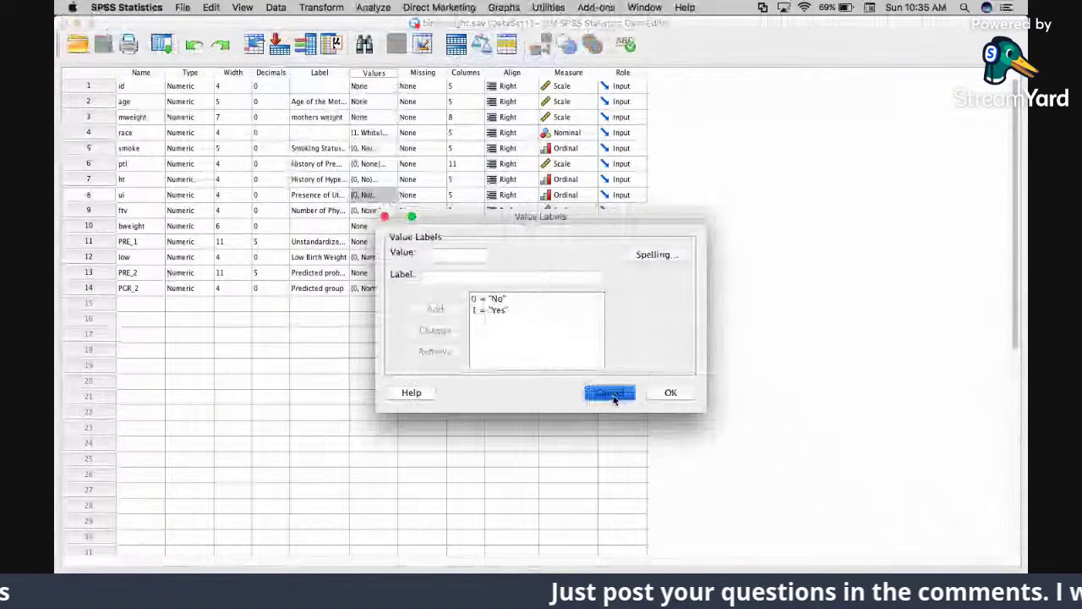
click(366, 211)
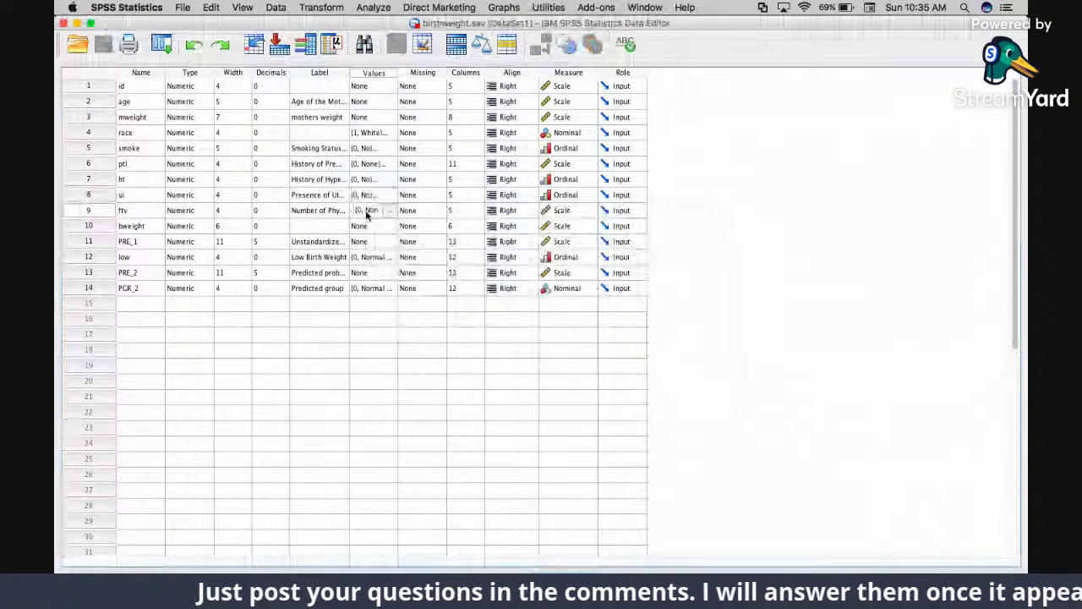
click(390, 211)
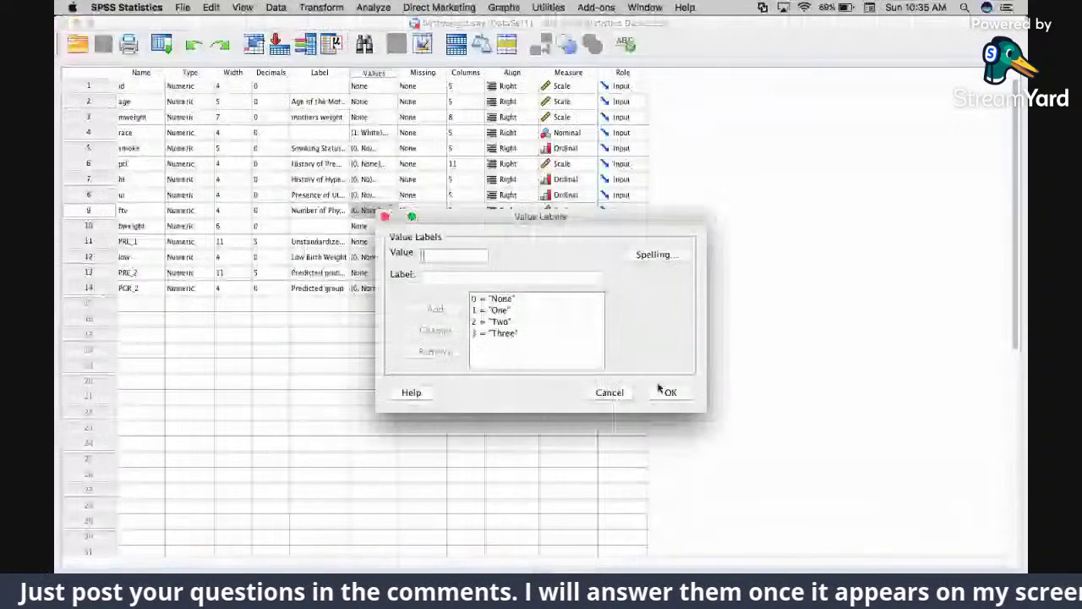
click(662, 392)
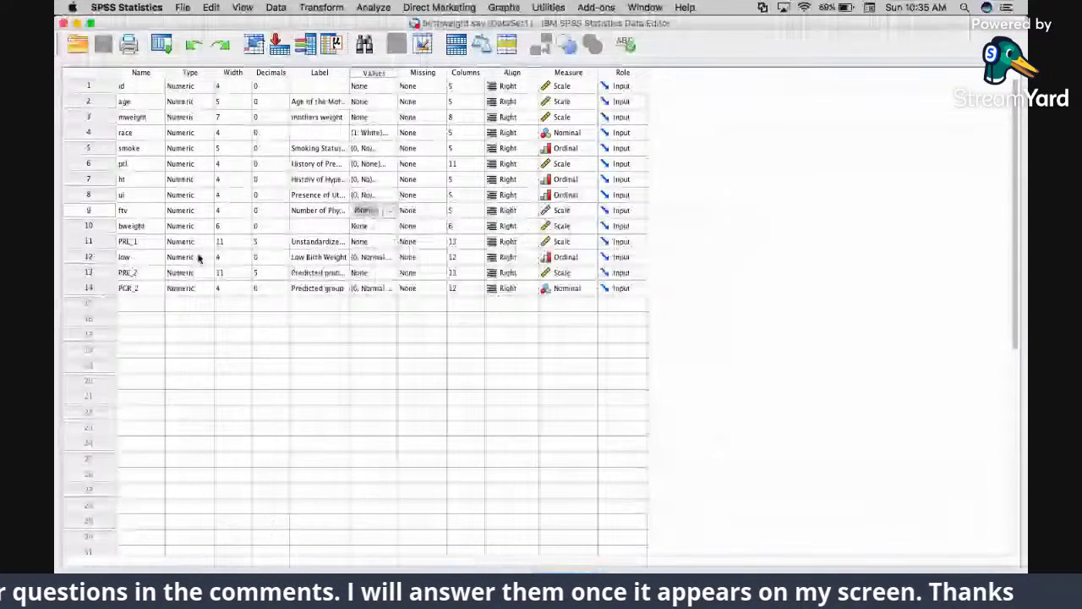
Step: Inspect the recorded values of the ftv variable in the data rows
click(137, 209)
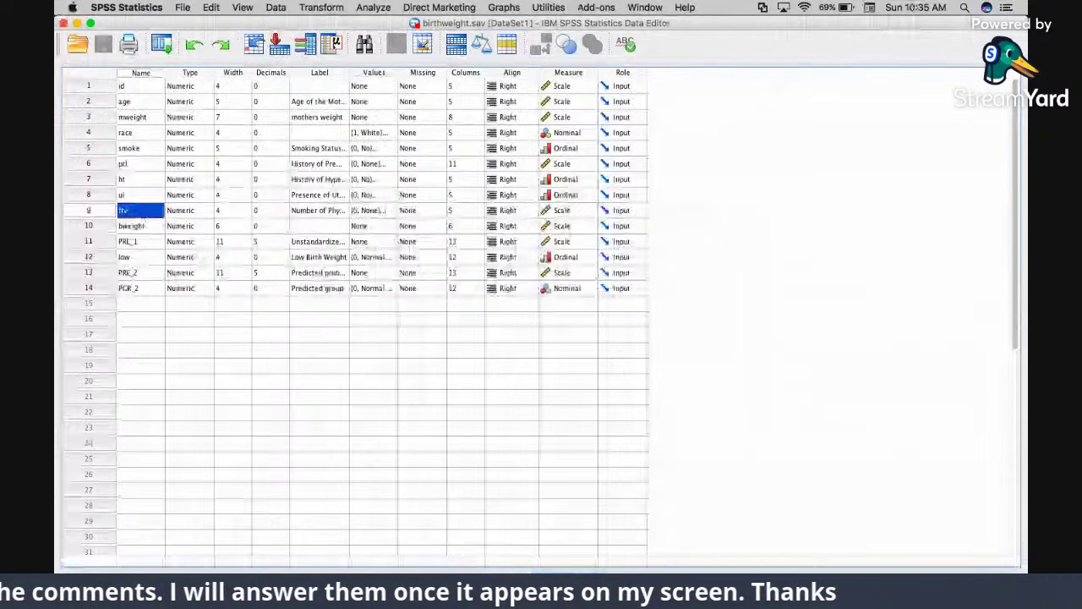
key(ctrl+t)
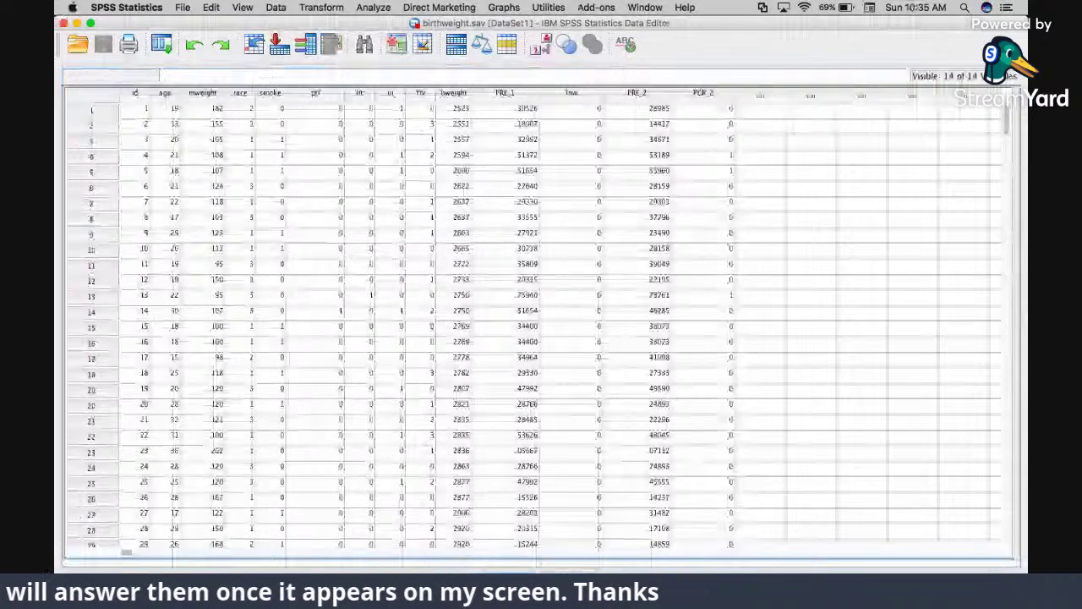
scroll(431, 423, down, 2)
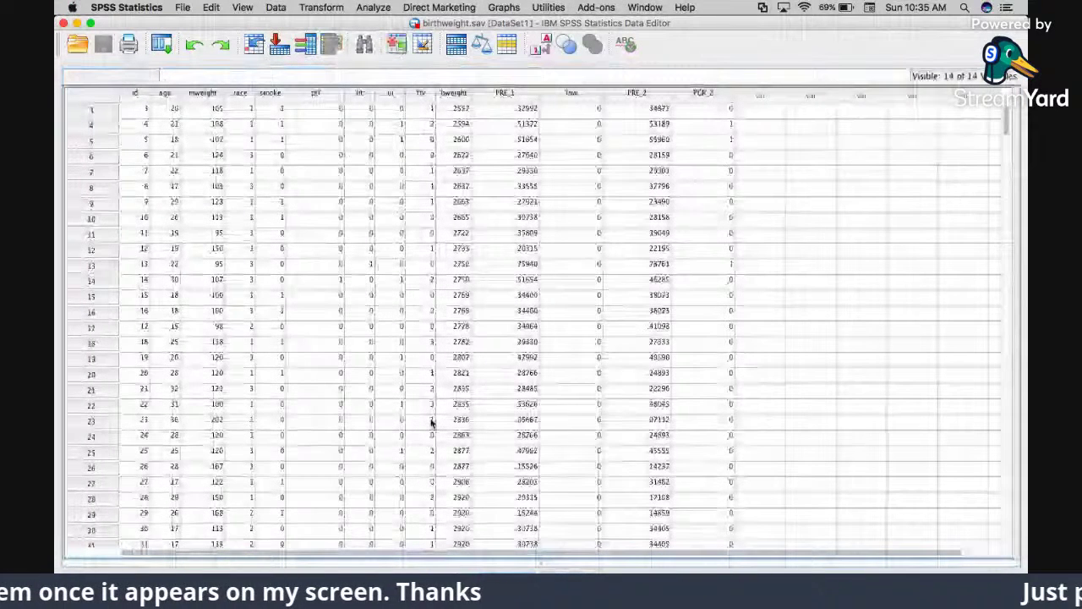
scroll(431, 423, up, 2)
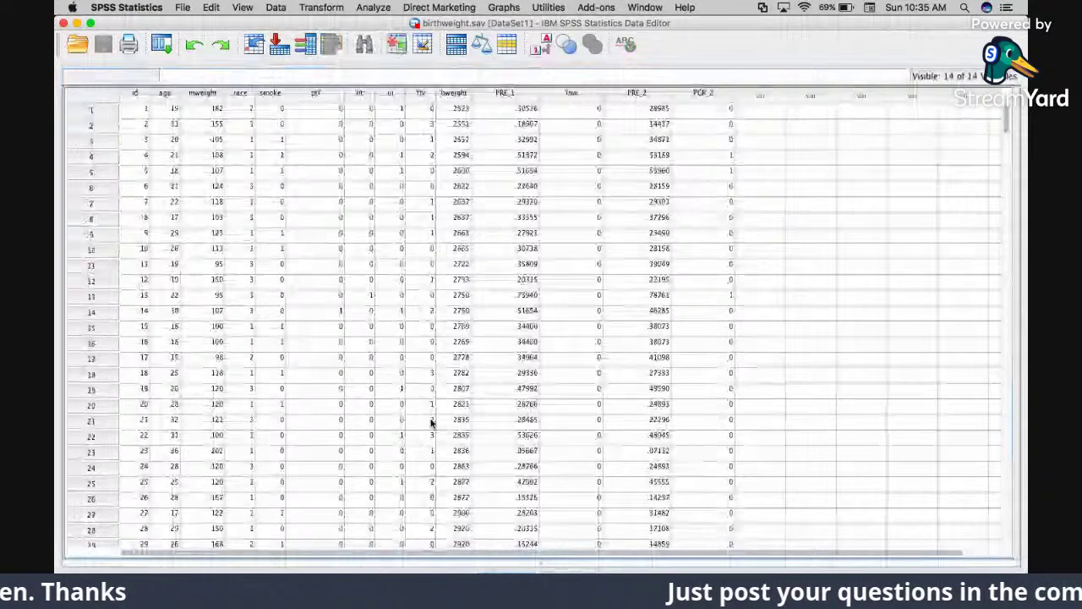
Step: Return to the variable definitions and widen the Label column to show the full variable descriptions
key(ctrl+t)
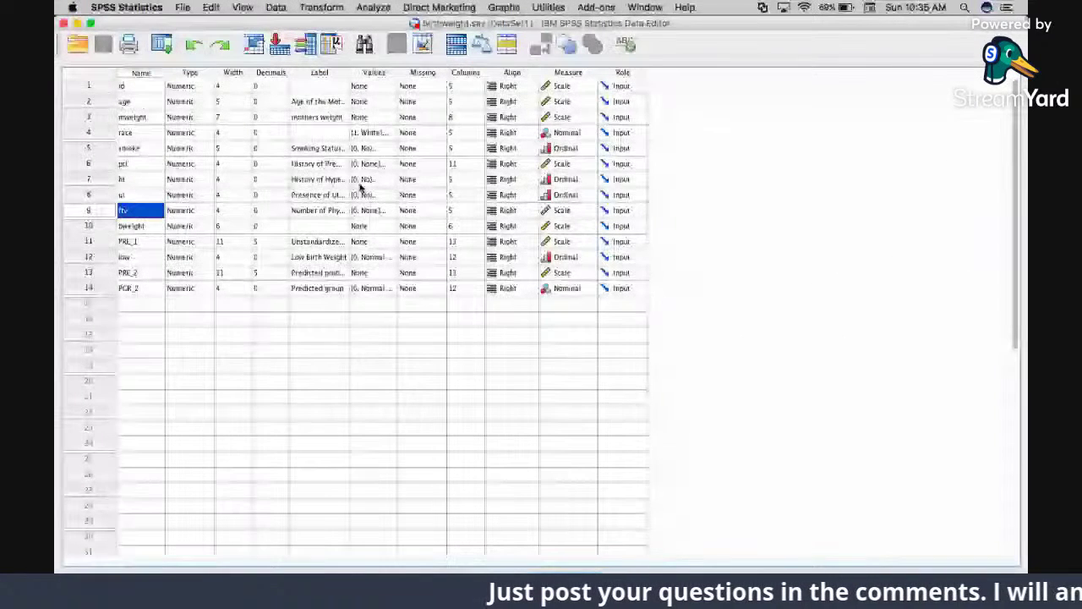
drag(349, 72, 463, 77)
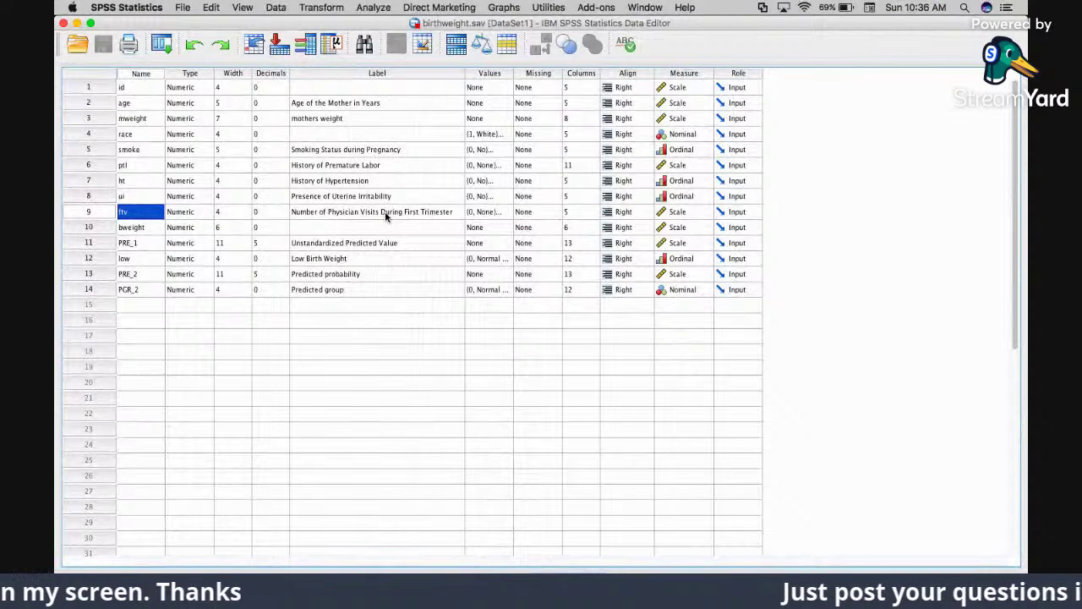
Step: Run the one-way ANOVA of bweight with Number of Physician Visits During First Trimester as factor and the Scheffe post hoc test at 0.05
key(super+t)
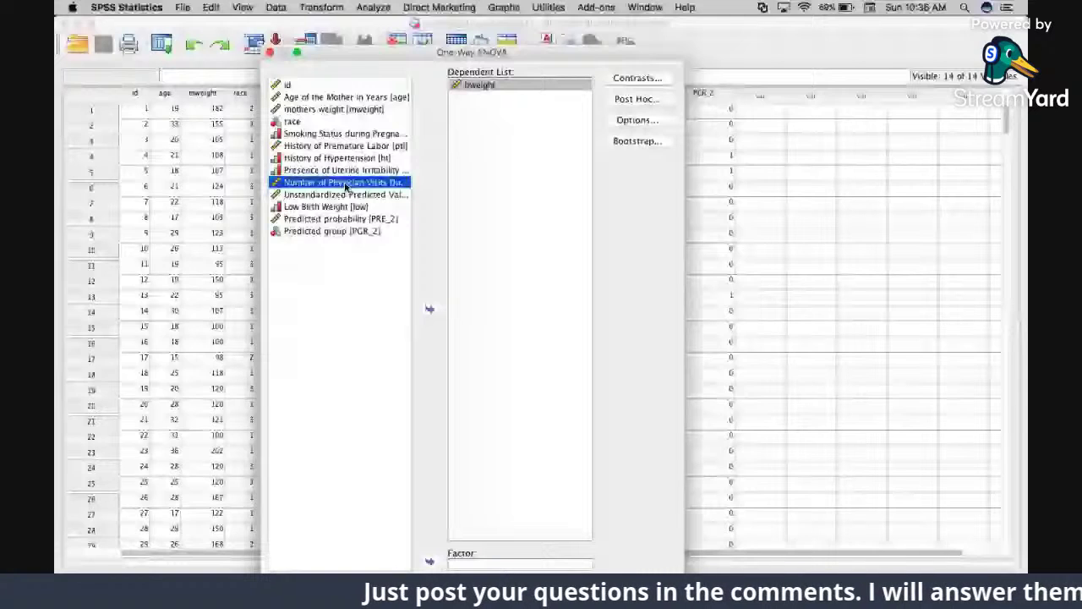
click(430, 561)
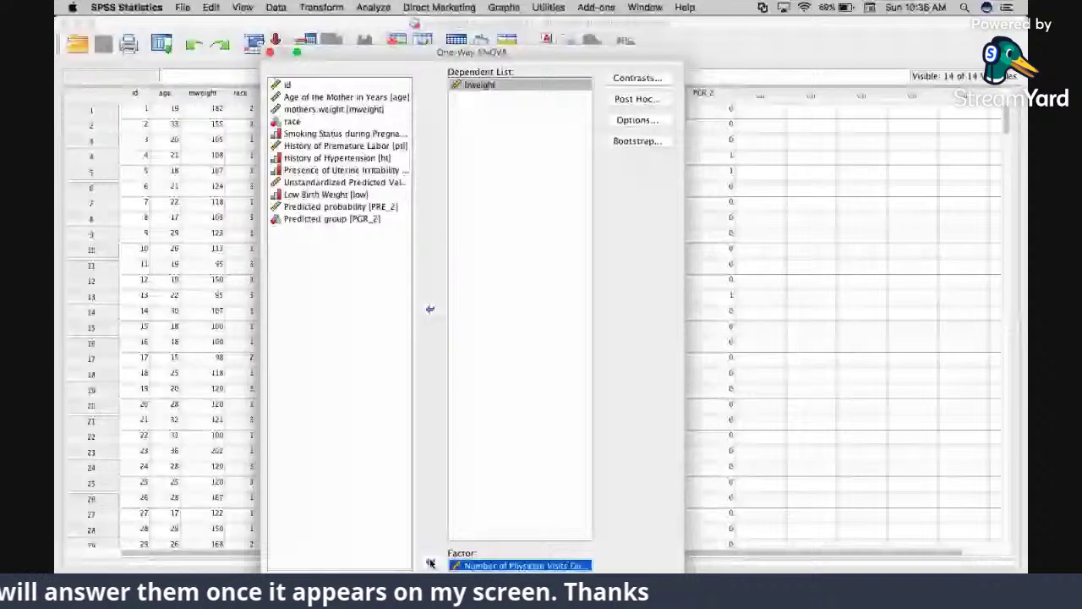
click(637, 100)
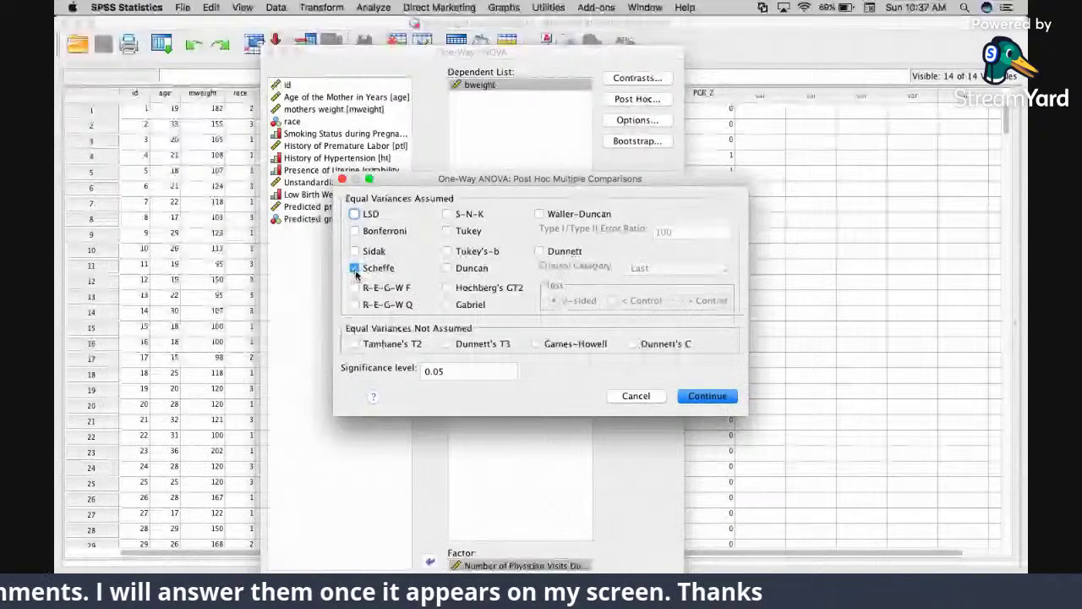
click(732, 397)
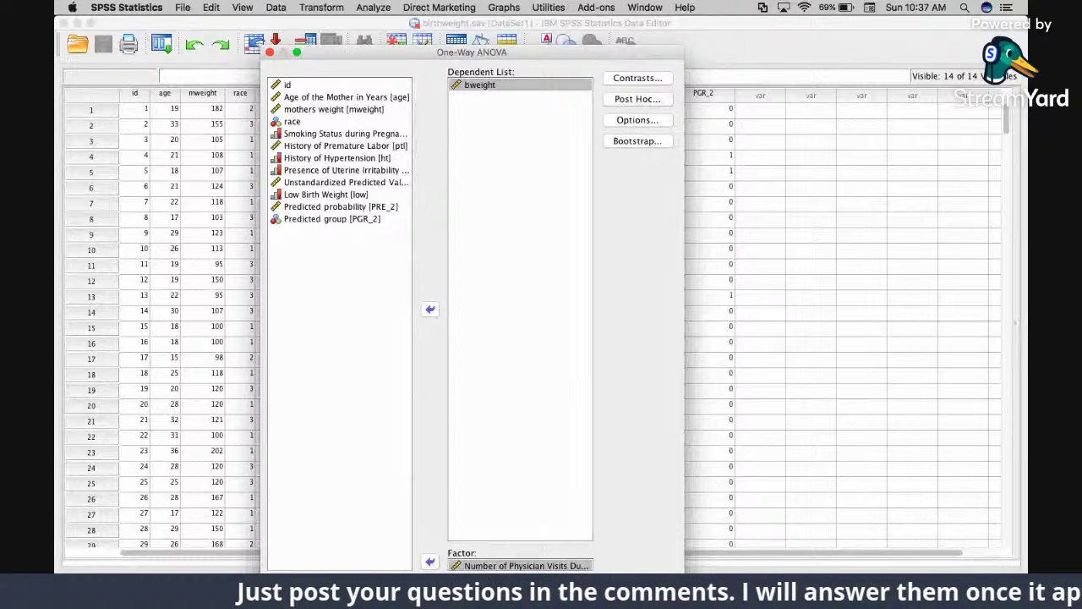
key(Return)
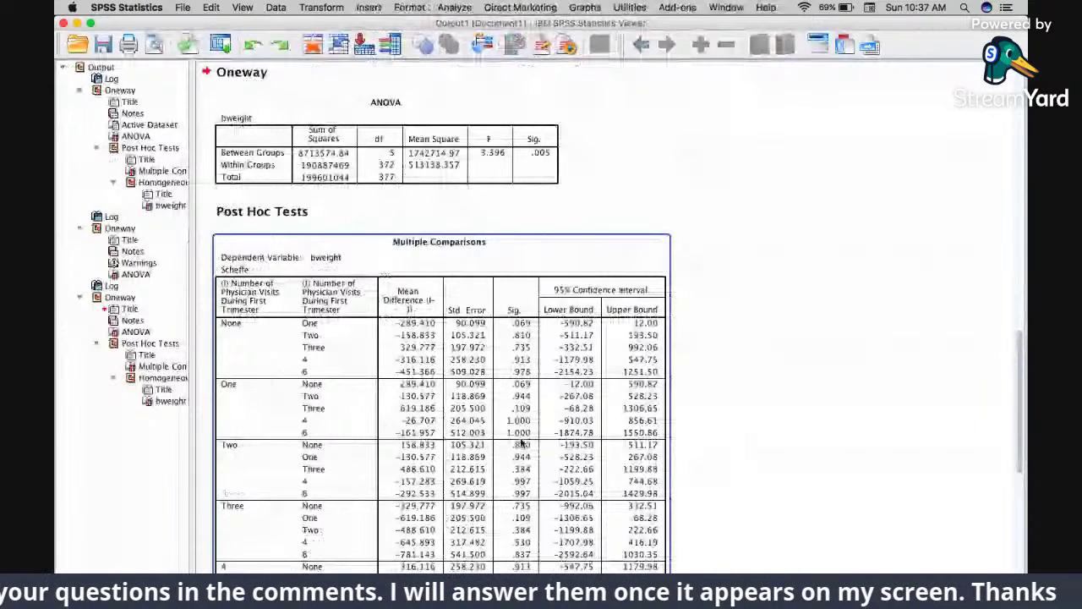
Step: Examine the ANOVA tables of the mweight and ftv runs, focusing on the significance value for physician visits
scroll(522, 442, down, 5)
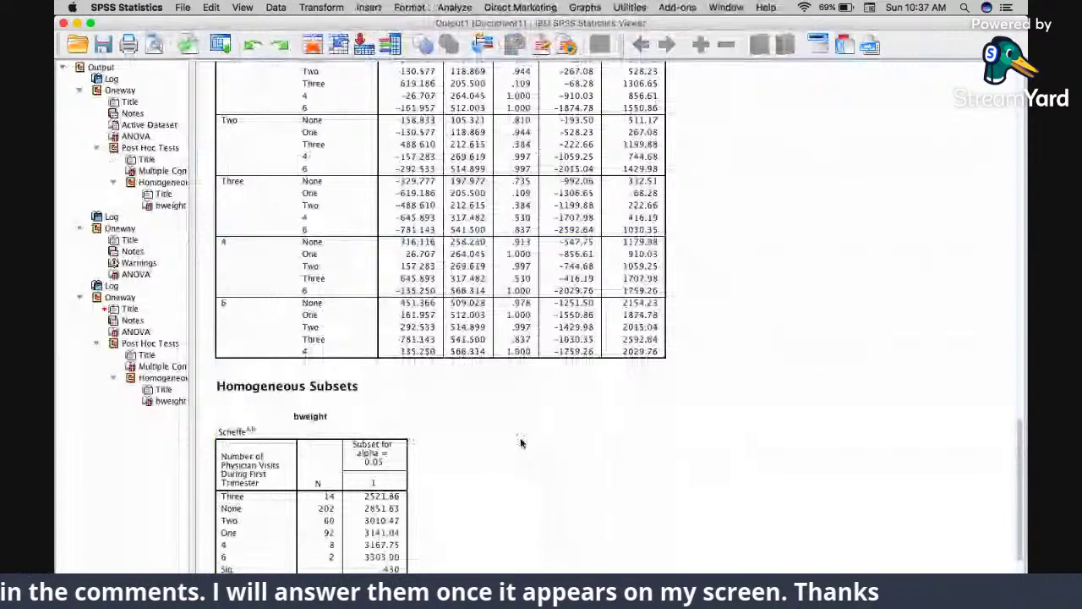
scroll(473, 380, up, 9)
click(414, 234)
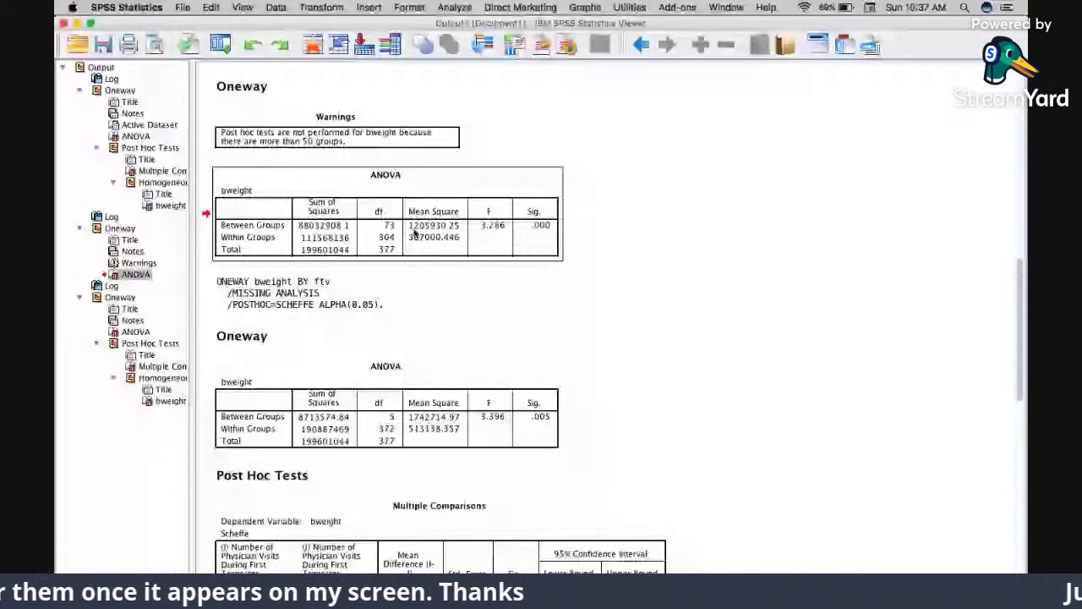
scroll(414, 234, down, 1)
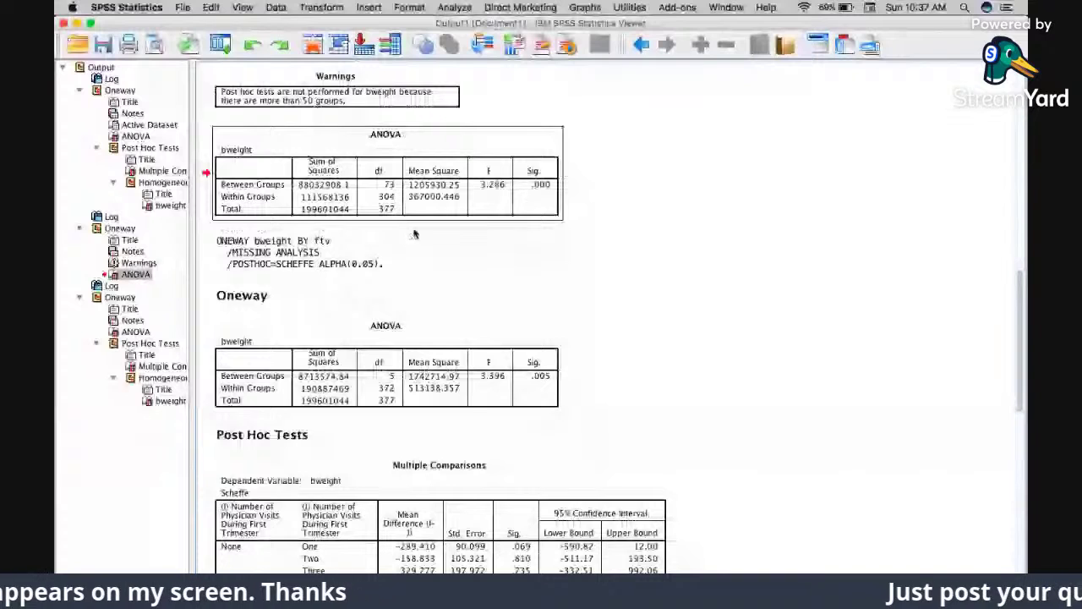
scroll(415, 234, down, 4)
click(407, 232)
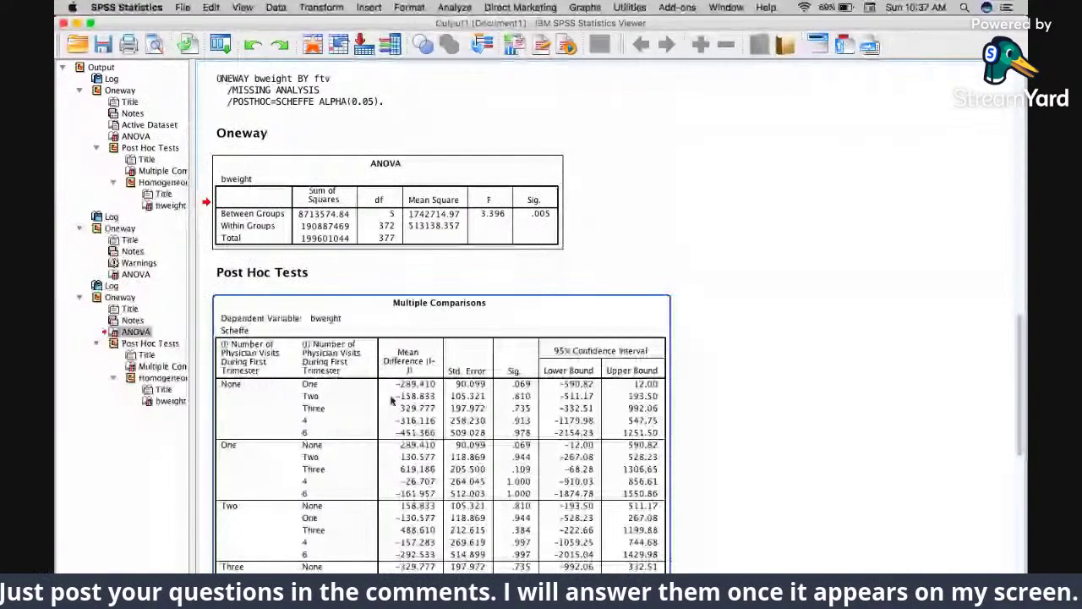
click(542, 237)
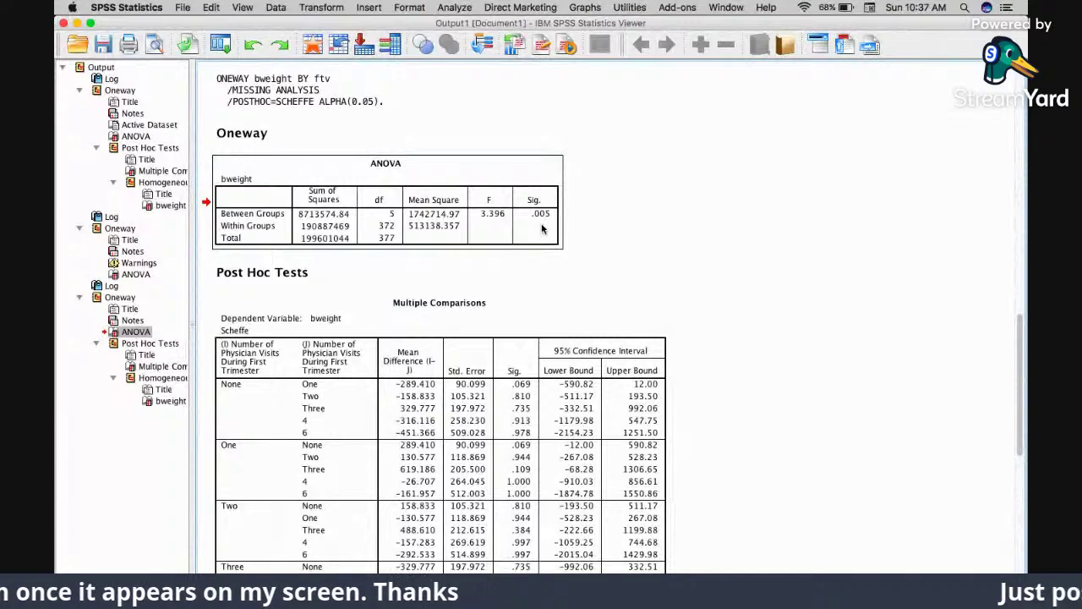
click(541, 228)
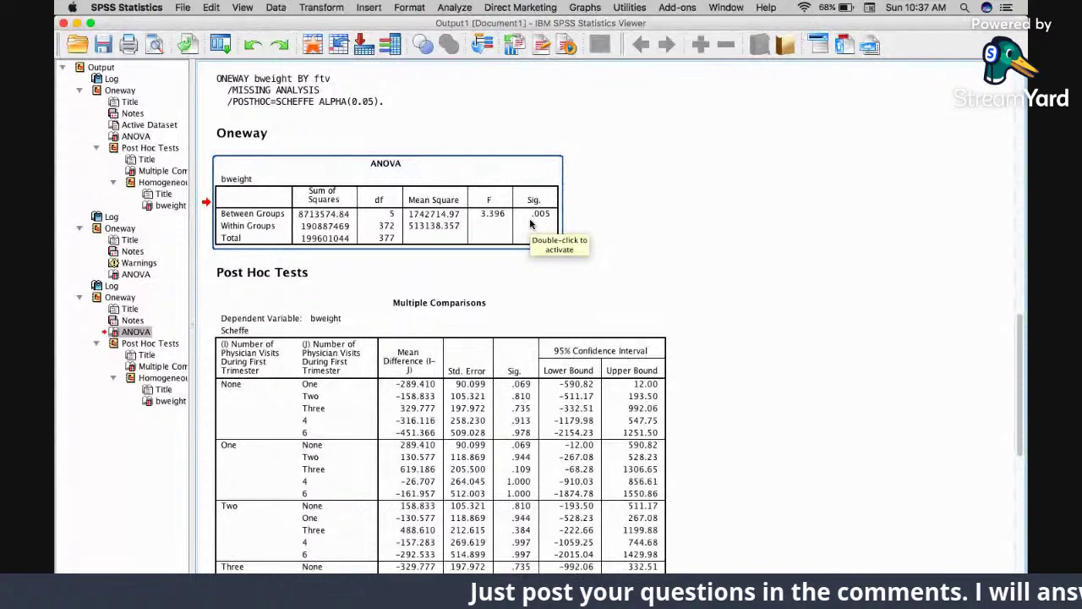
Step: Examine the Scheffe Multiple Comparisons table for the number of physician visits, focusing on the pairwise significance values
click(455, 372)
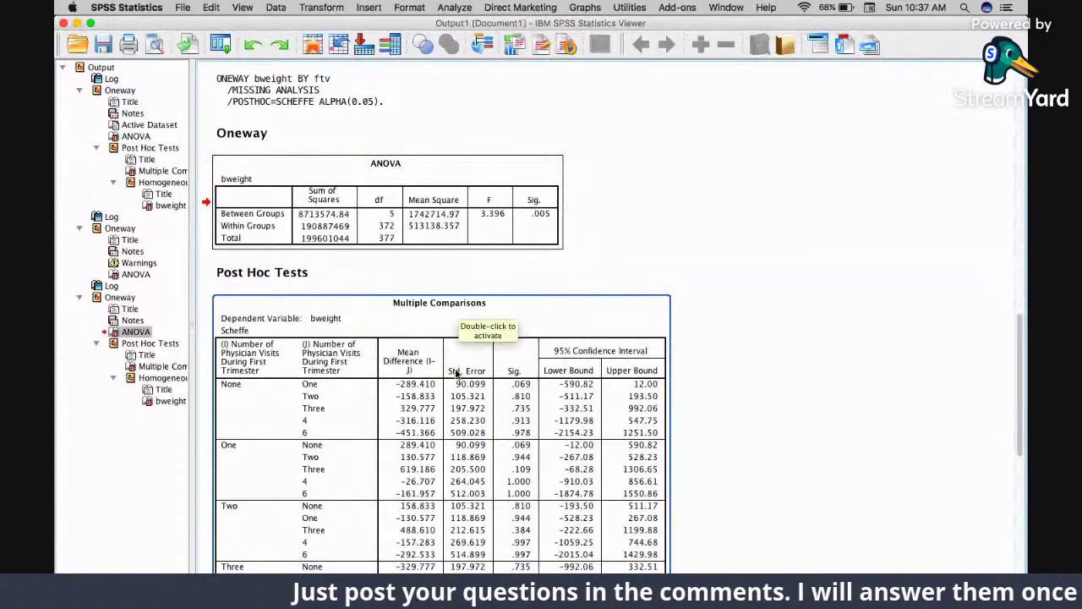
scroll(456, 372, down, 5)
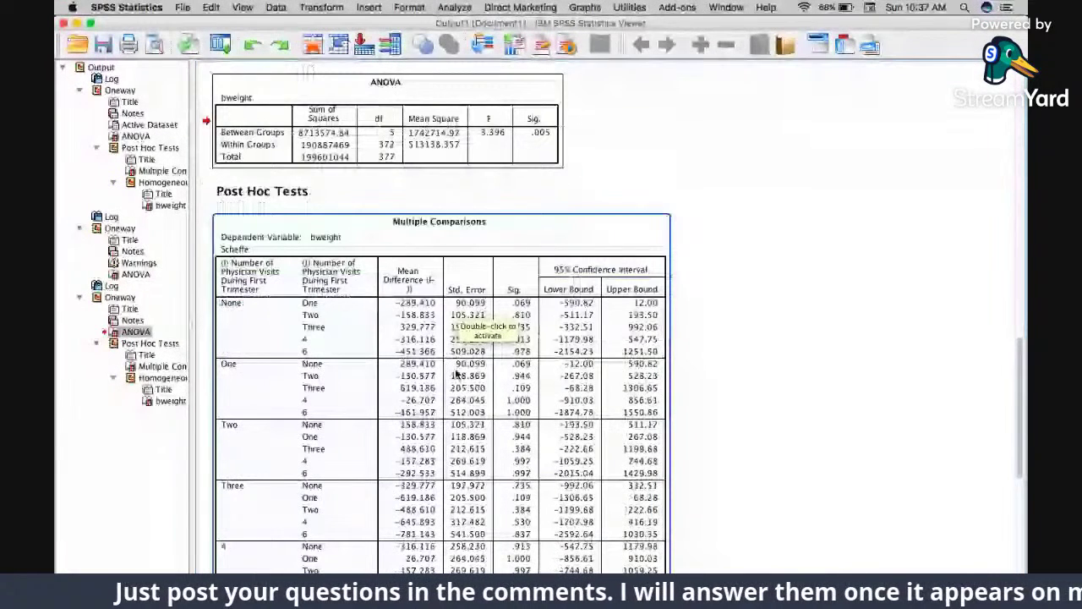
scroll(455, 373, down, 10)
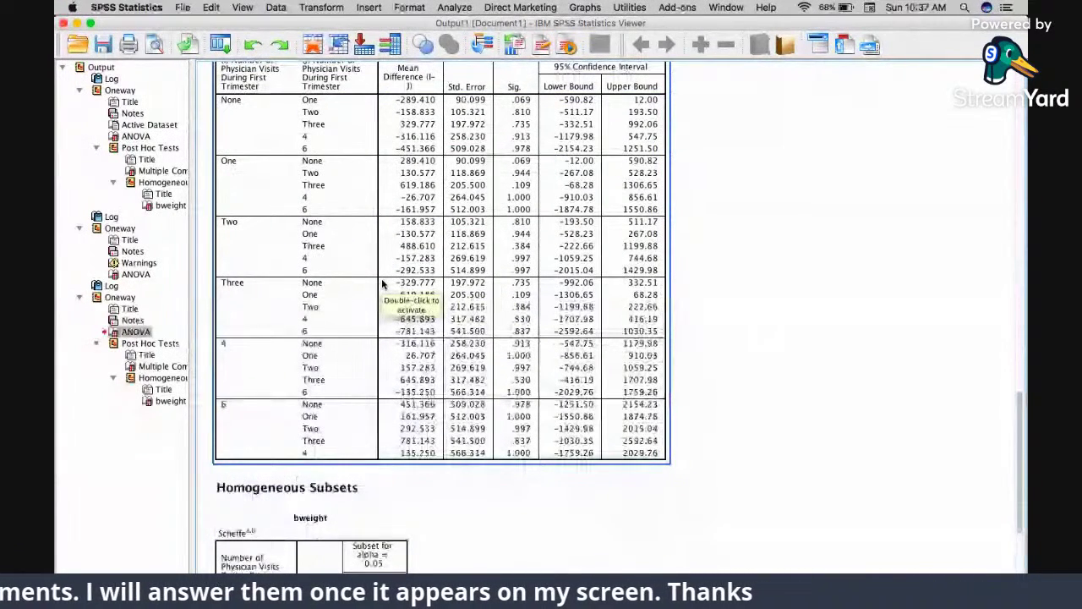
scroll(381, 284, up, 1)
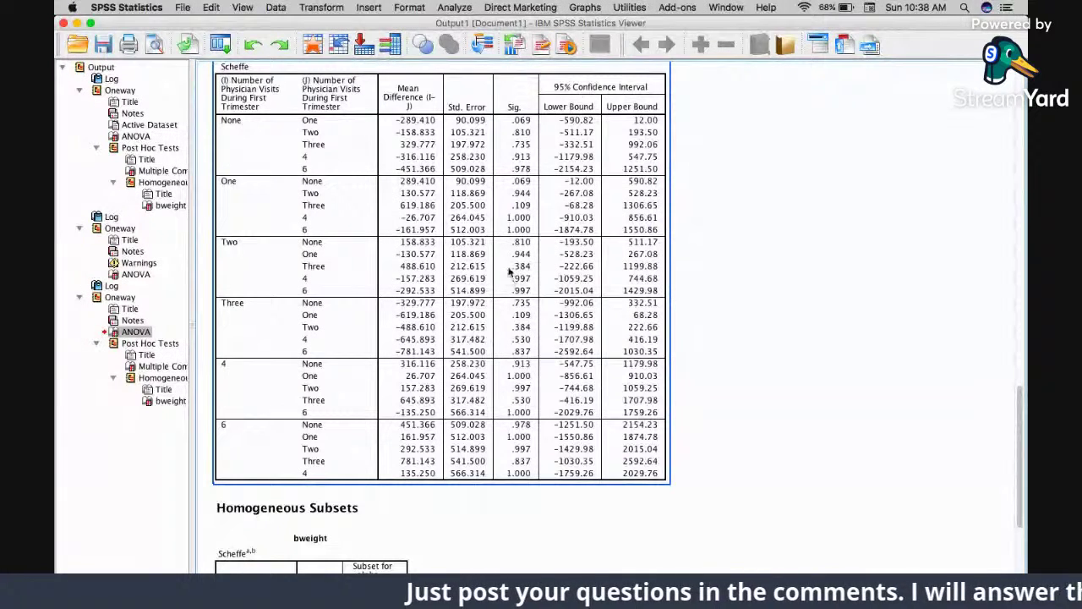
scroll(510, 263, up, 1)
scroll(509, 263, up, 5)
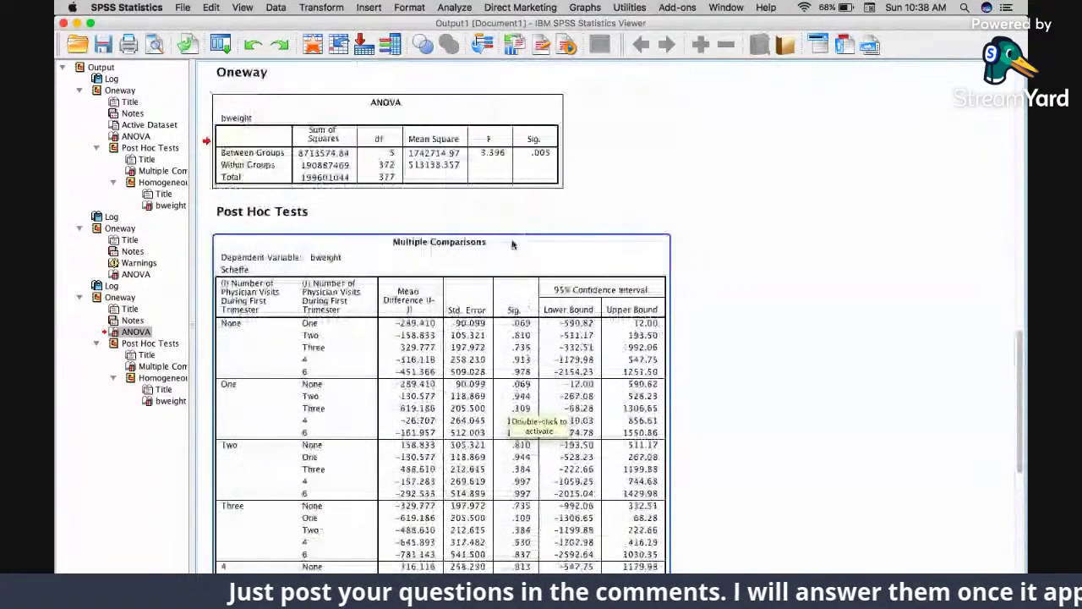
scroll(495, 359, down, 8)
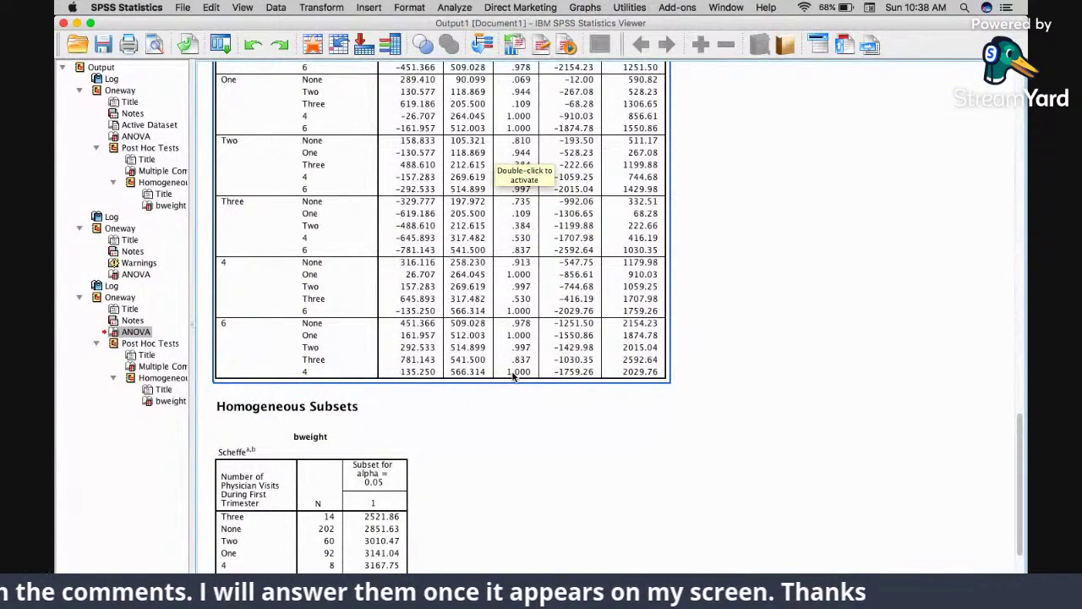
scroll(512, 376, up, 5)
scroll(512, 376, down, 2)
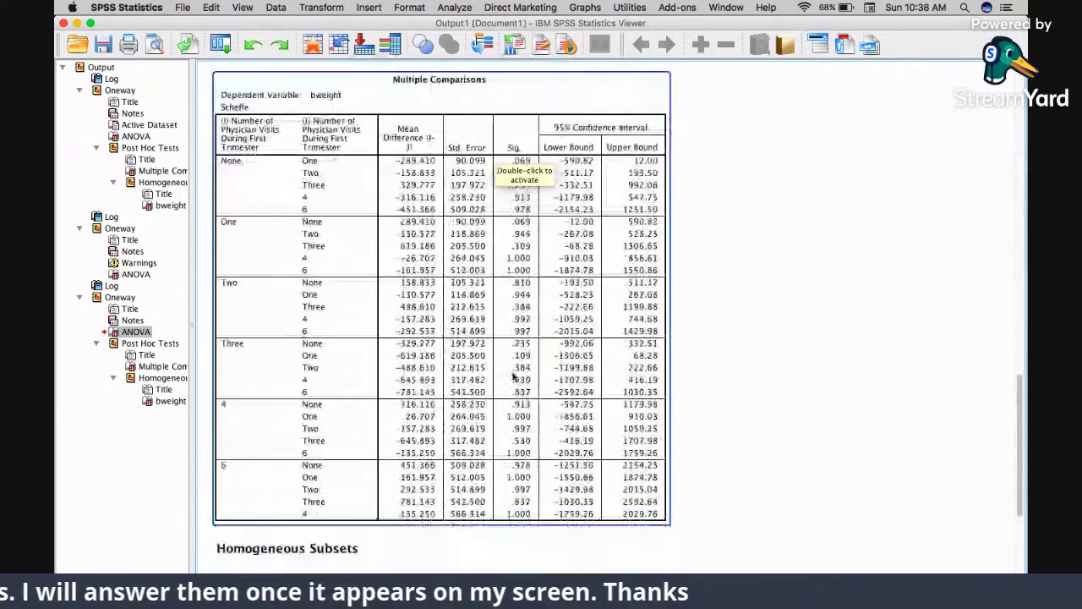
scroll(513, 376, down, 2)
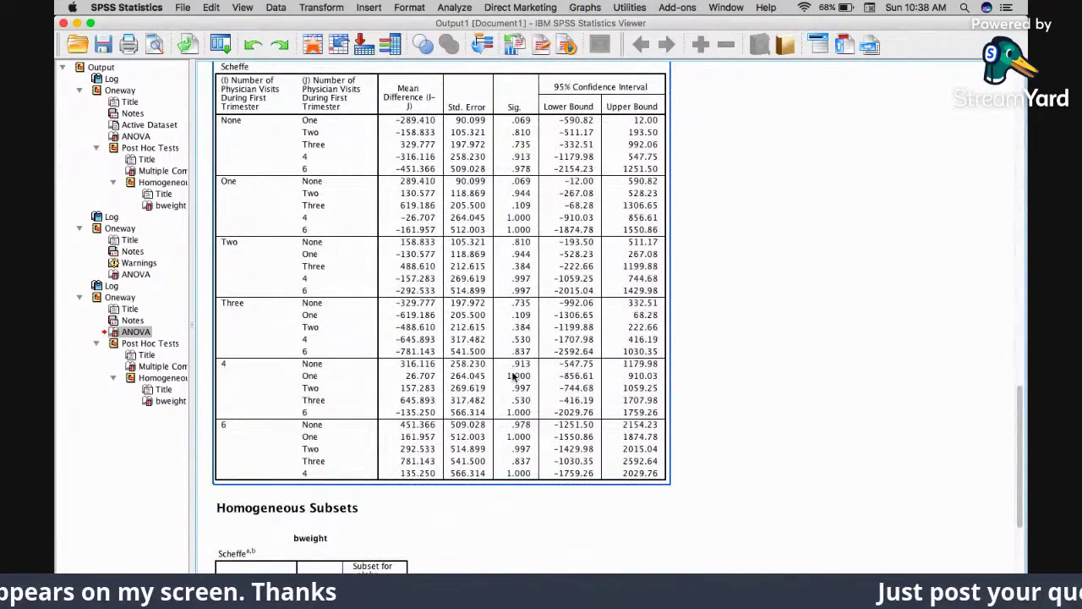
Step: Read the Homogeneous Subsets table for physician visits and recheck the pairwise significance values in the Multiple Comparisons table
scroll(512, 376, down, 4)
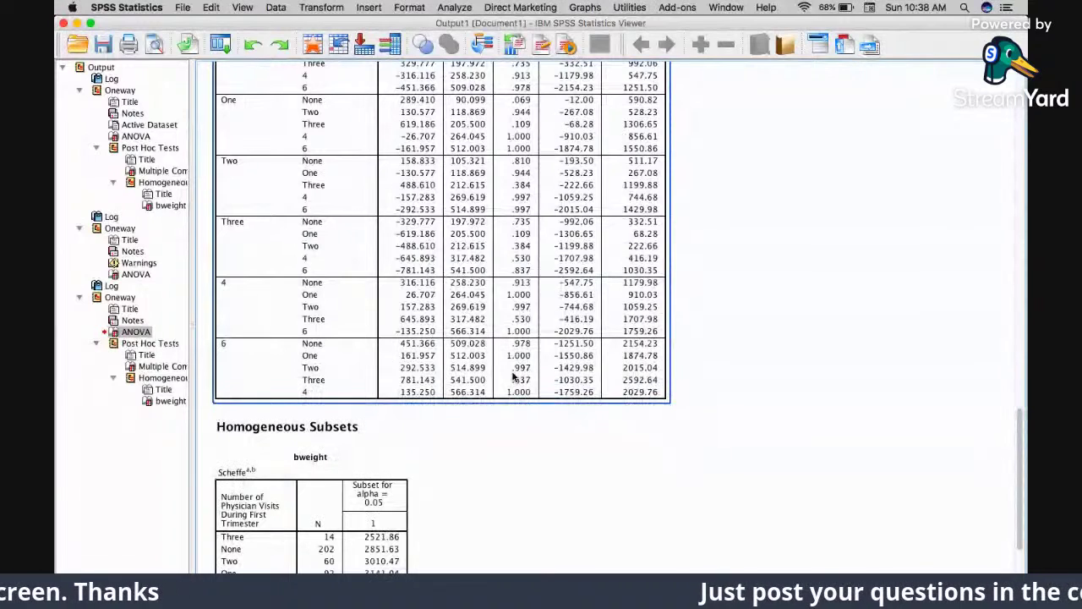
scroll(512, 376, down, 6)
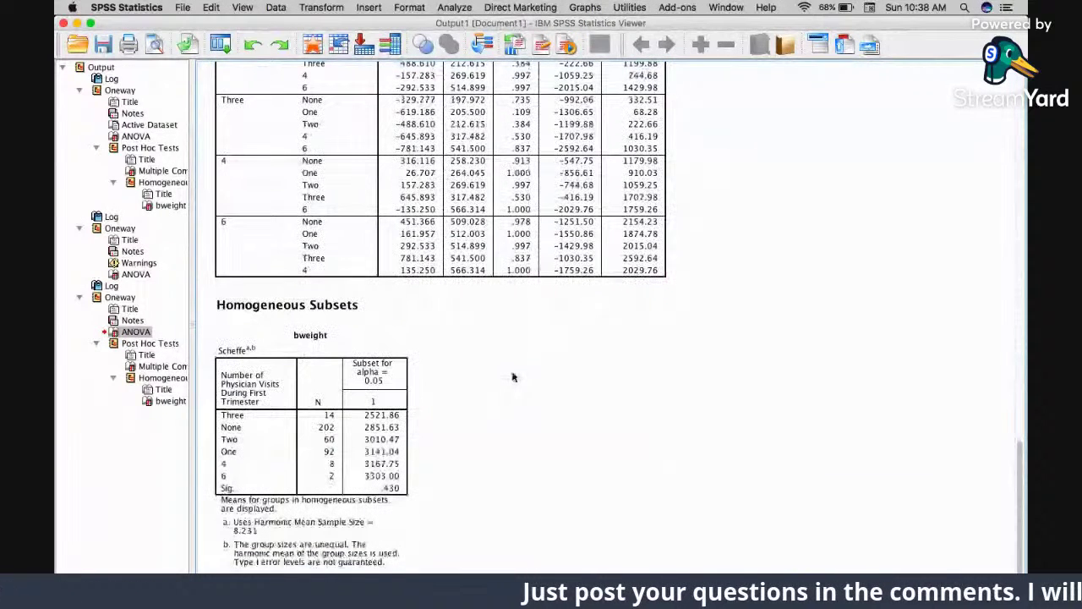
scroll(512, 376, down, 1)
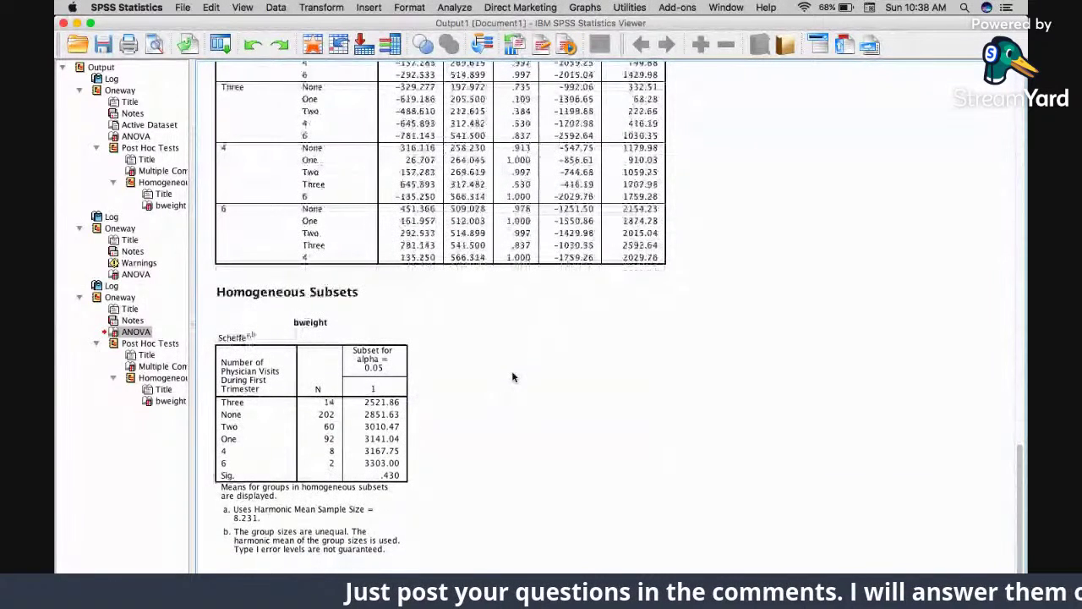
scroll(512, 376, up, 1)
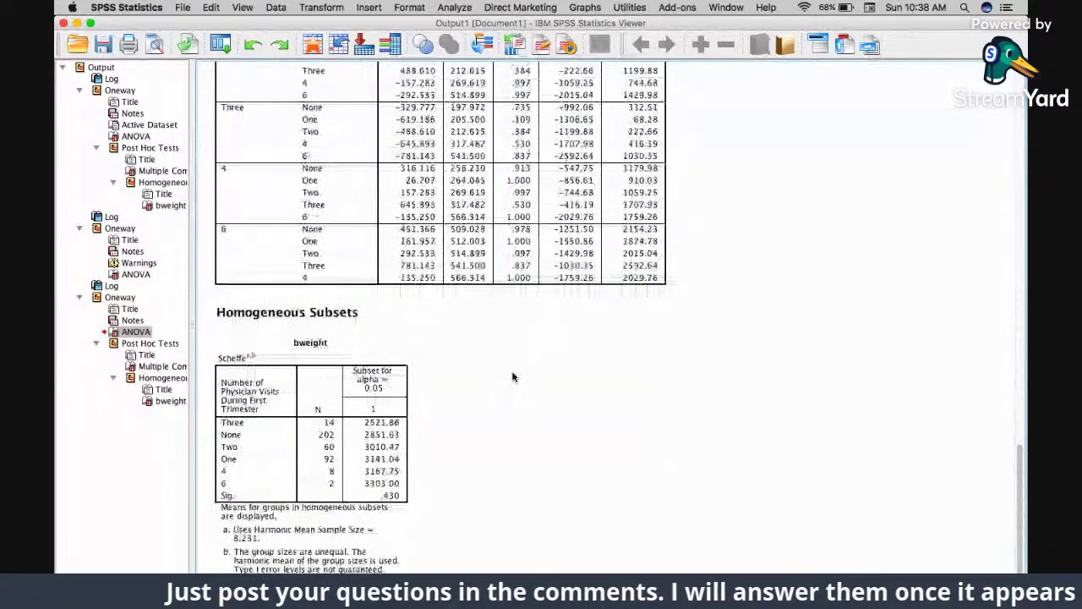
scroll(512, 376, up, 10)
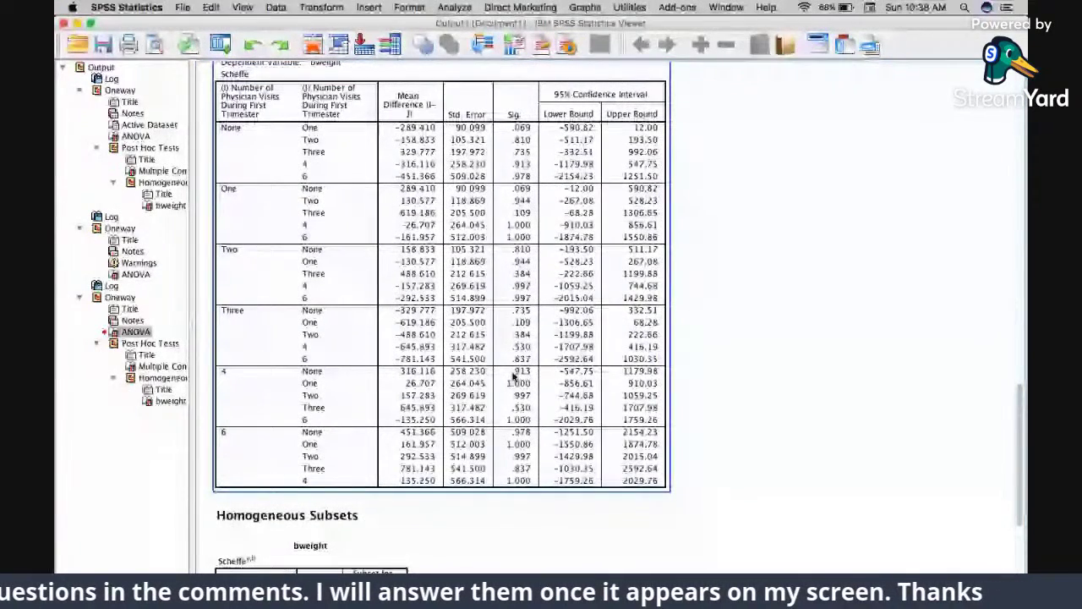
click(229, 373)
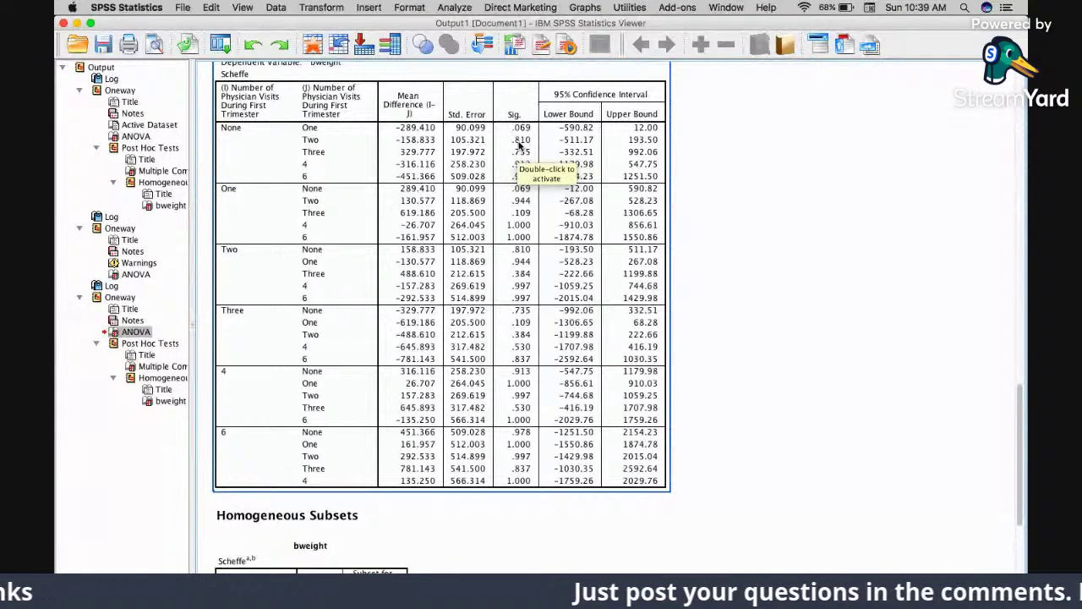
Step: Review the ANOVA table for physician visits and select the ONEWAY bweight BY ftv syntax log above it
scroll(381, 381, up, 5)
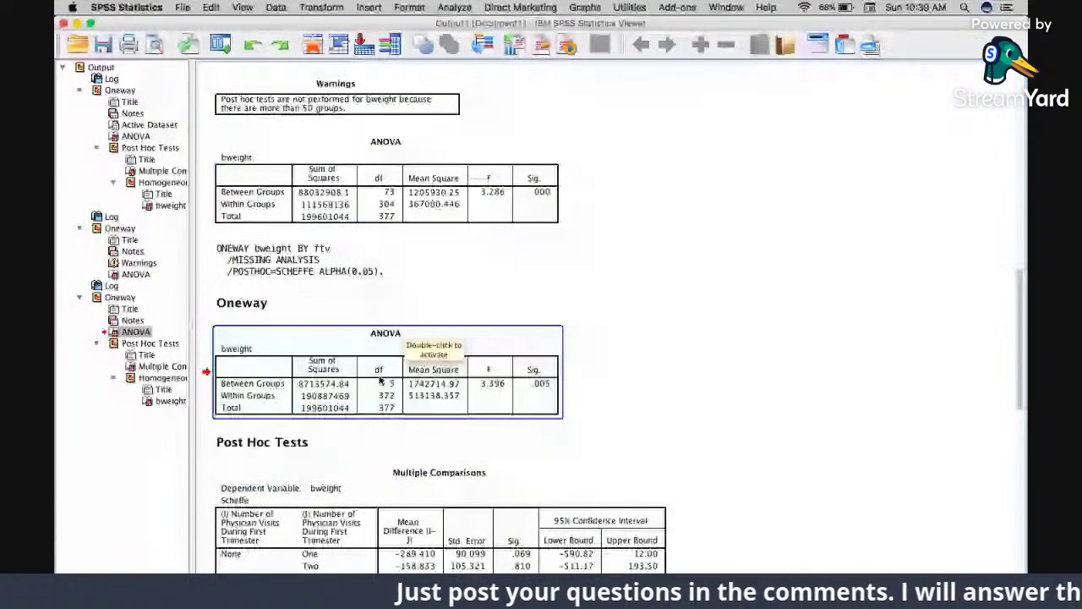
click(286, 266)
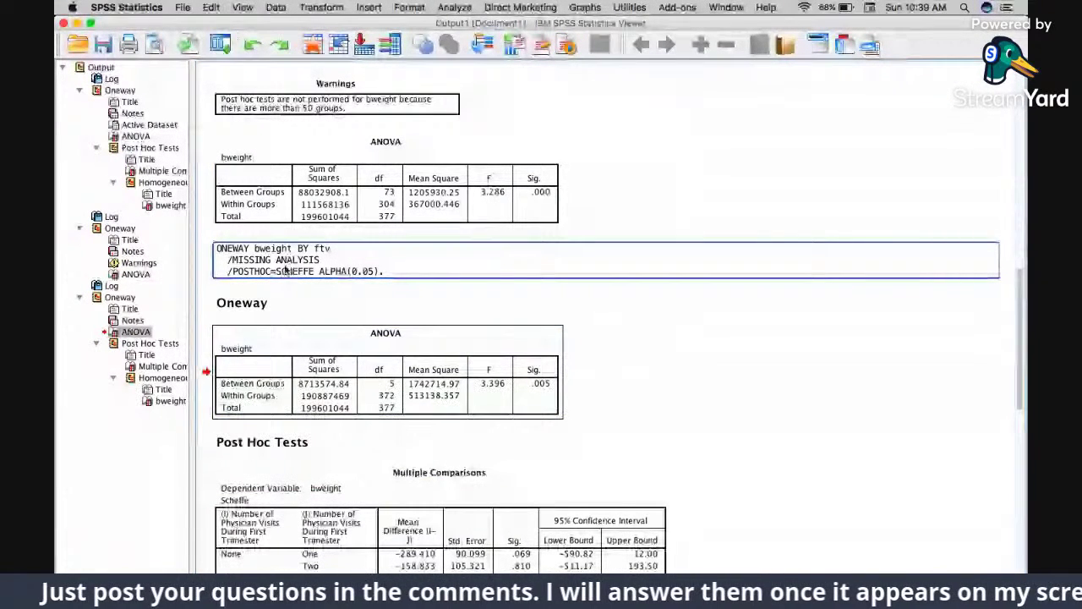
click(269, 309)
key(Up)
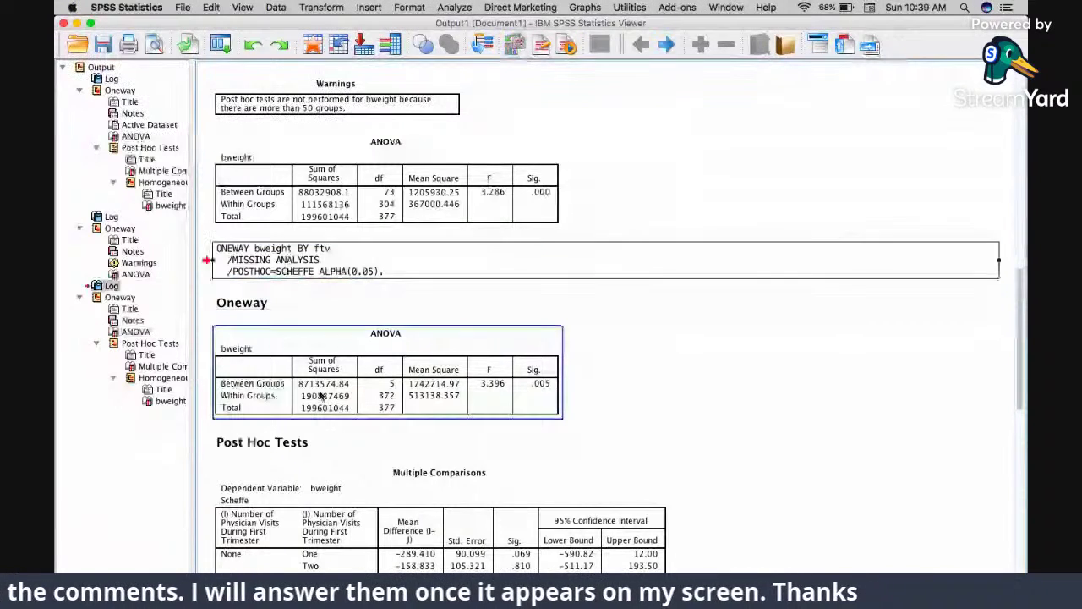
Step: Look back from the physician visits comparisons to the post hoc results for History of Premature Labor
scroll(320, 395, down, 5)
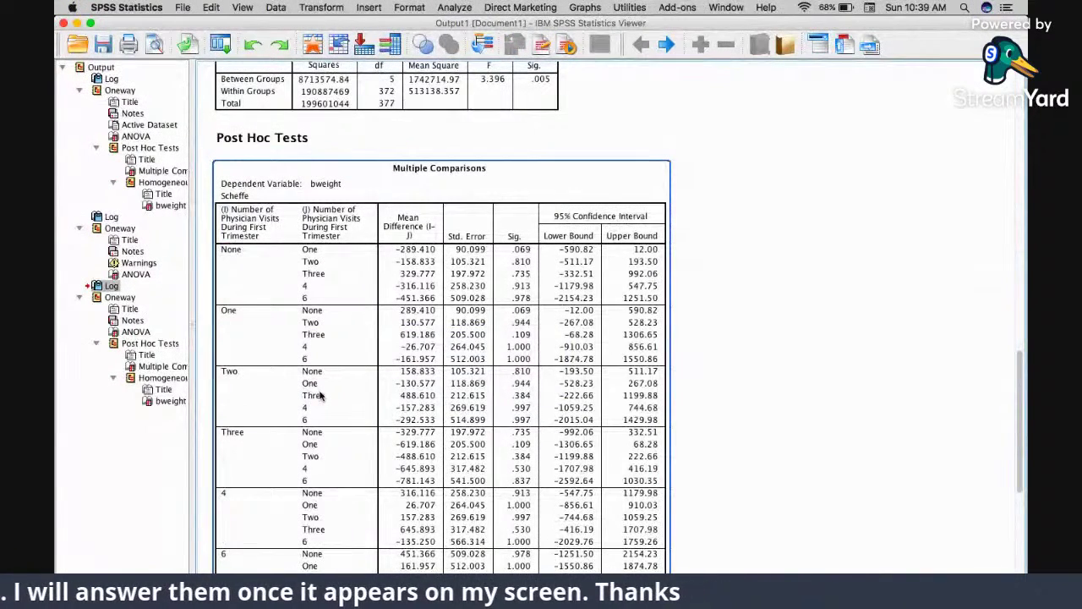
scroll(320, 395, up, 10)
scroll(320, 396, down, 5)
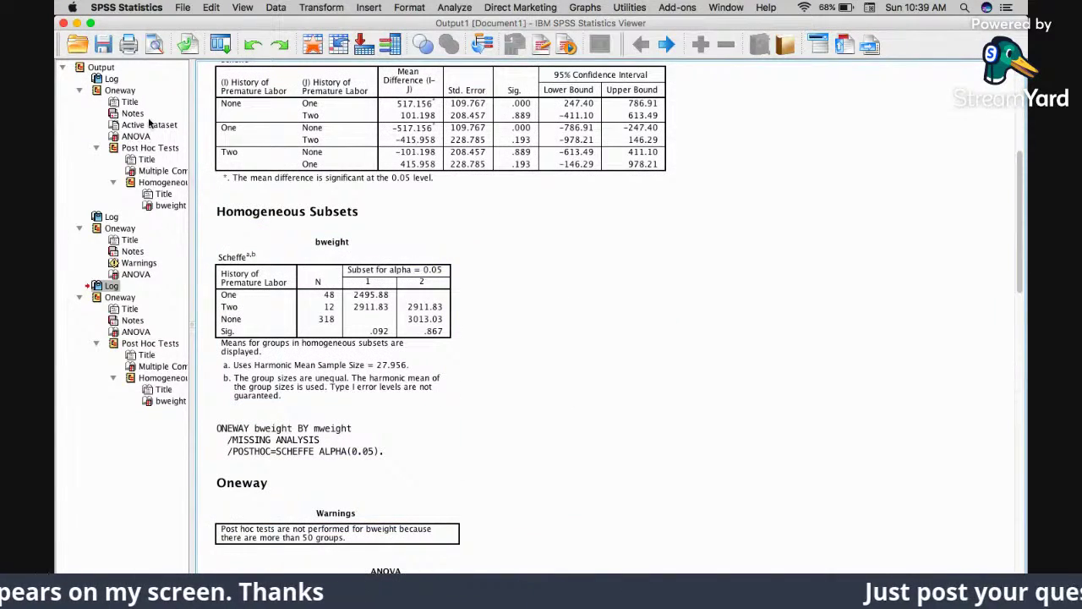
Step: Switch to the birthweight.sav data and look through the recorded case values
click(76, 23)
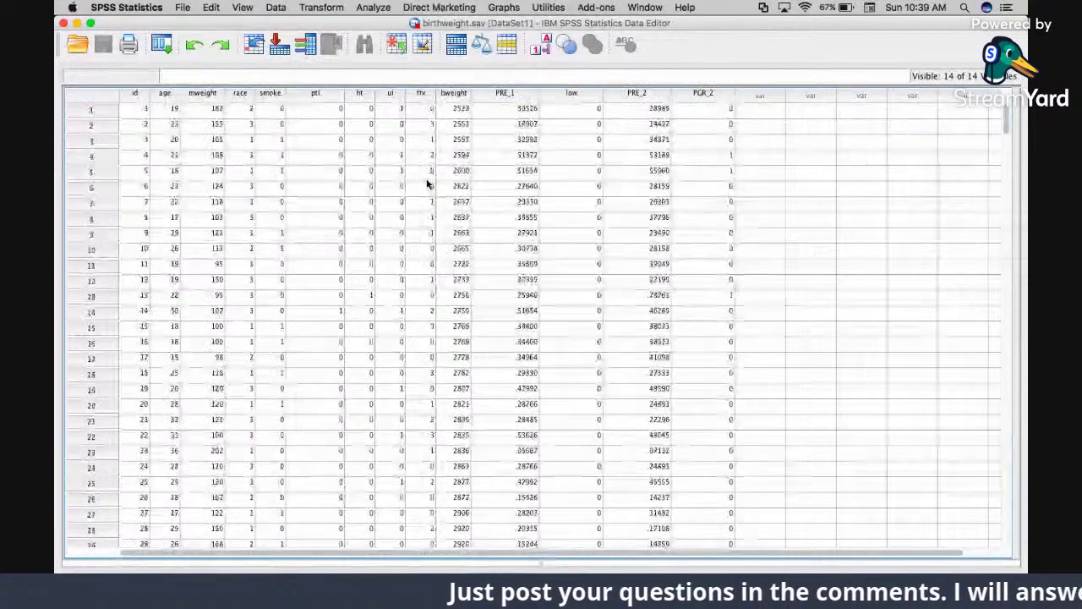
scroll(427, 183, down, 10)
scroll(427, 184, down, 1)
scroll(426, 184, up, 5)
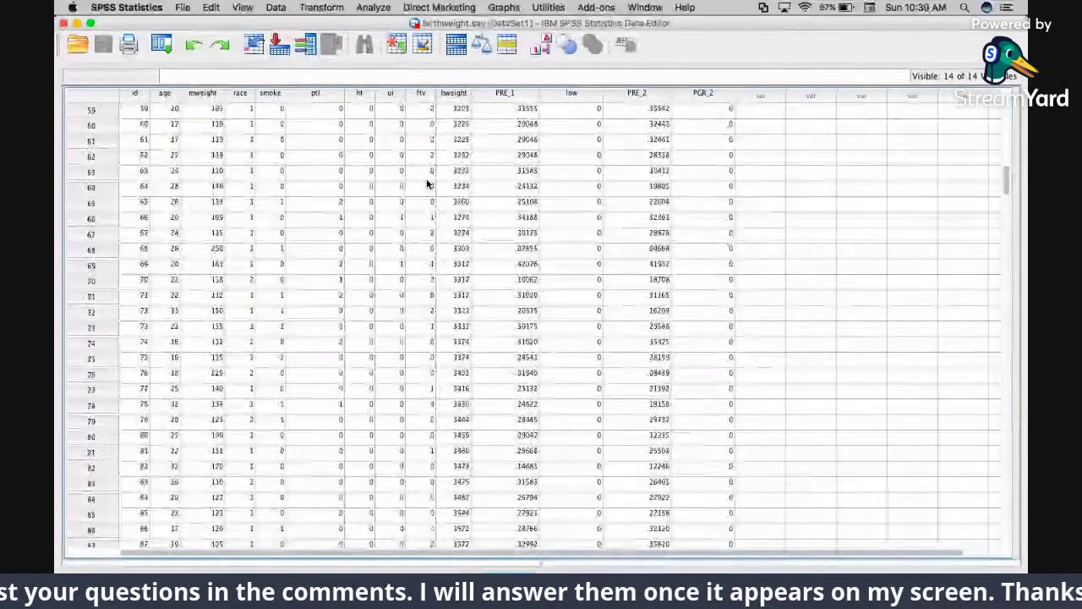
scroll(427, 184, up, 8)
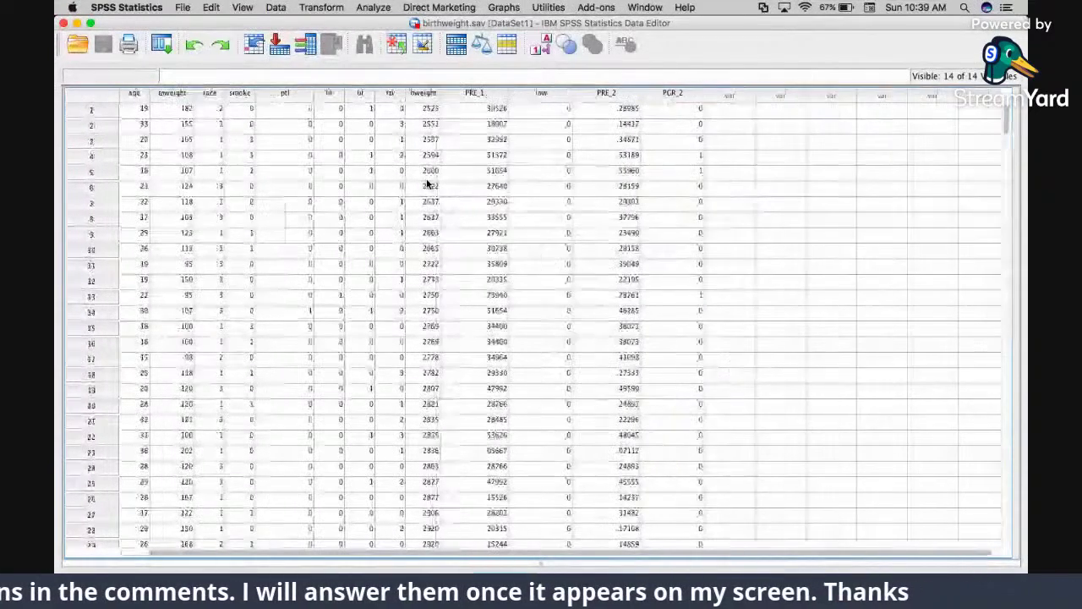
Step: Check the value labels of ftv in the variable definitions and close them without changes
click(575, 577)
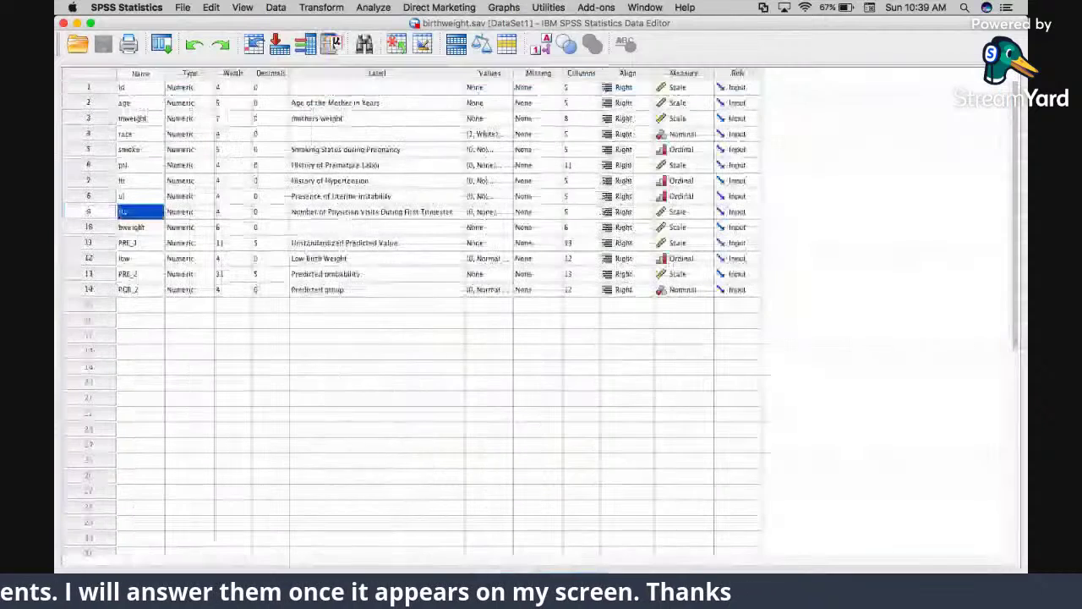
click(485, 212)
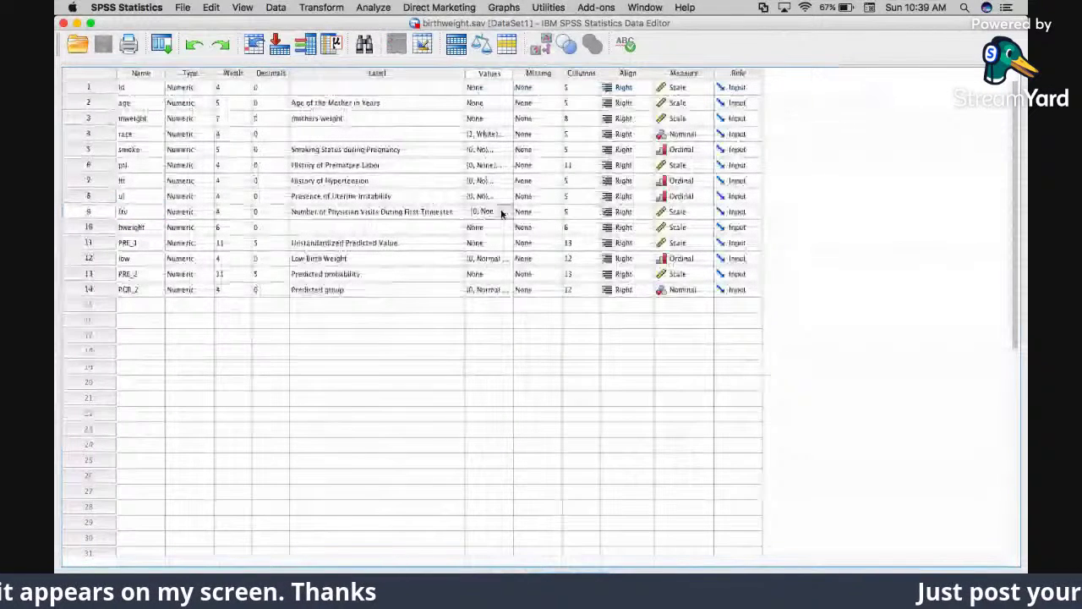
click(501, 212)
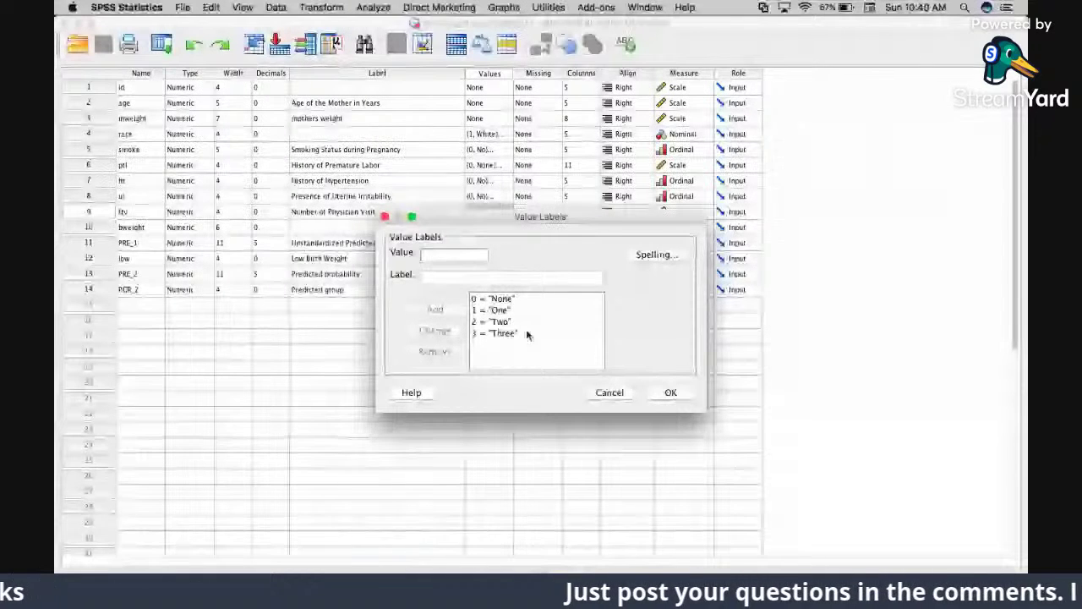
click(620, 392)
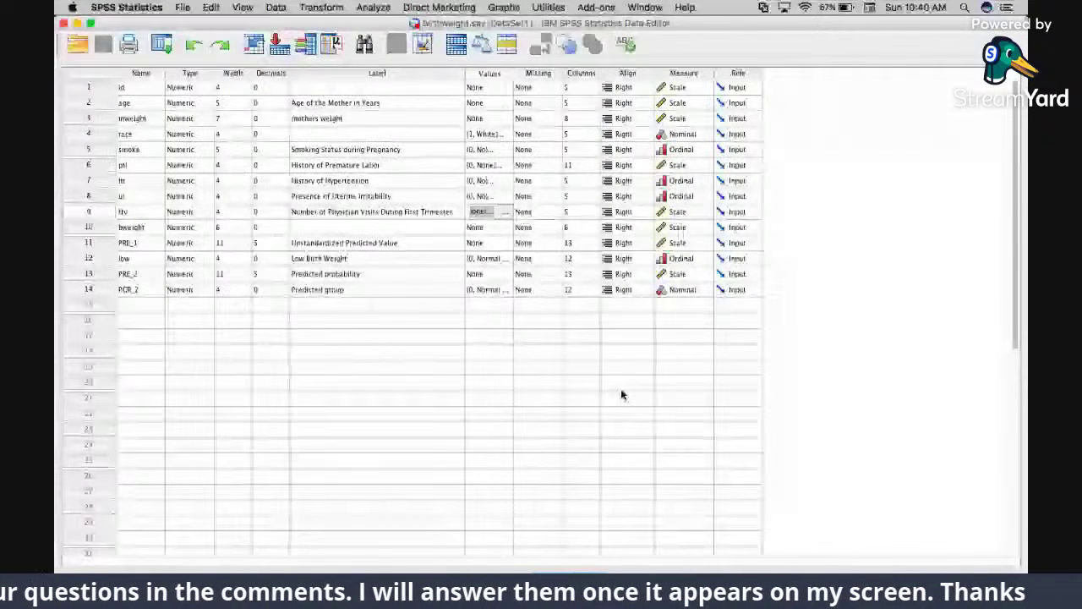
Step: Minimize the birthweight.sav Data Editor and bring back the Output1 results
click(566, 338)
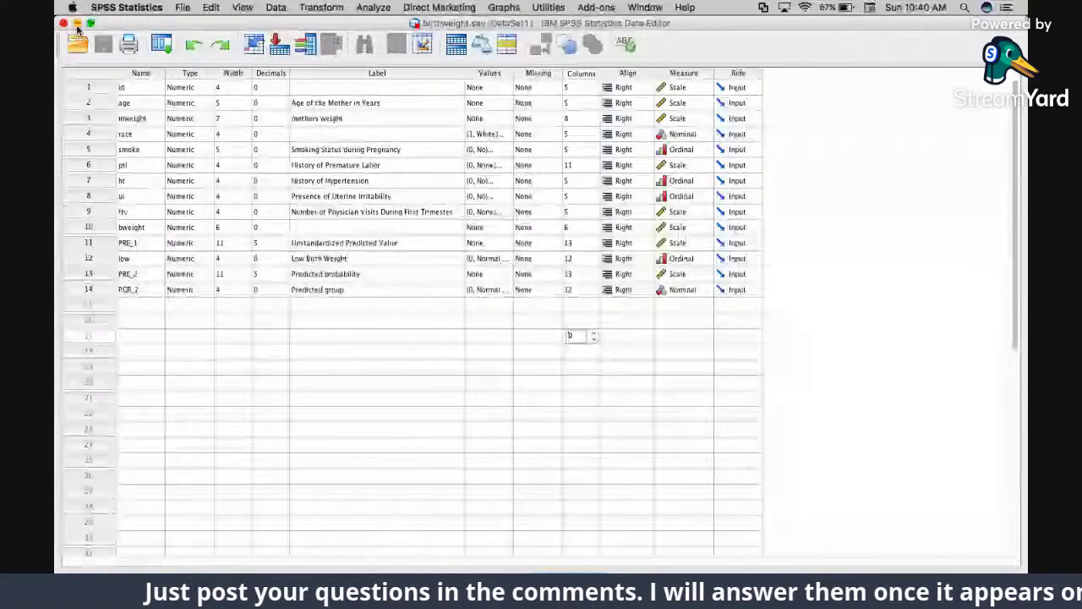
click(76, 24)
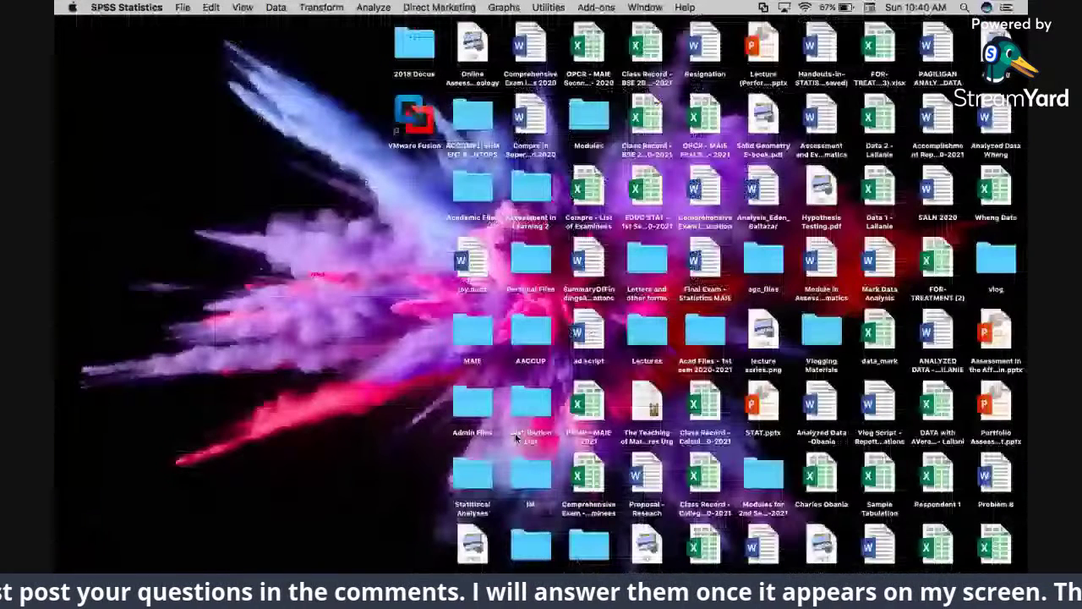
click(954, 585)
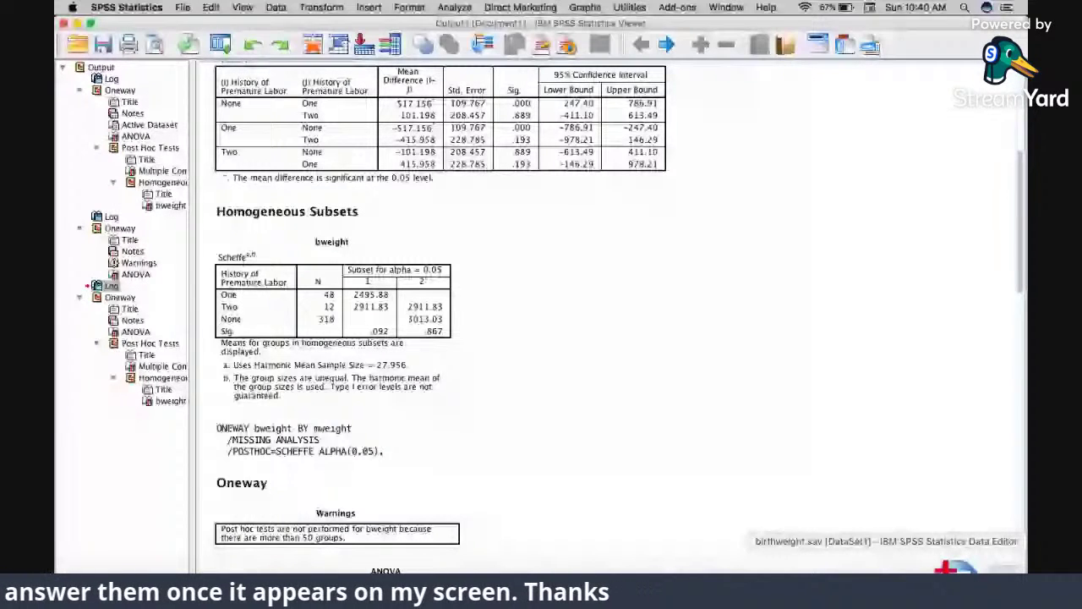
Step: Review the ANOVA and Scheffe multiple comparisons tables of birth weight by History of Premature Labor
scroll(635, 286, up, 5)
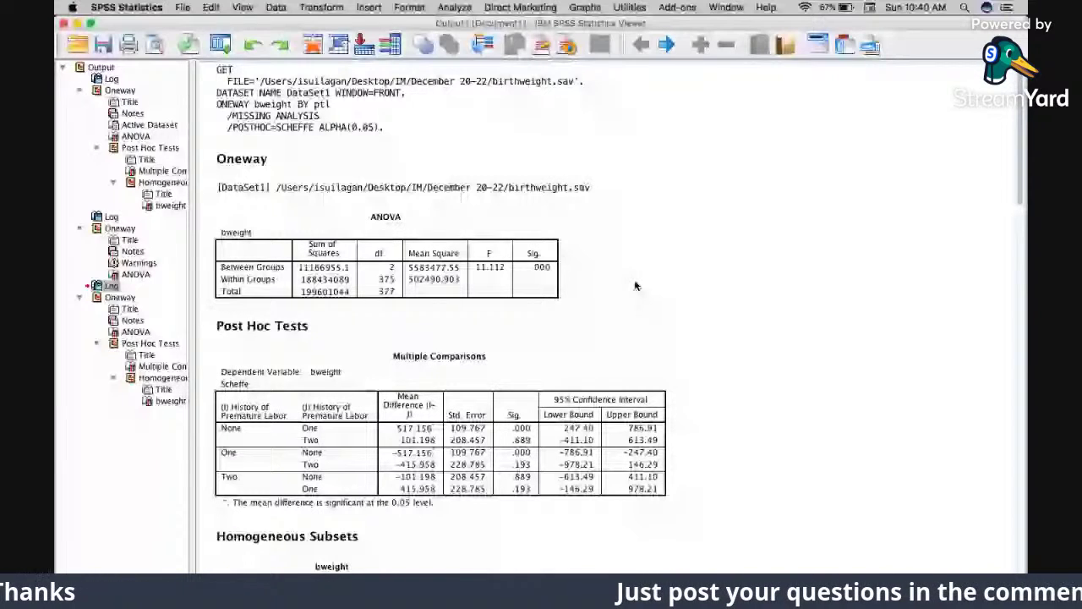
click(403, 459)
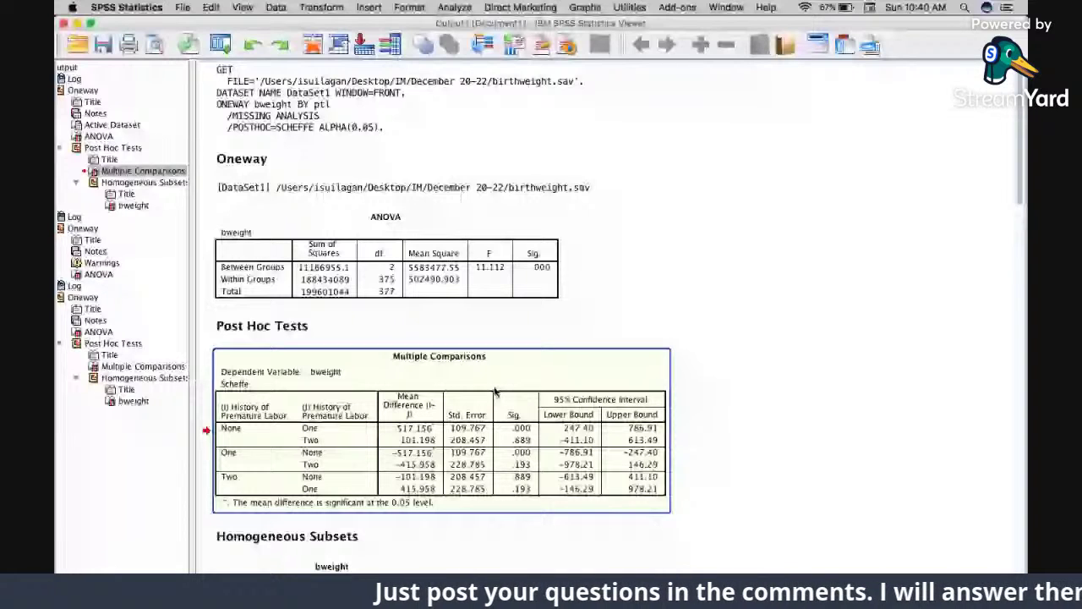
mouse_move(798, 583)
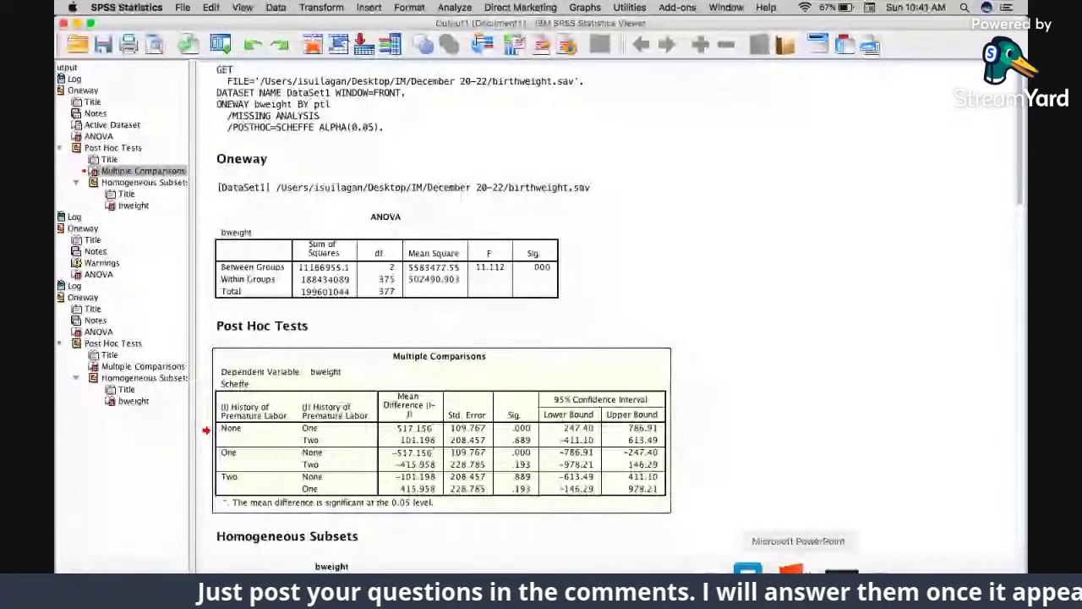
click(640, 373)
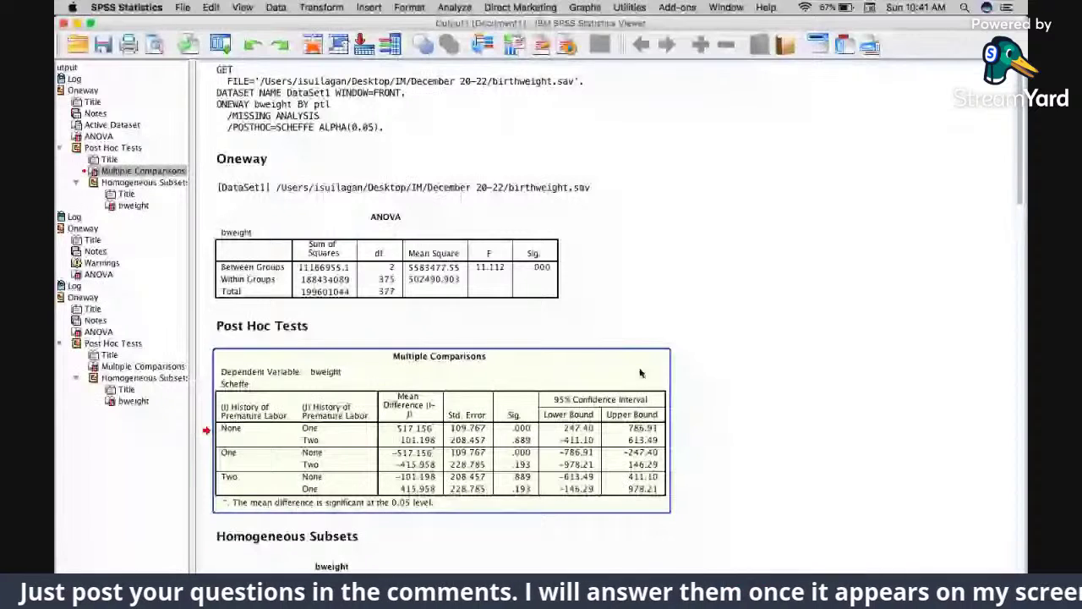
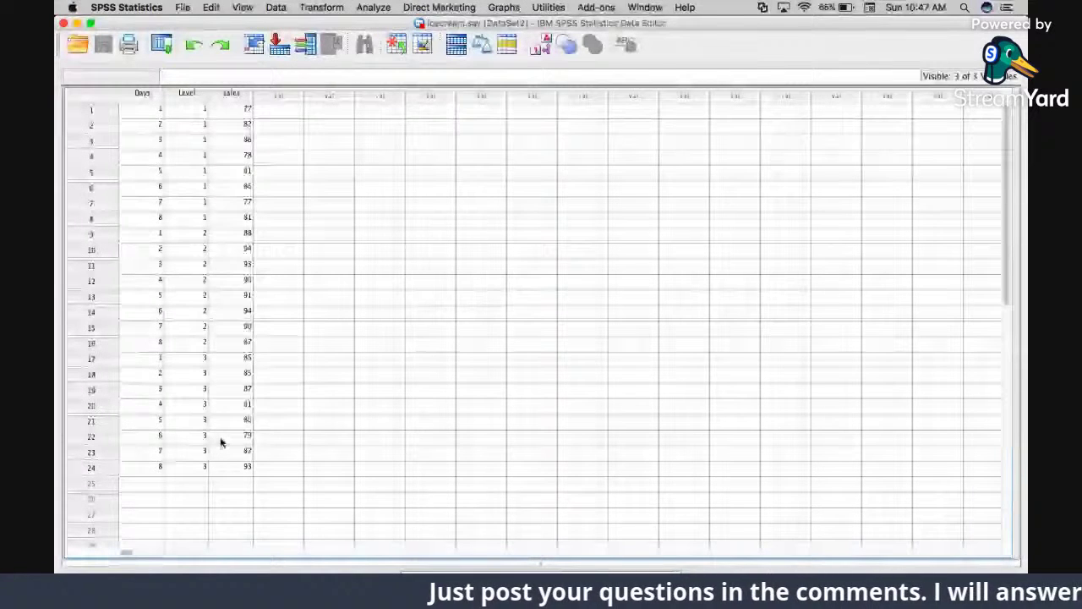
Step: Check the value labels of Level in icecream.sav, close them without changes and return to the case data
key(super+t)
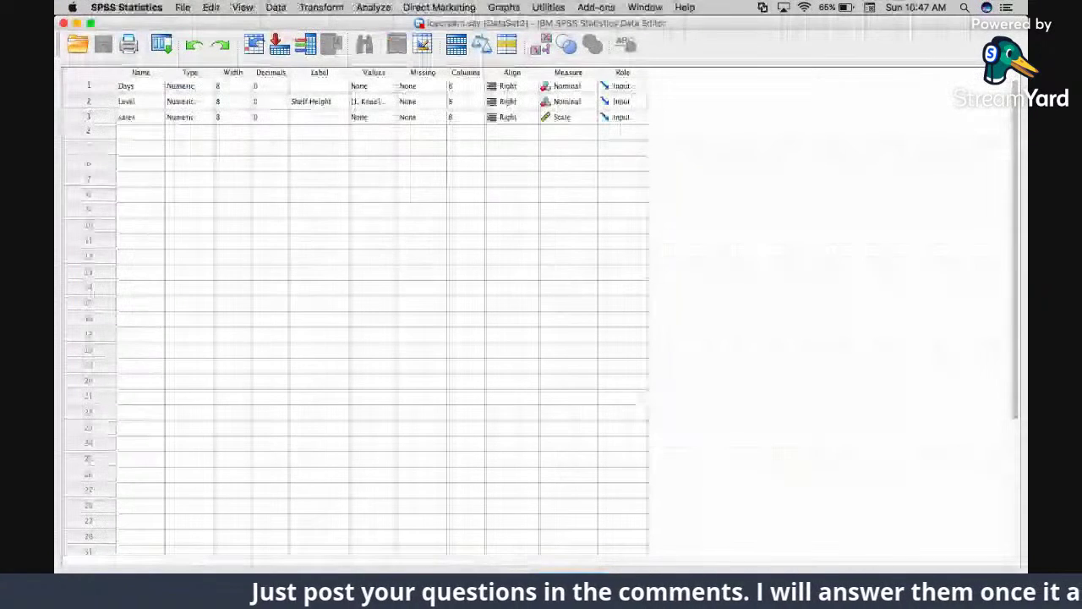
click(388, 102)
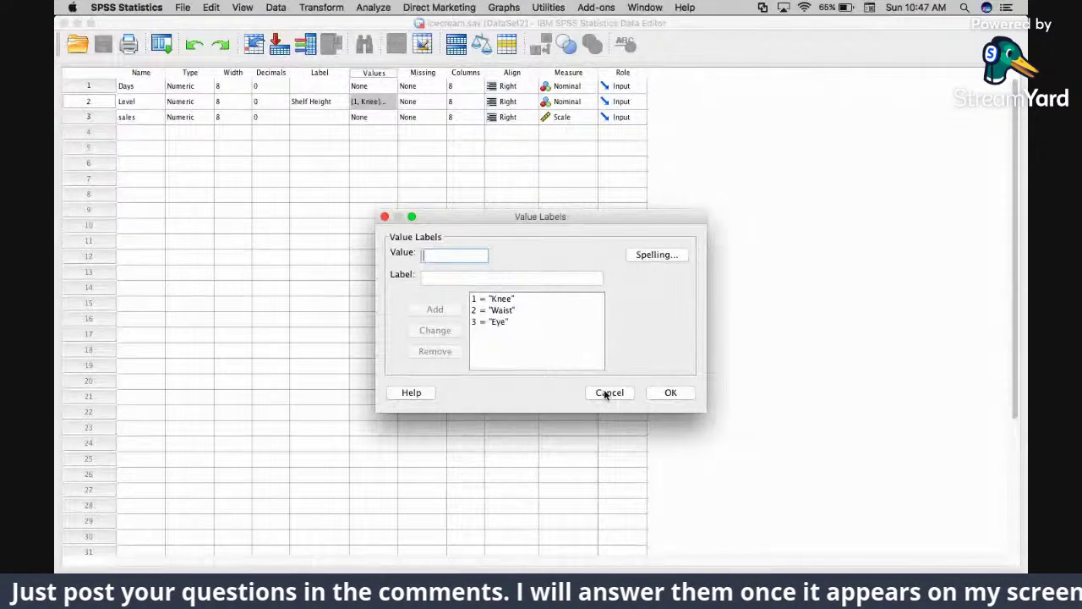
click(605, 393)
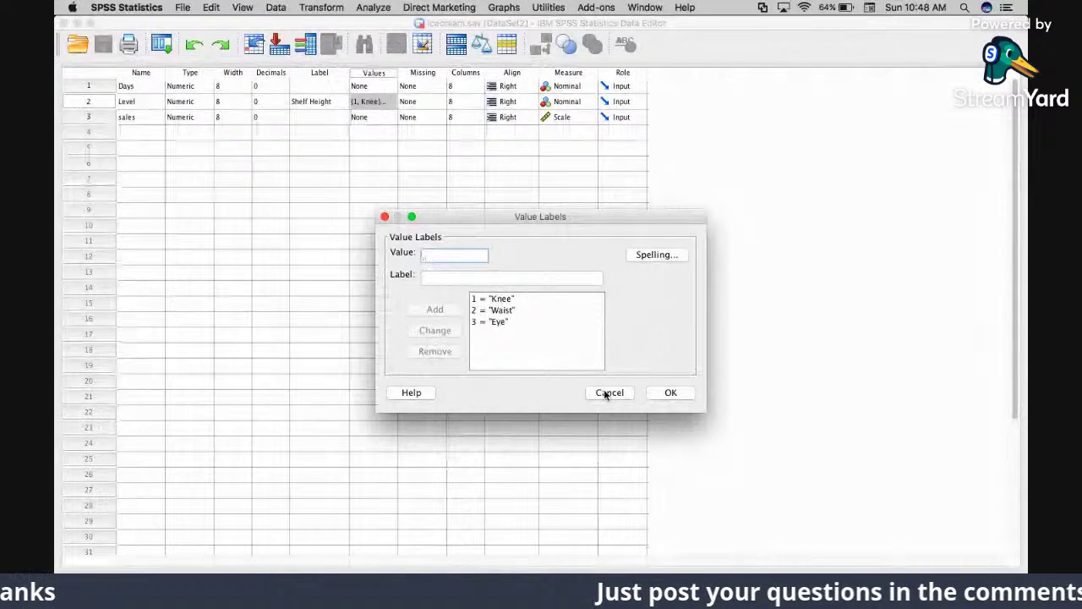
click(605, 394)
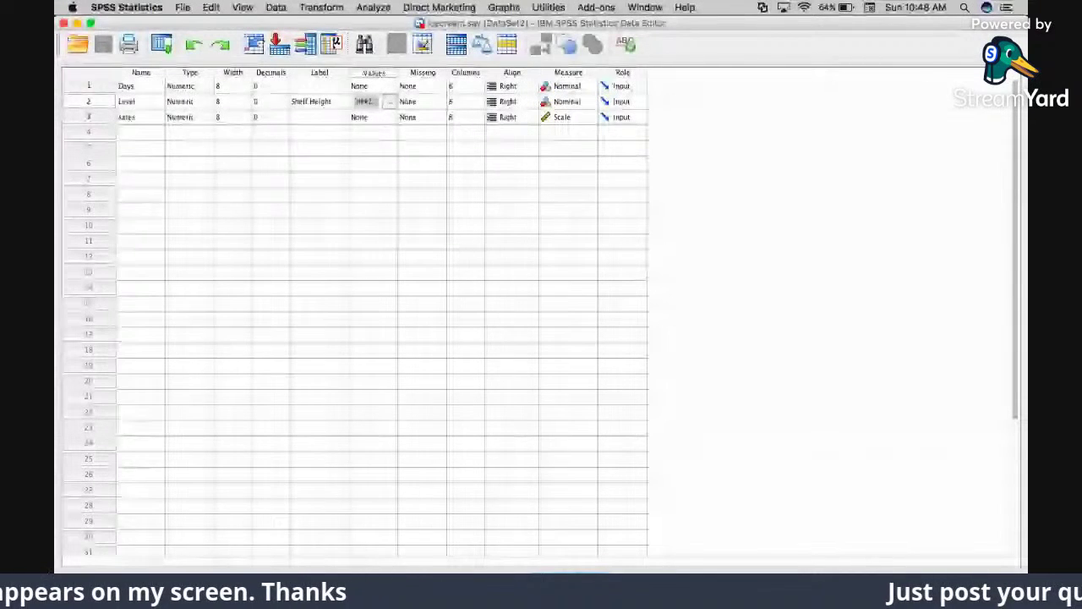
click(507, 578)
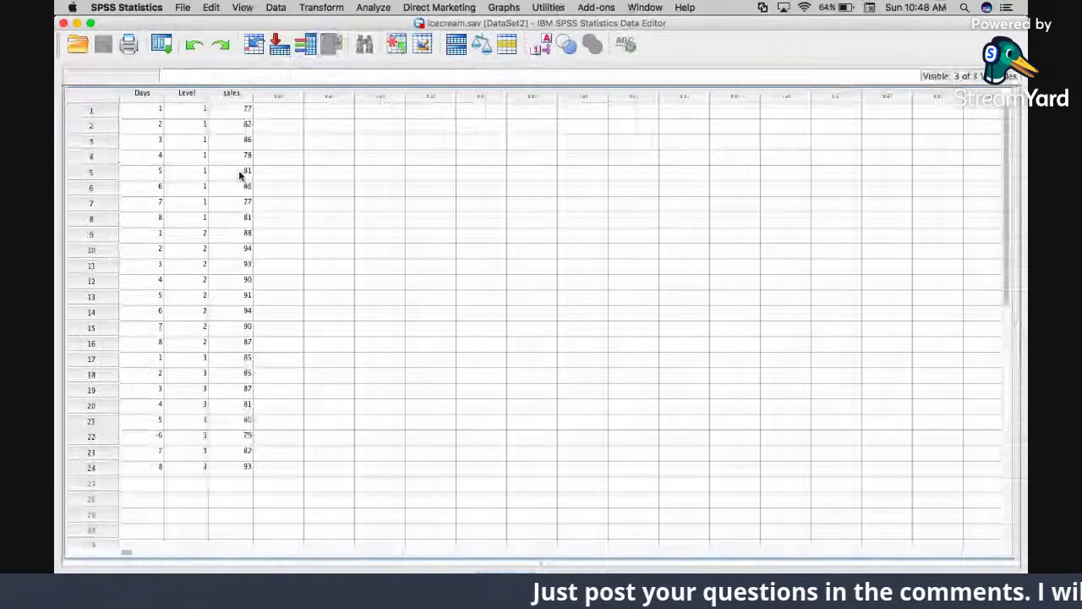
Step: Set up a nonparametric independent-samples test with sales as the test field and Shelf Height as the grouping field
click(382, 9)
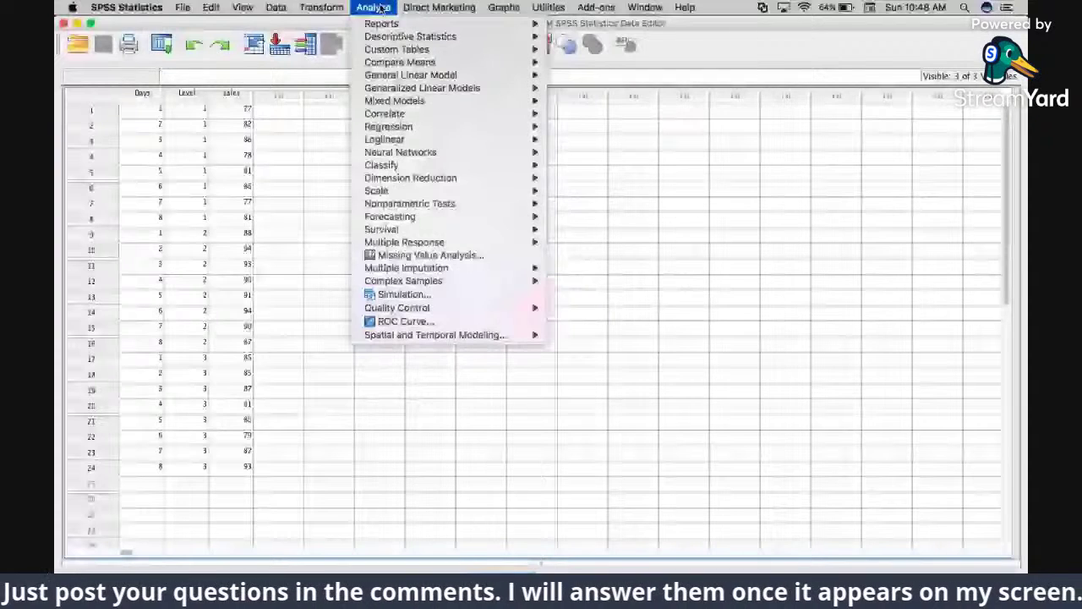
mouse_move(423, 62)
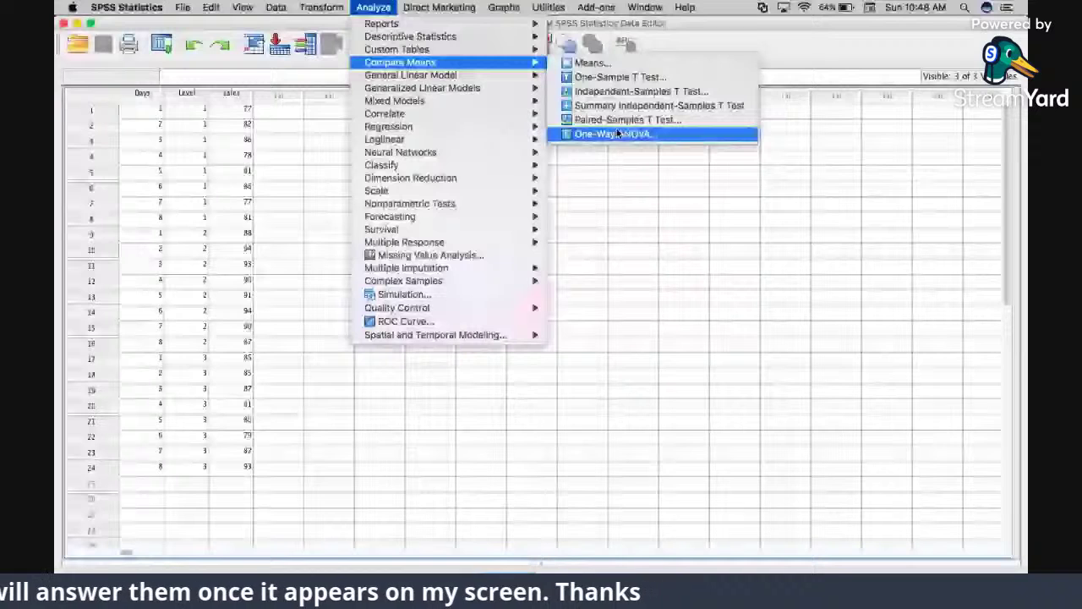
mouse_move(501, 76)
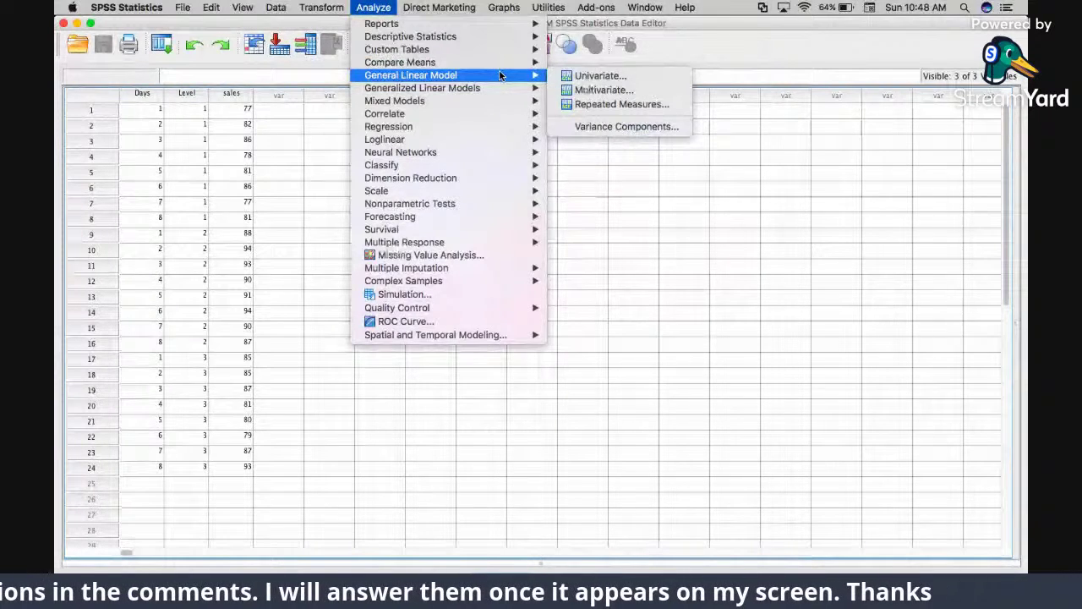
mouse_move(523, 206)
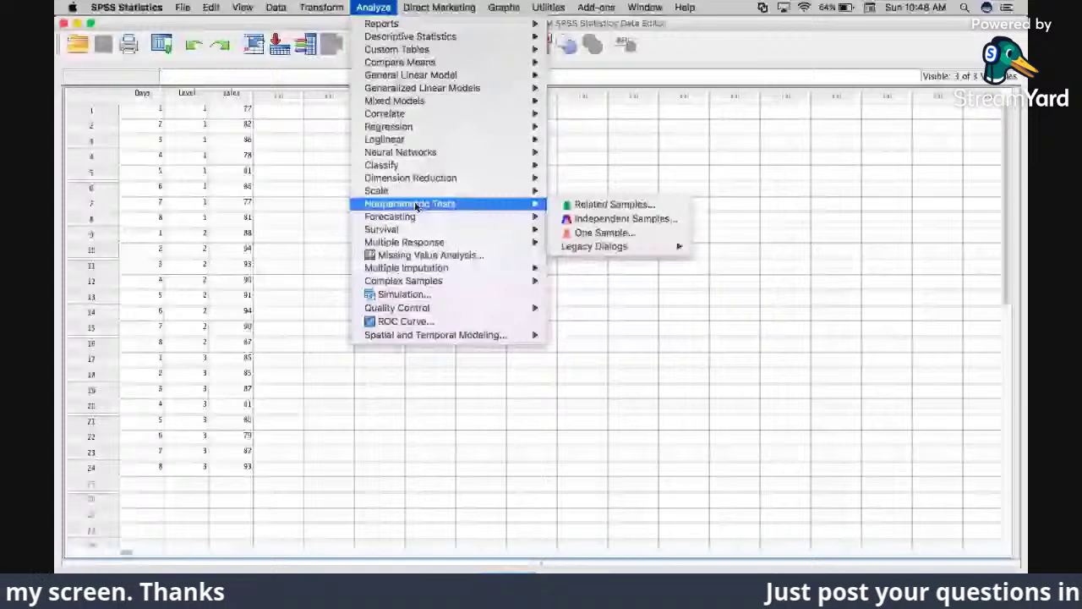
mouse_move(388, 22)
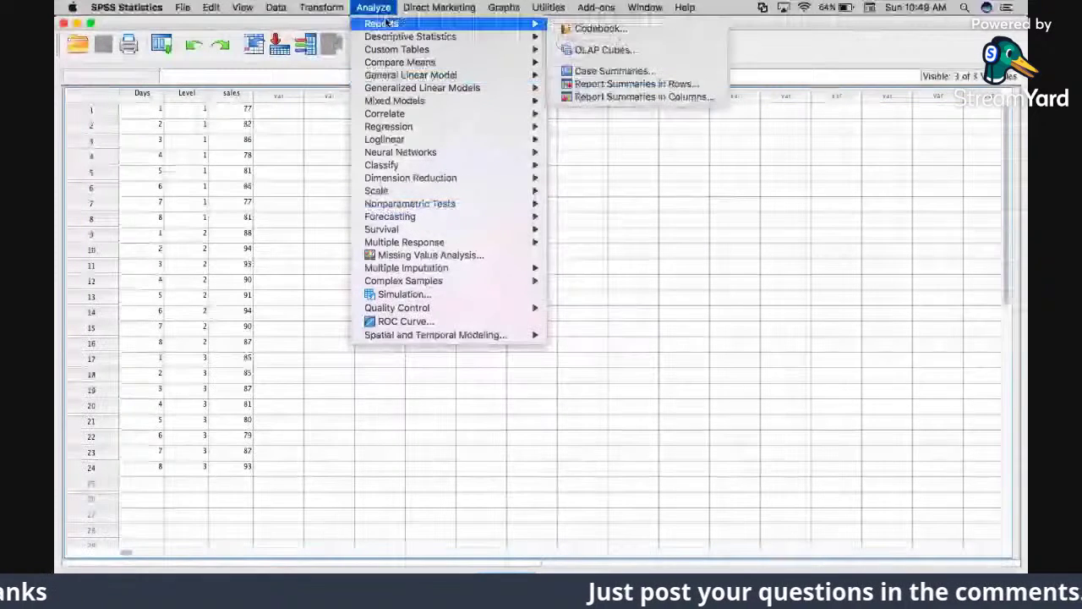
mouse_move(410, 204)
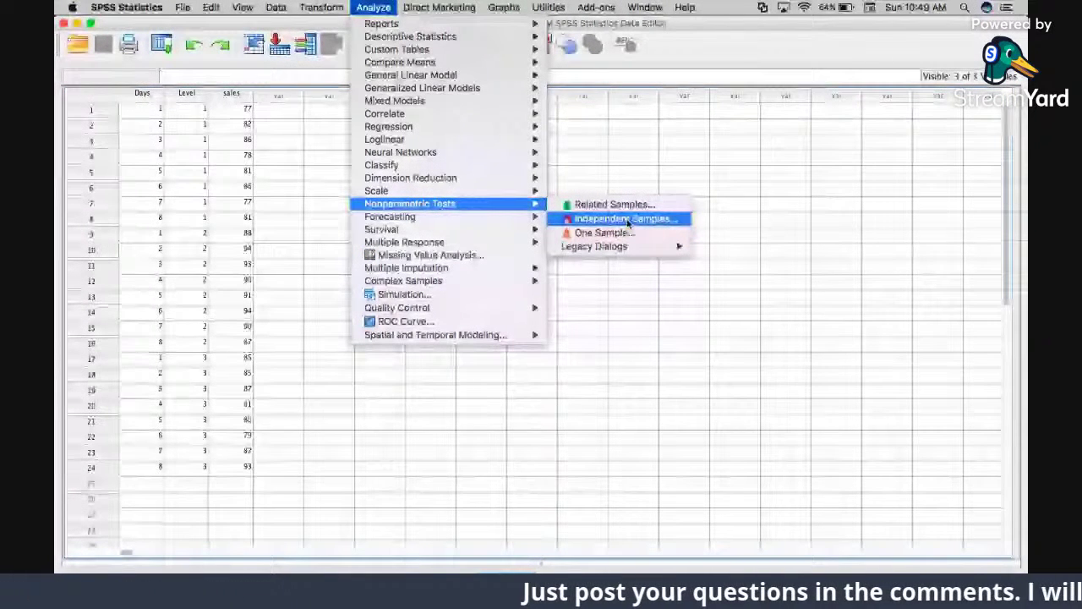
click(629, 222)
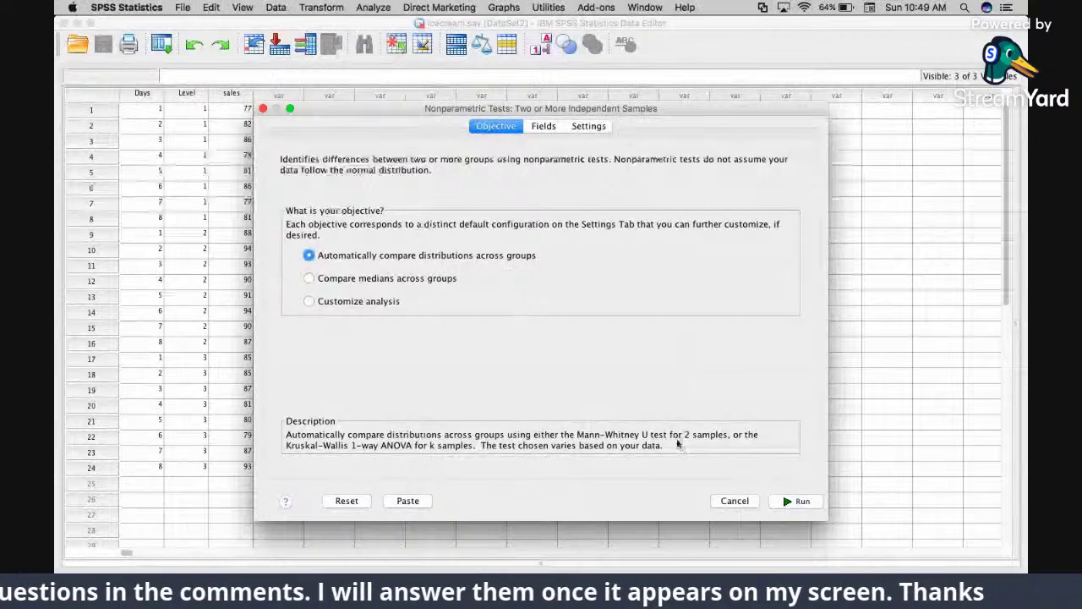
click(543, 126)
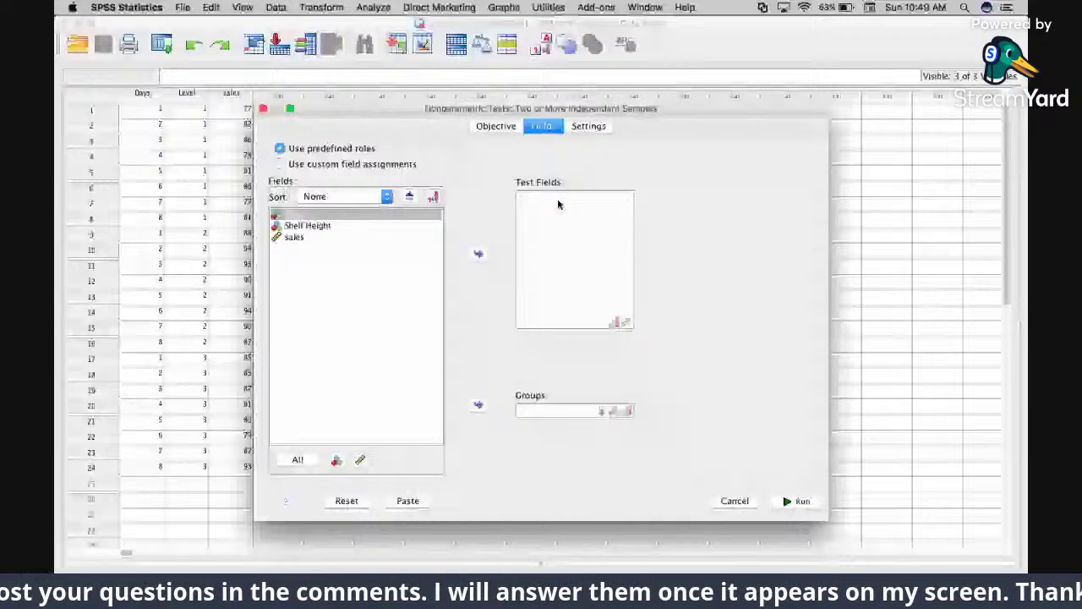
drag(294, 237, 544, 205)
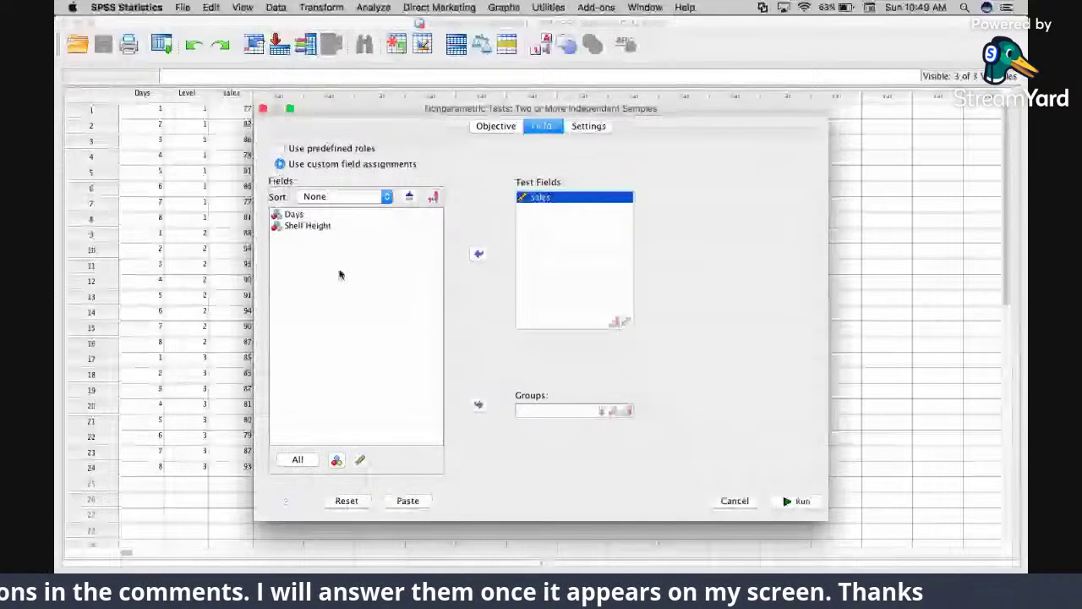
click(306, 228)
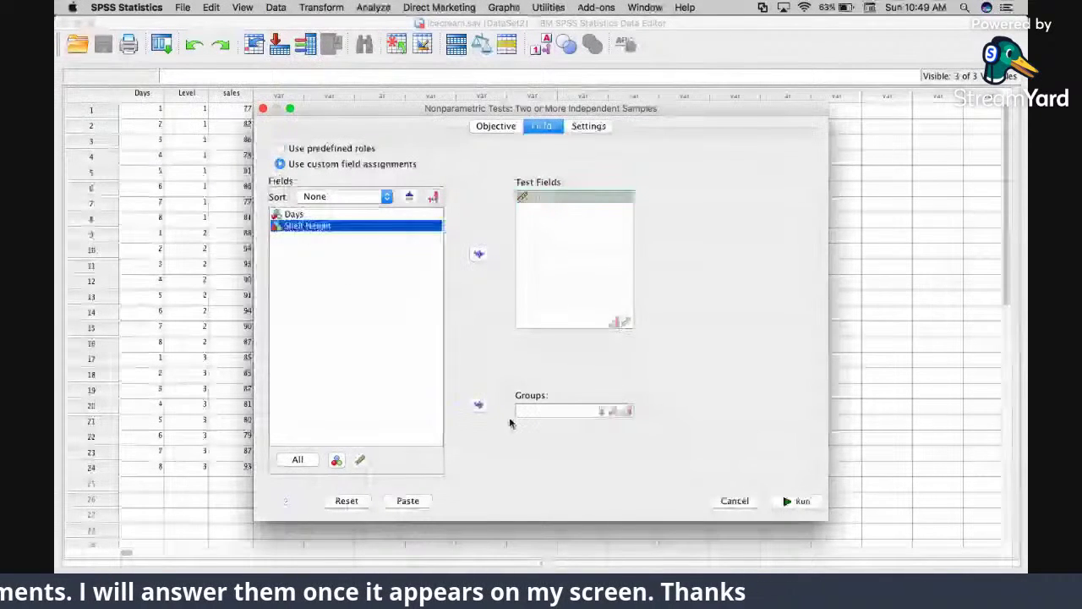
click(479, 404)
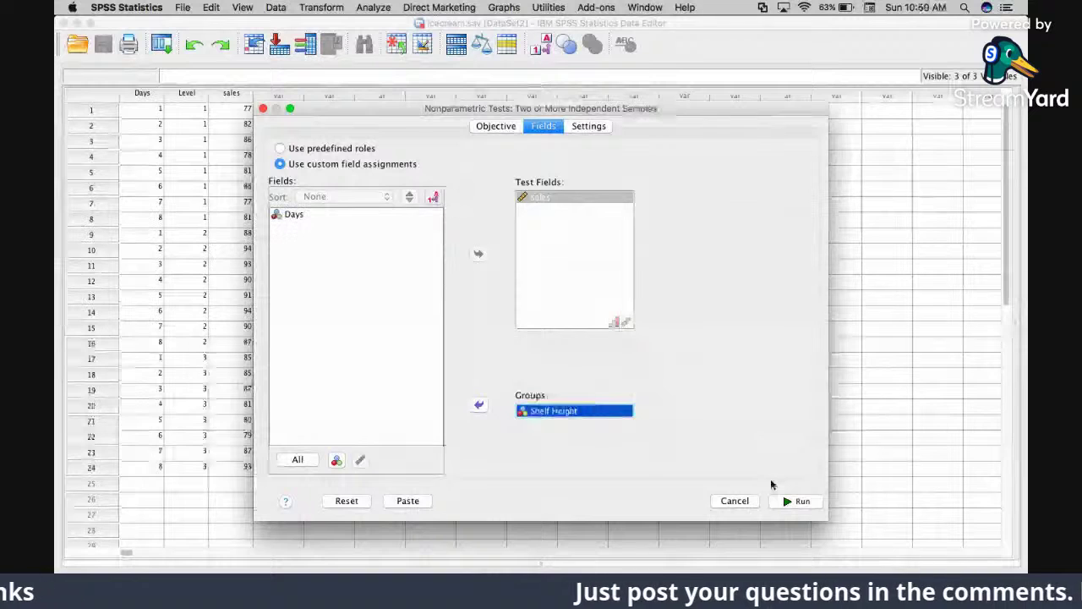
Step: Customize the tests to Kruskal-Wallis 1-way ANOVA with all pairwise multiple comparisons and run the analysis
click(590, 125)
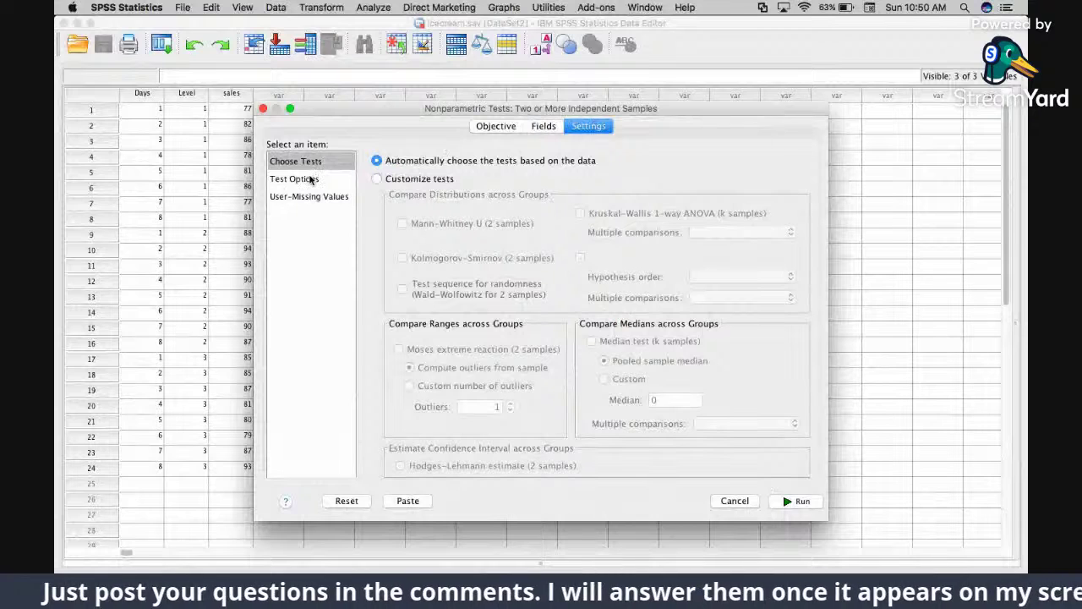
click(377, 179)
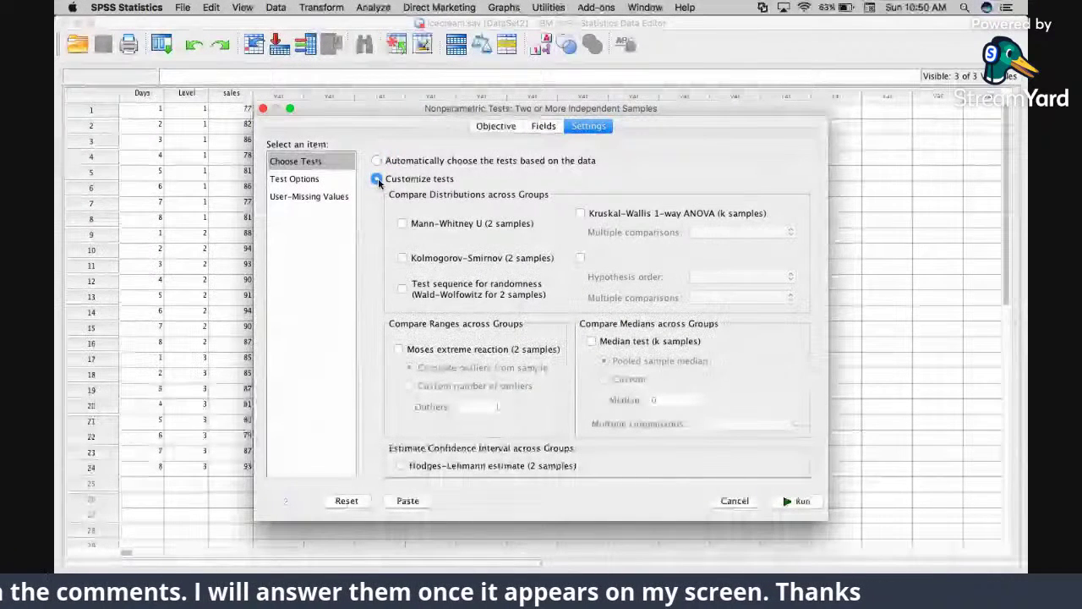
click(504, 127)
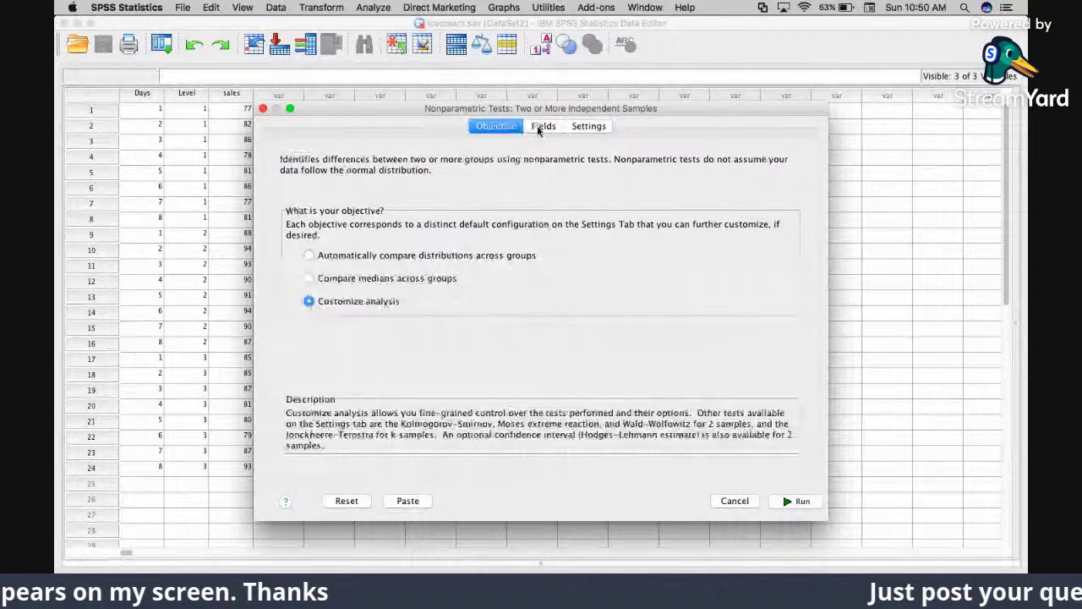
click(541, 127)
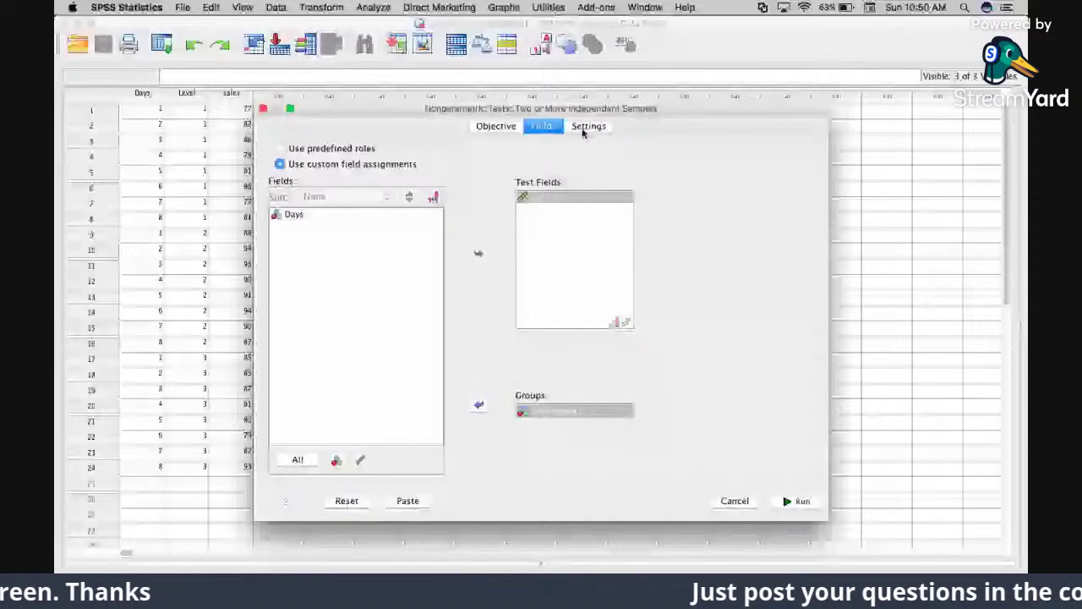
click(587, 126)
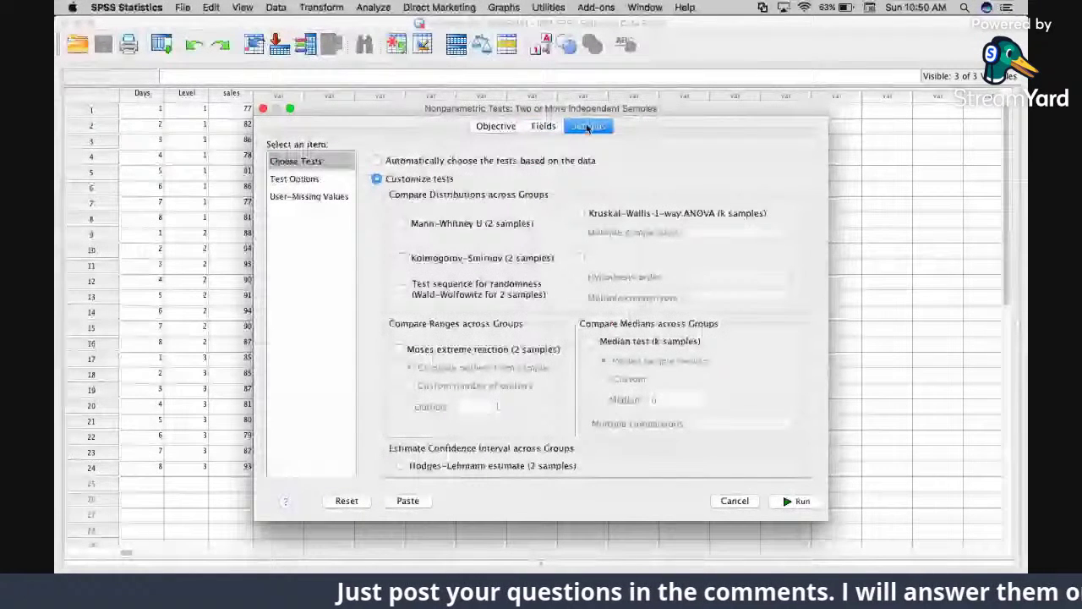
click(300, 162)
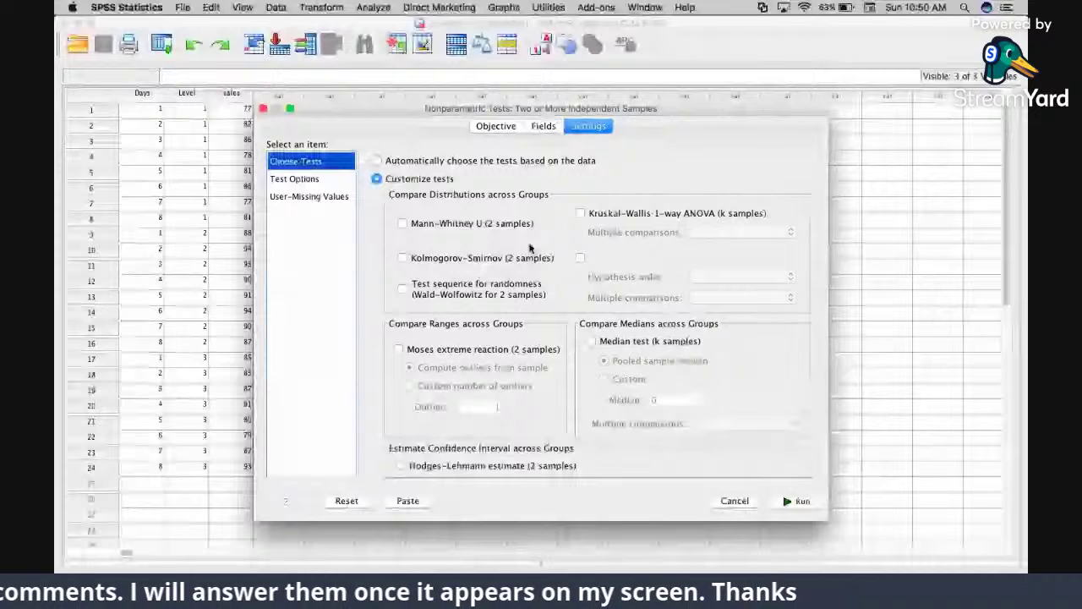
click(580, 214)
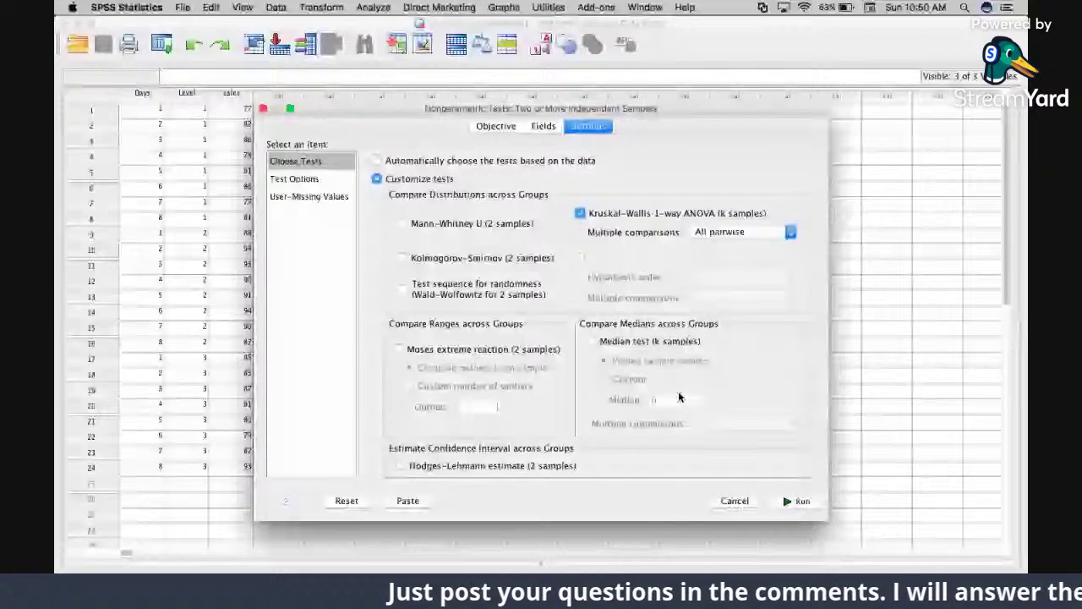
click(797, 502)
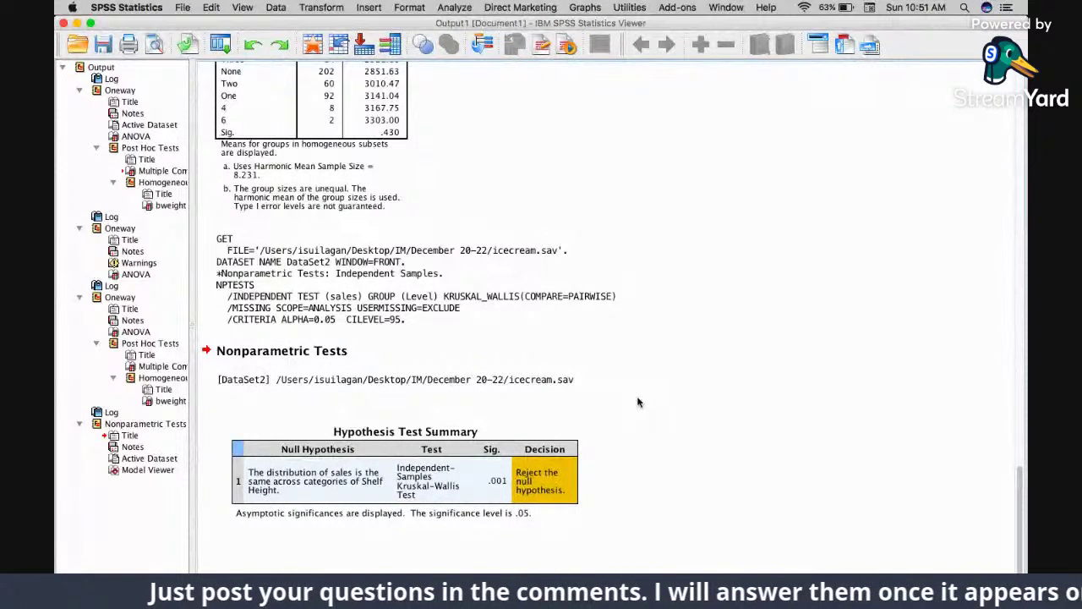
Step: Examine the Hypothesis Test Summary for sales across Shelf Height and the logged test syntax in the output
click(583, 414)
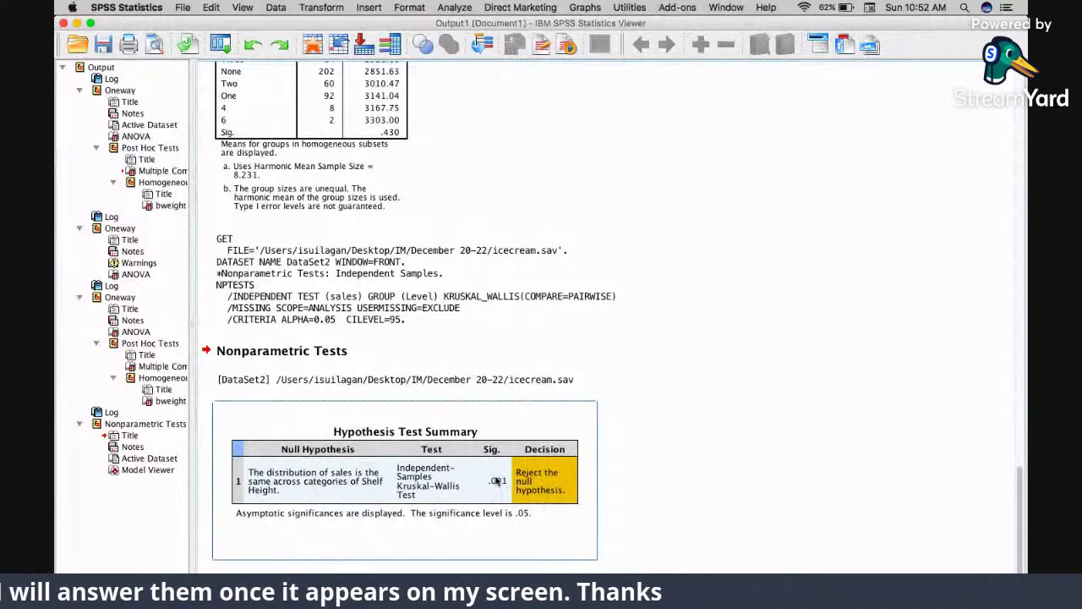
double_click(497, 481)
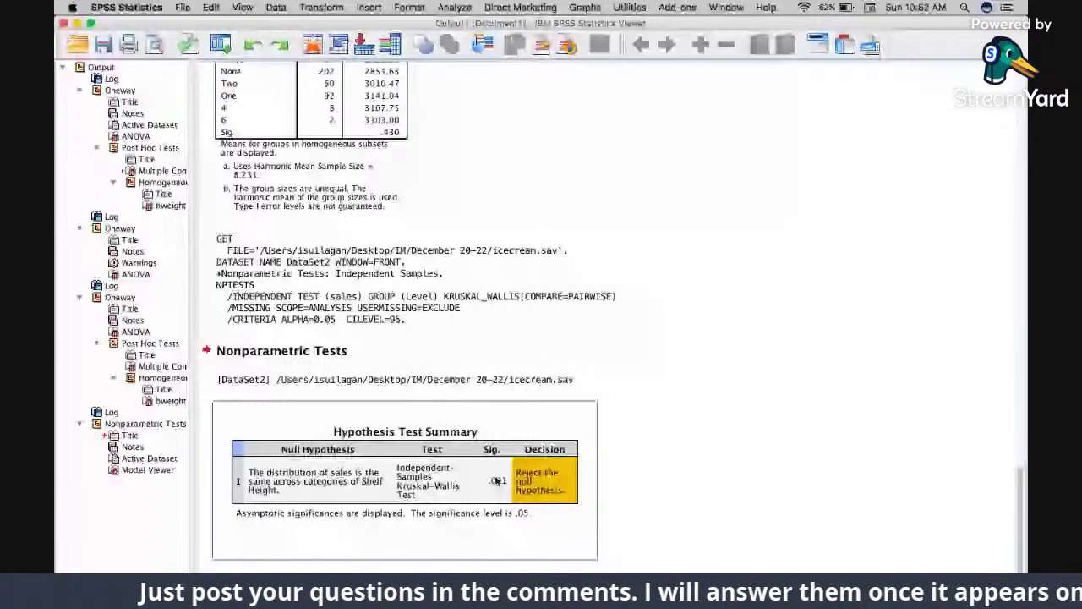
click(389, 235)
click(349, 202)
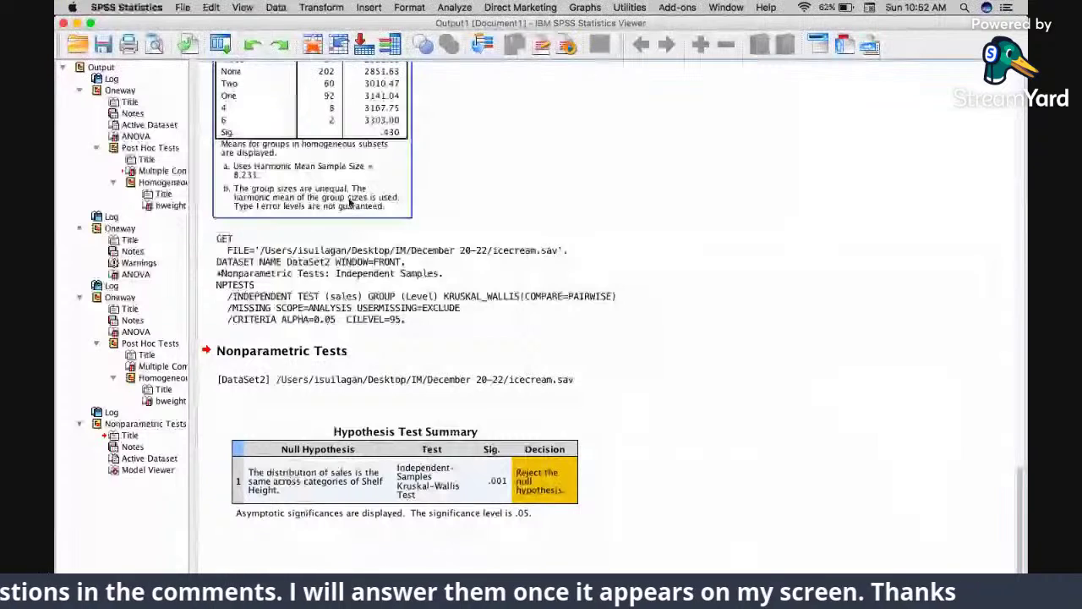
click(380, 279)
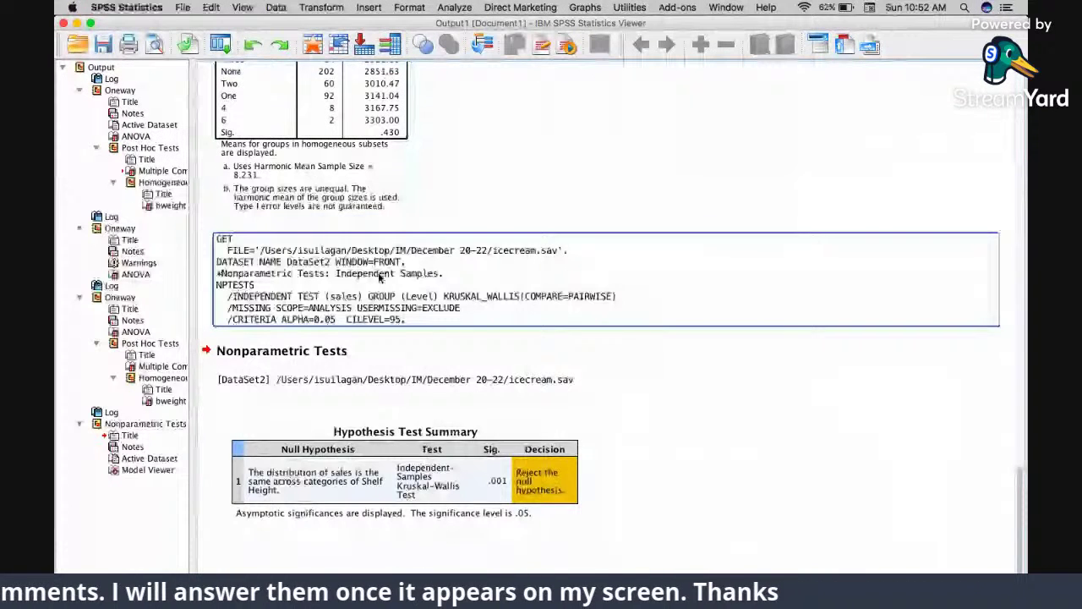
key(Up)
key(Down)
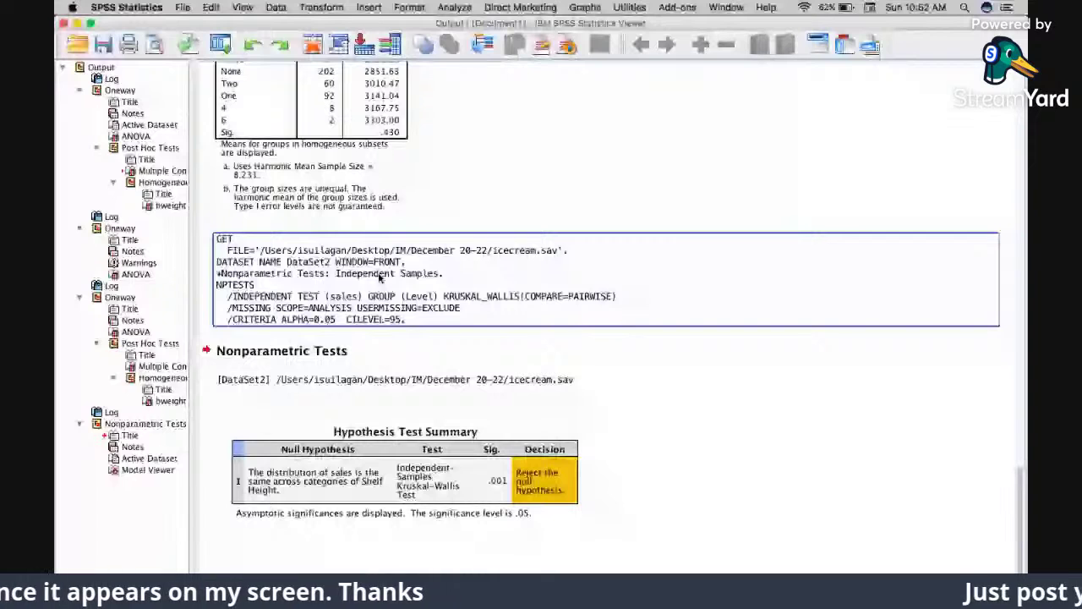
click(569, 471)
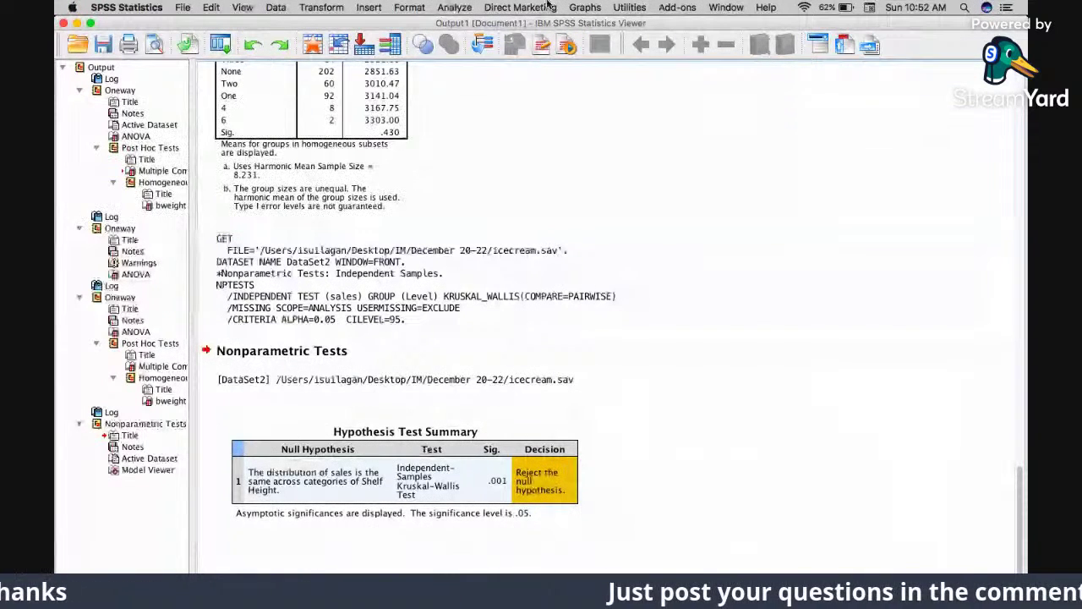
Step: Add the Median test with pooled sample median and all pairwise comparisons to the independent-samples nonparametric analysis and run it
click(459, 7)
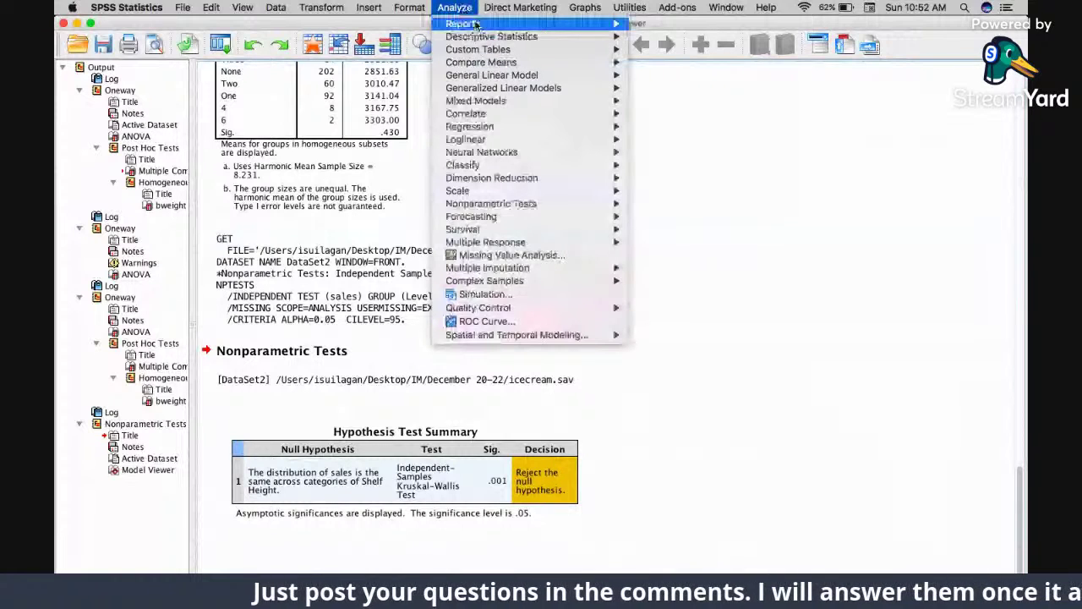
mouse_move(513, 204)
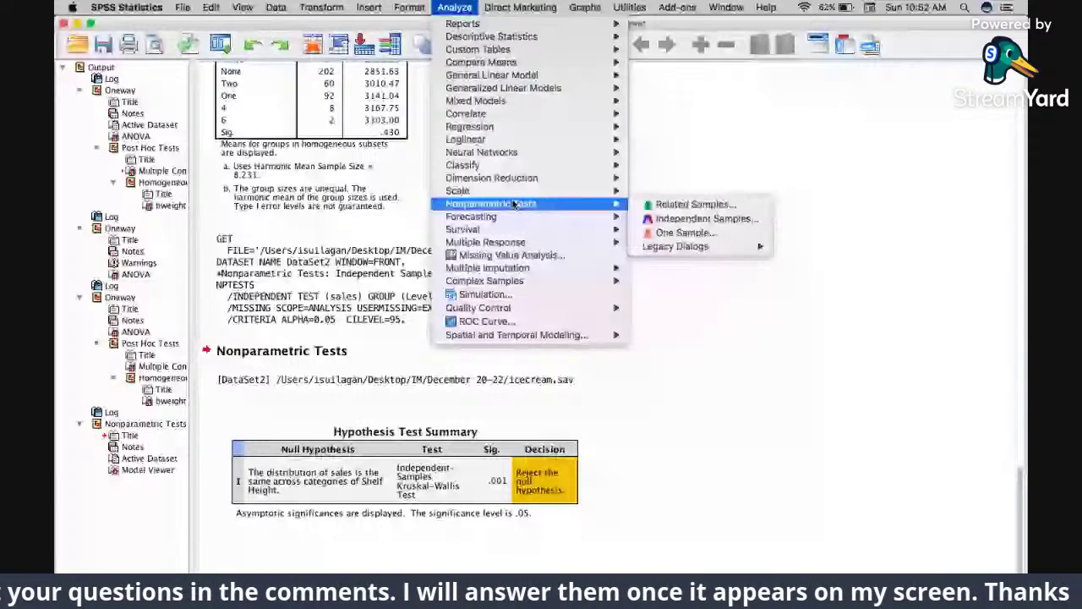
click(695, 218)
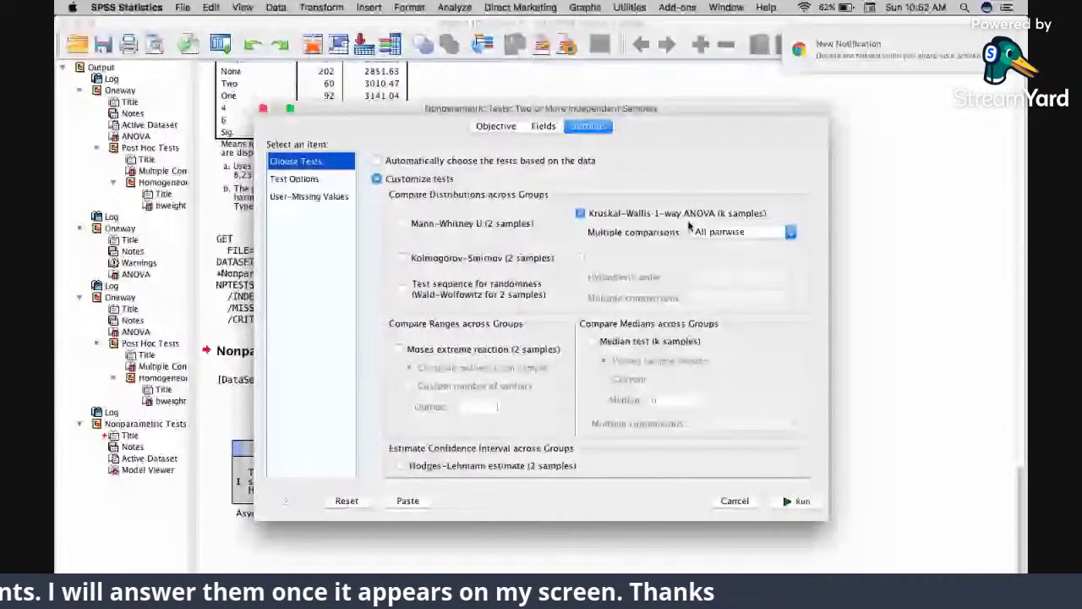
click(726, 231)
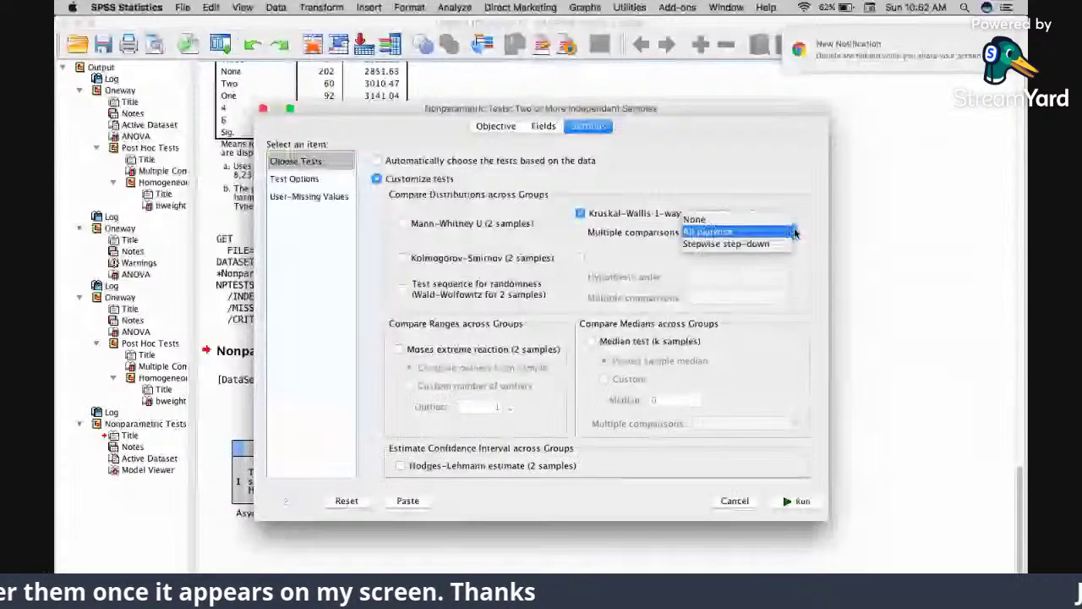
click(793, 232)
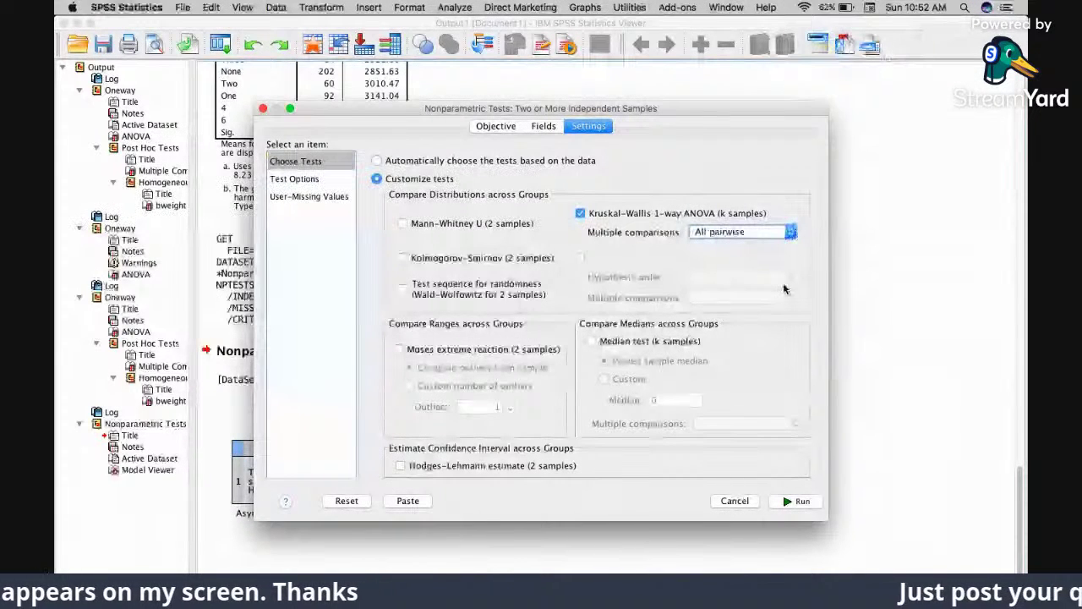
click(590, 342)
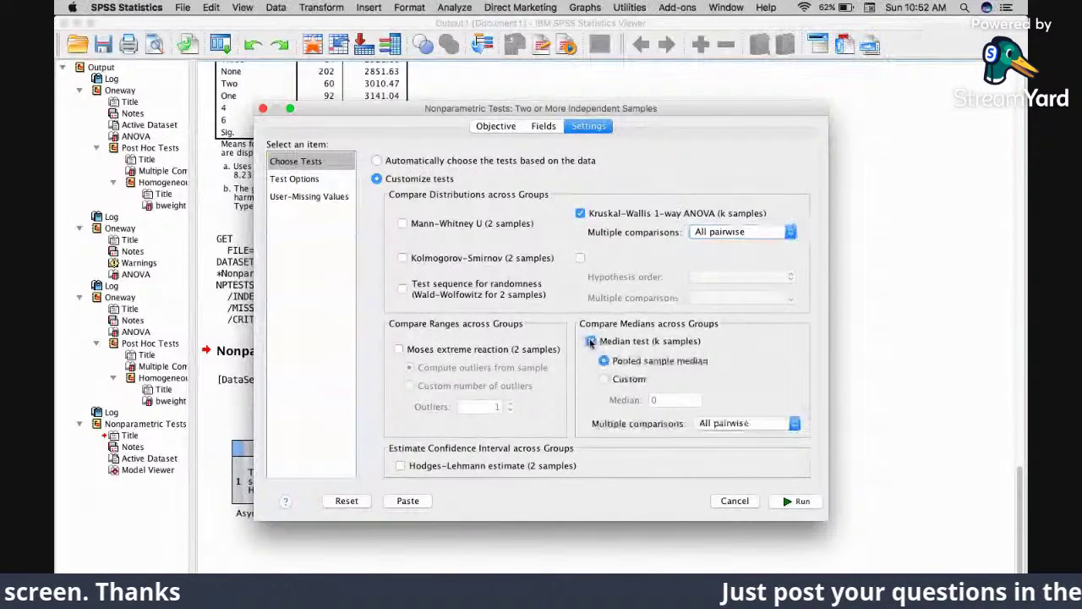
click(795, 501)
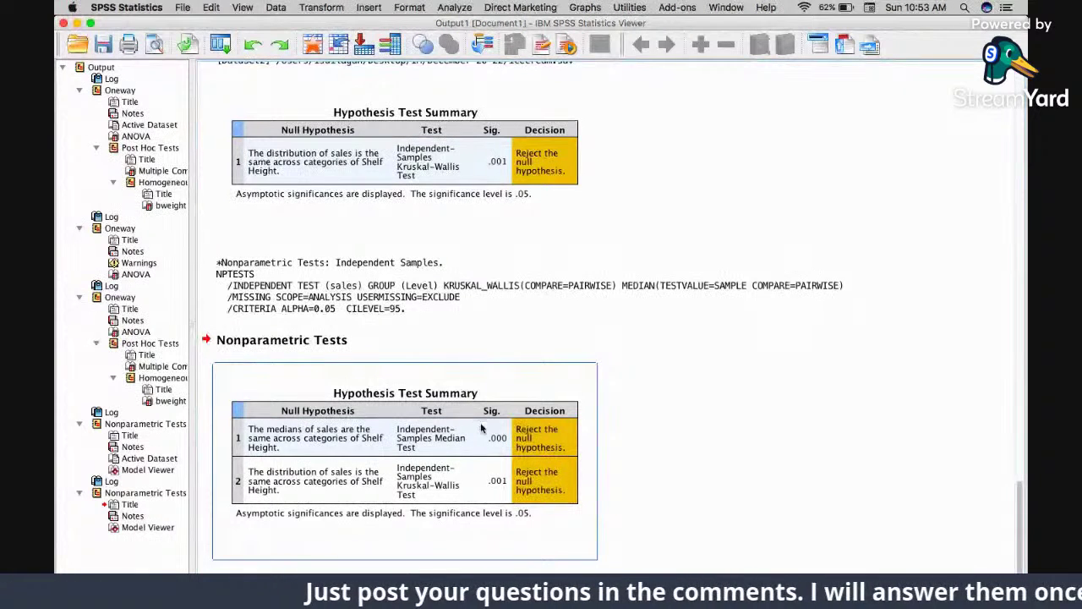
click(547, 312)
click(491, 415)
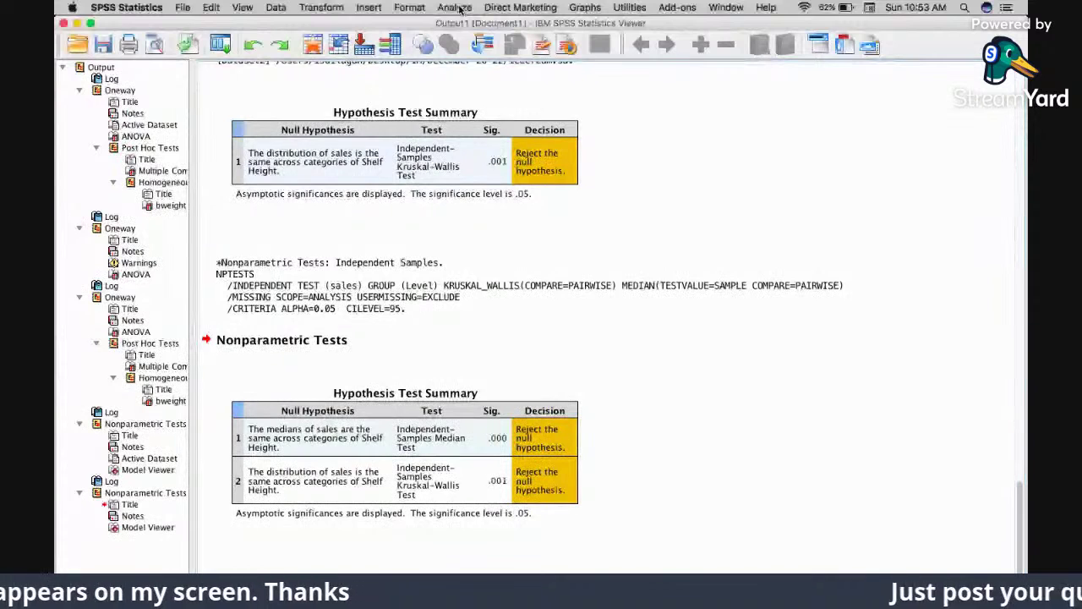
Step: Set up a legacy K Independent Samples test with sales as the test variable
click(455, 8)
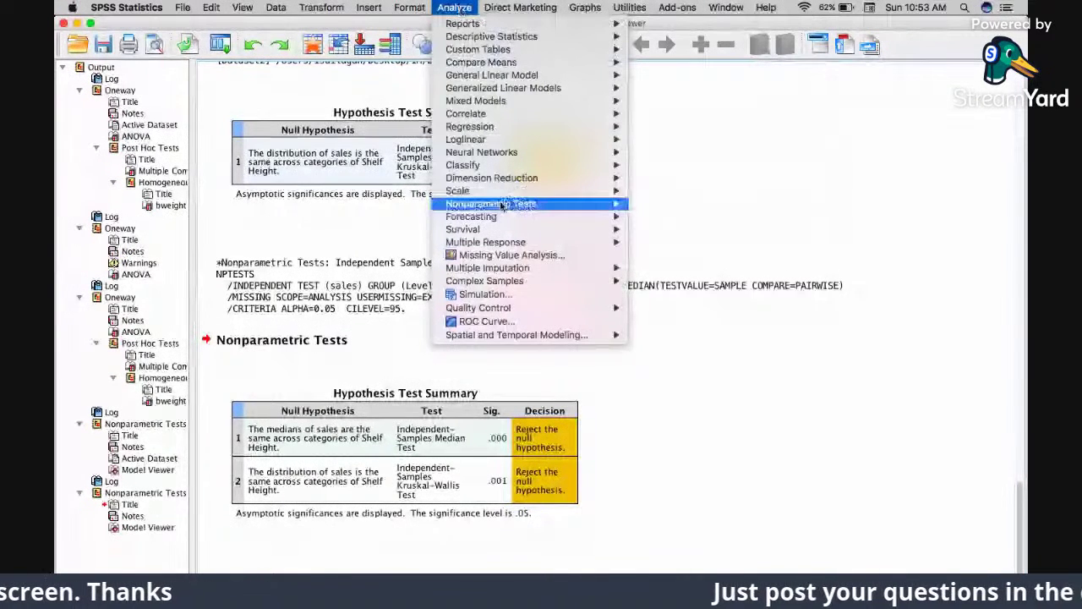
mouse_move(524, 203)
mouse_move(676, 246)
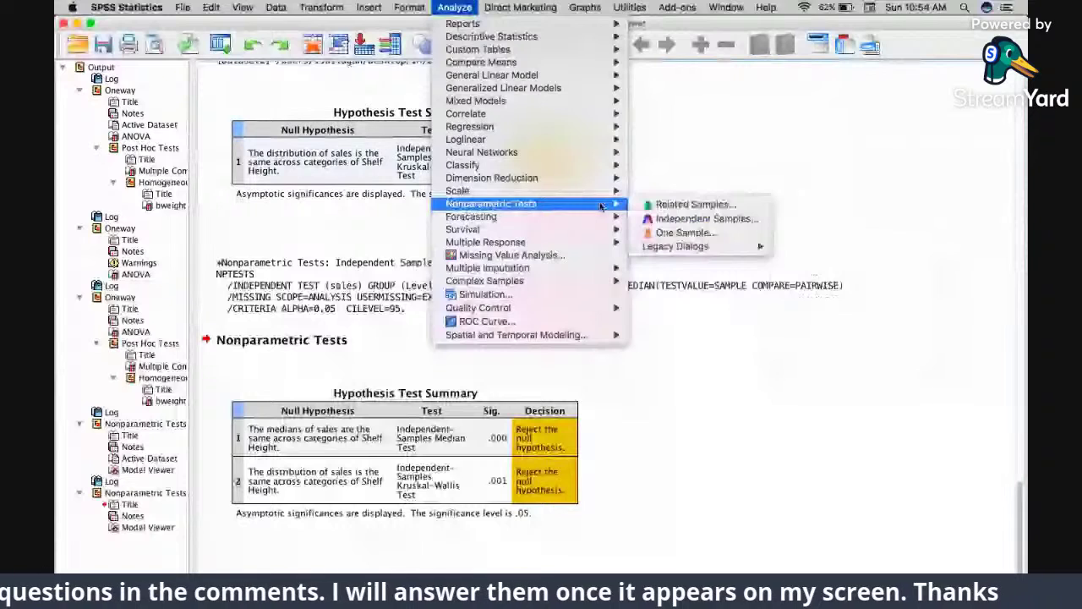
mouse_move(744, 246)
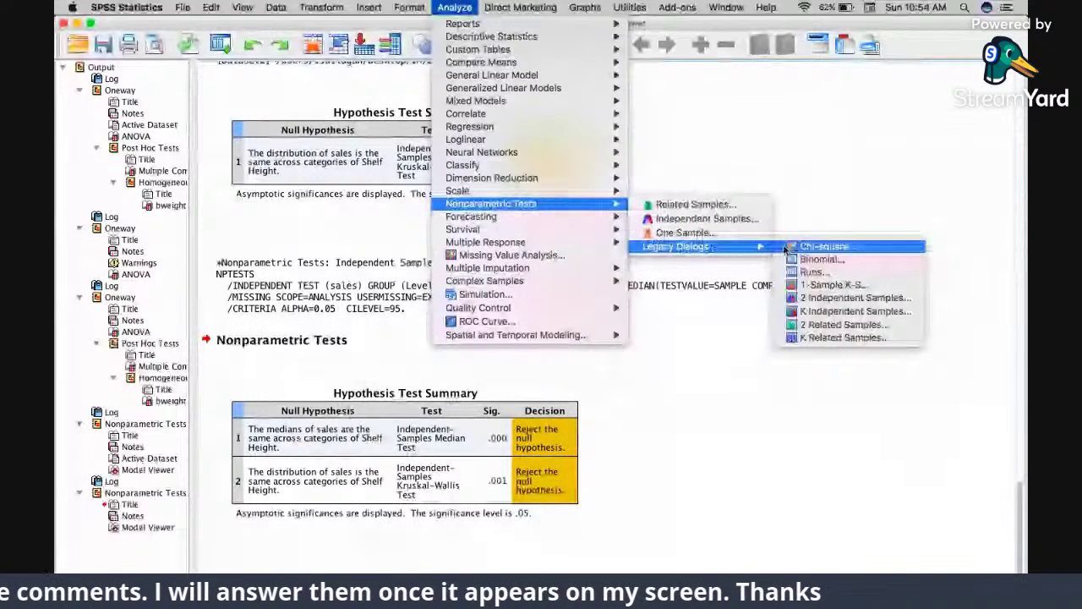
click(842, 312)
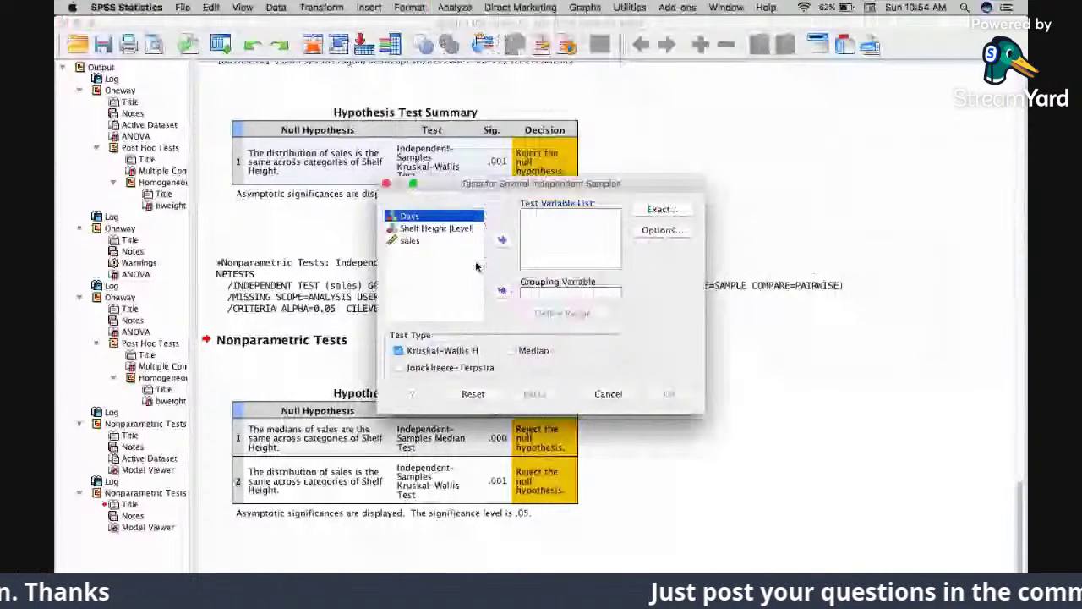
click(463, 228)
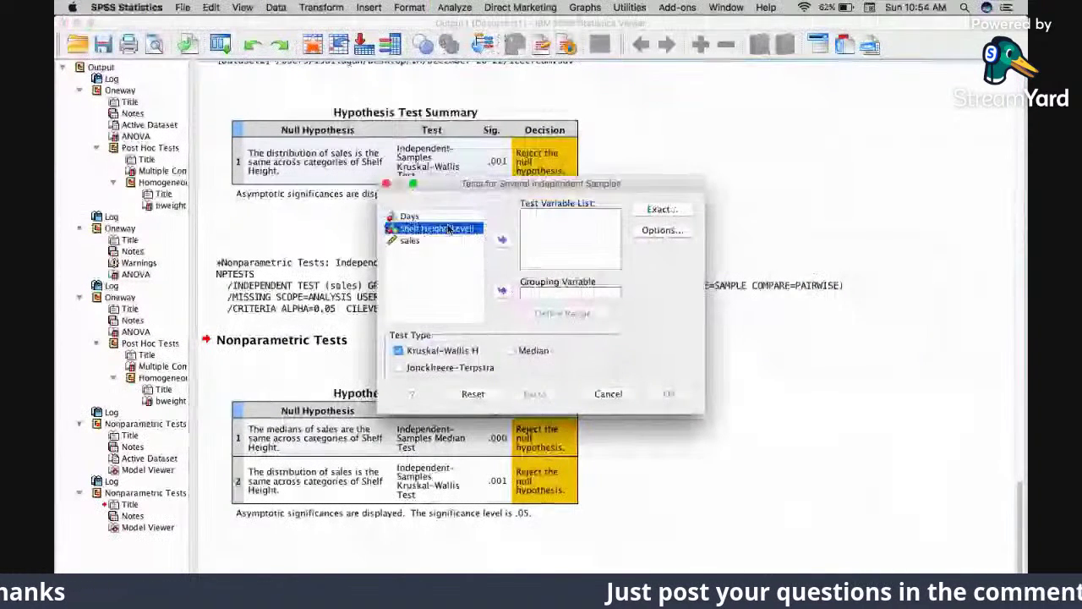
click(502, 241)
click(502, 241)
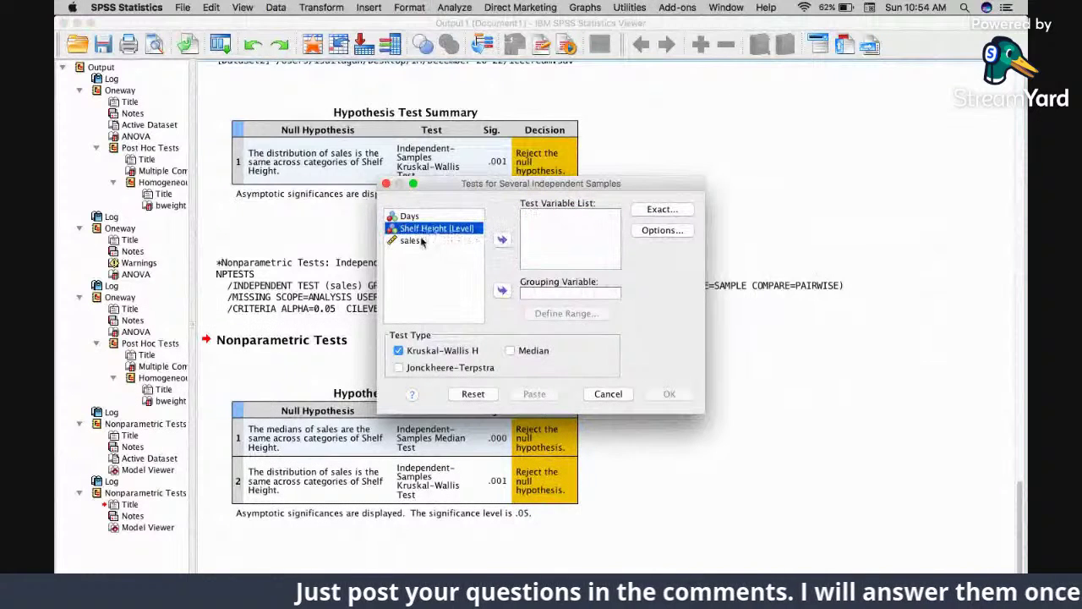
click(414, 240)
click(502, 240)
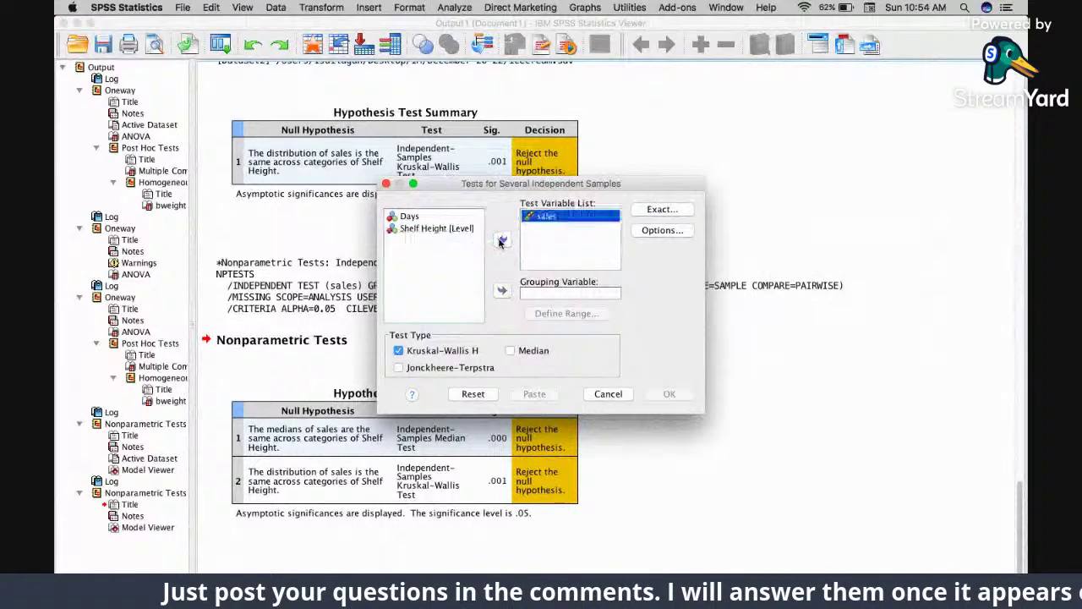
Step: Set Shelf Height as the grouping variable with a range from 1 to 3
click(452, 228)
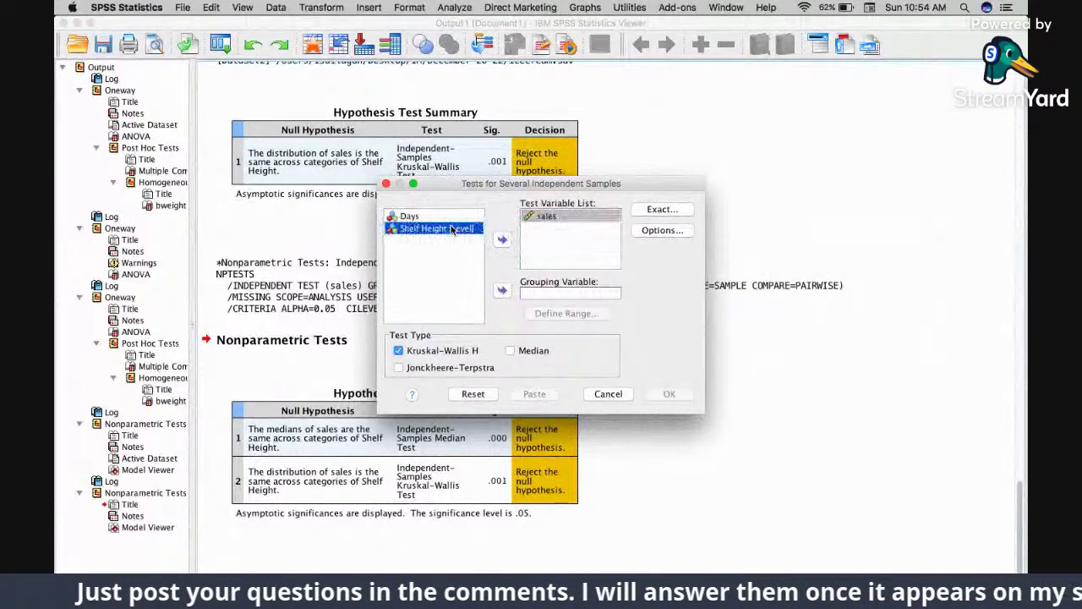
click(502, 291)
click(565, 313)
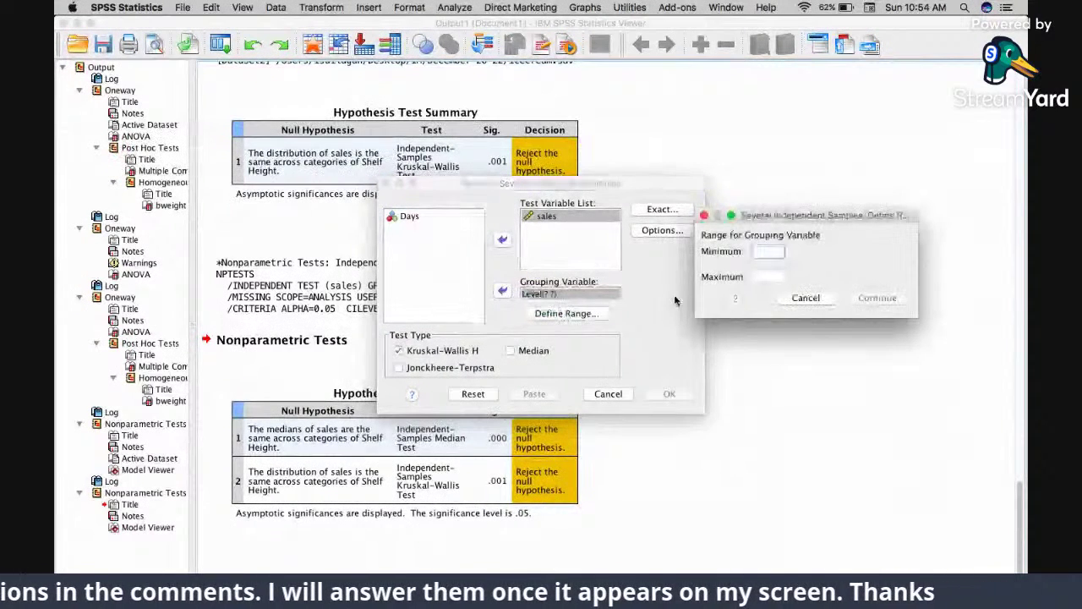
text(1)
click(760, 277)
text(3)
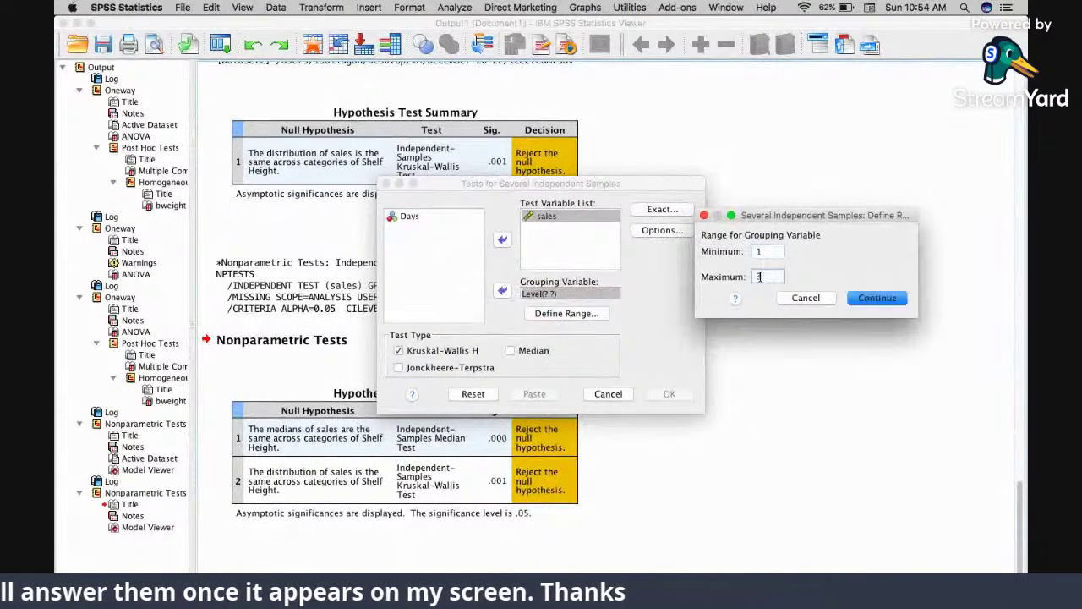
click(879, 297)
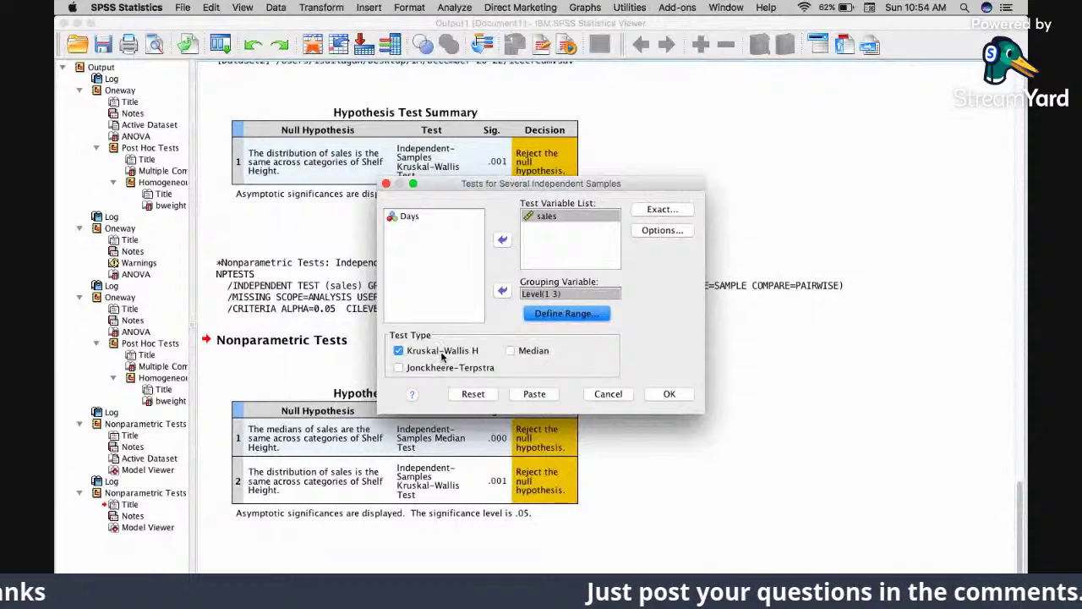
Step: Include the Median test alongside Kruskal-Wallis H and recheck the defined grouping range
click(510, 351)
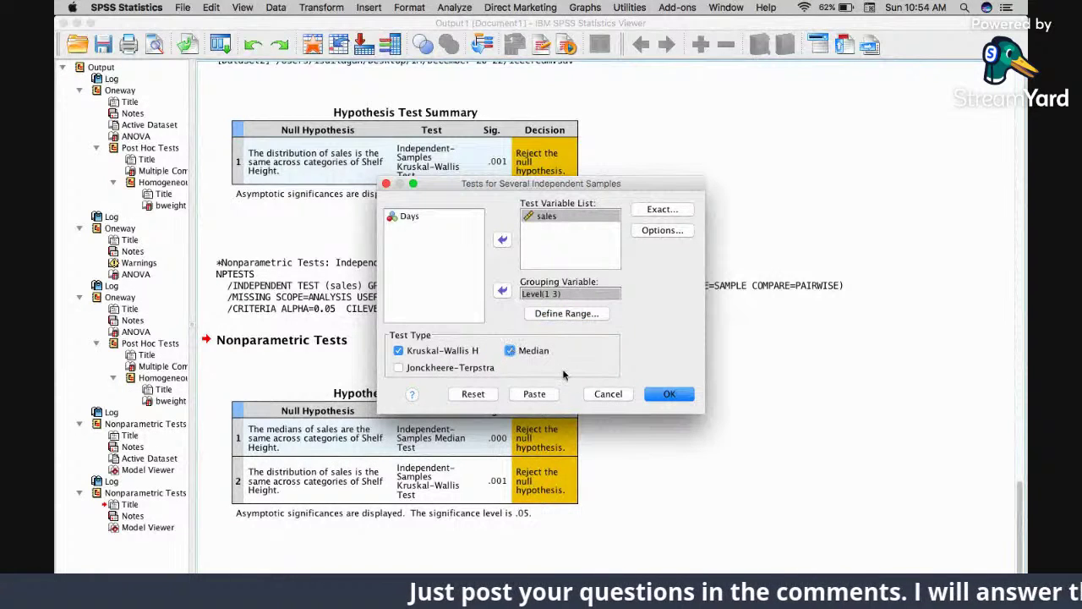
click(566, 314)
click(867, 299)
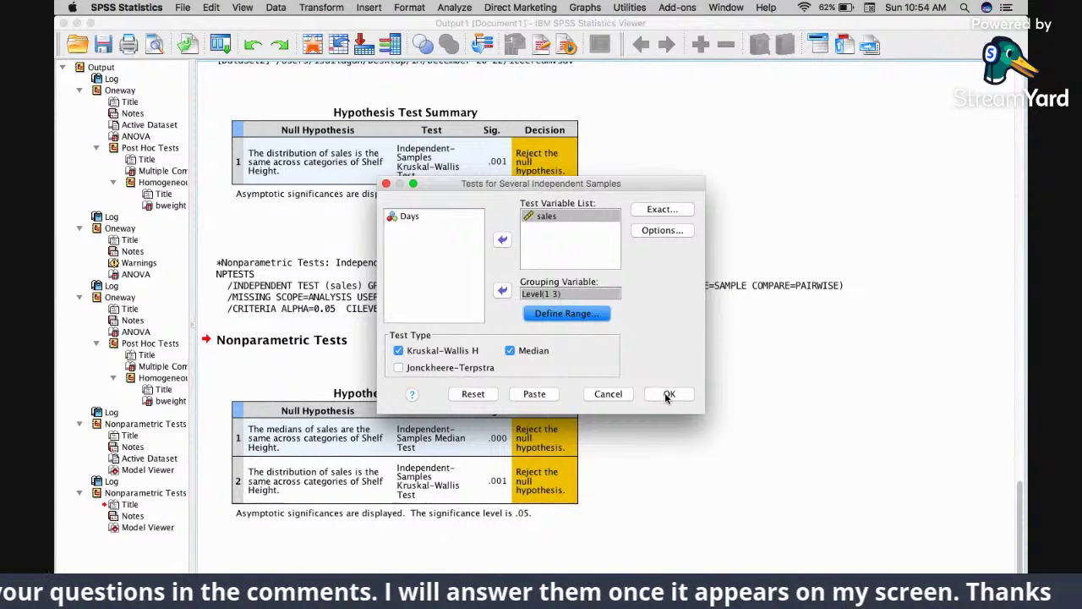
Step: Review the statistics and missing-value options and the Exact Tests settings, cancelling both without changes
click(664, 230)
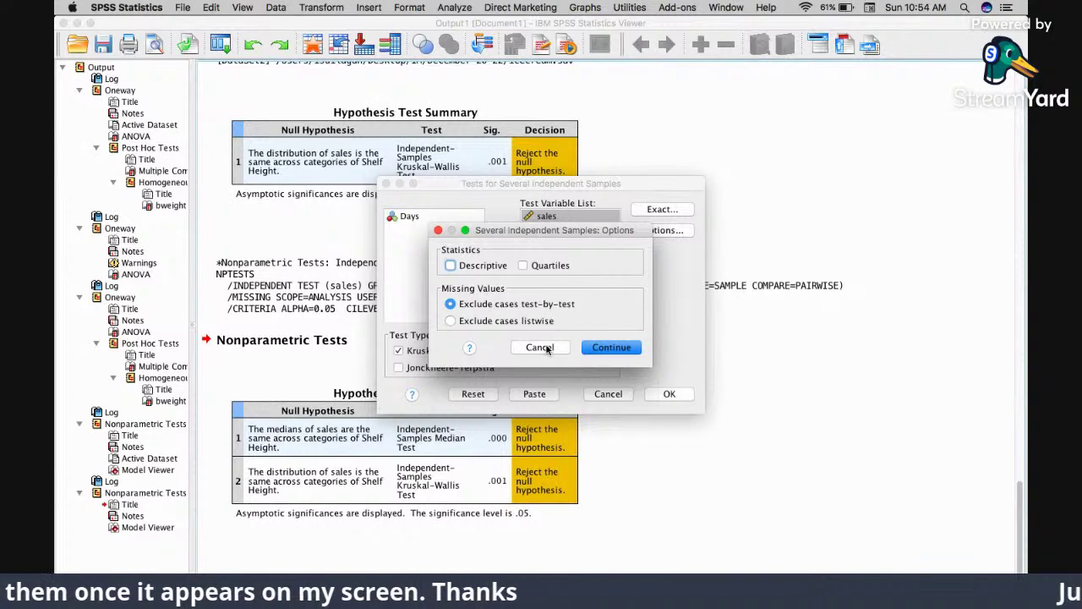
click(540, 348)
click(661, 210)
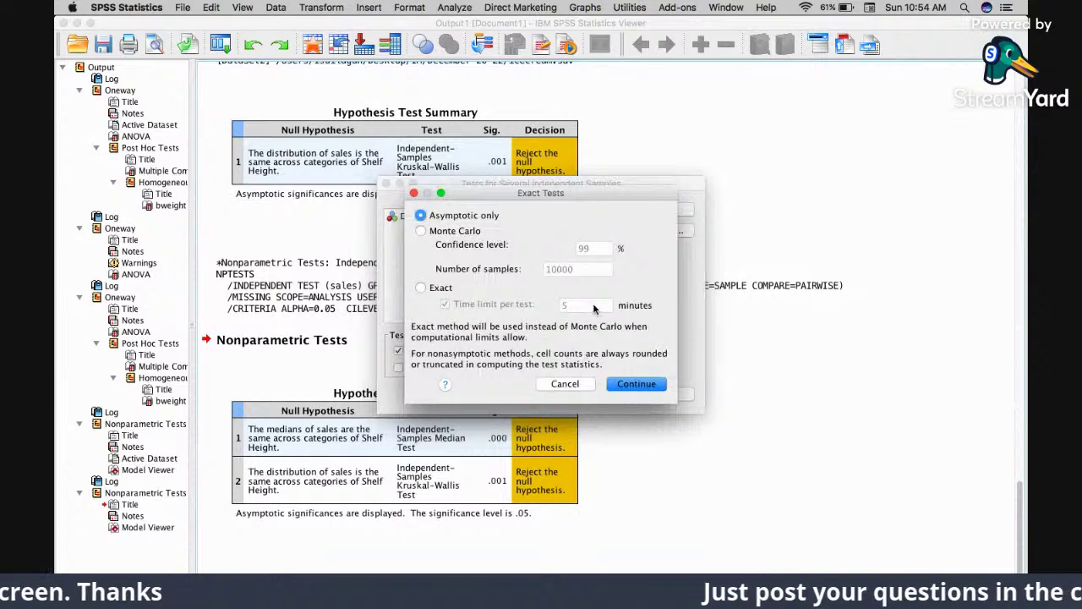
click(565, 384)
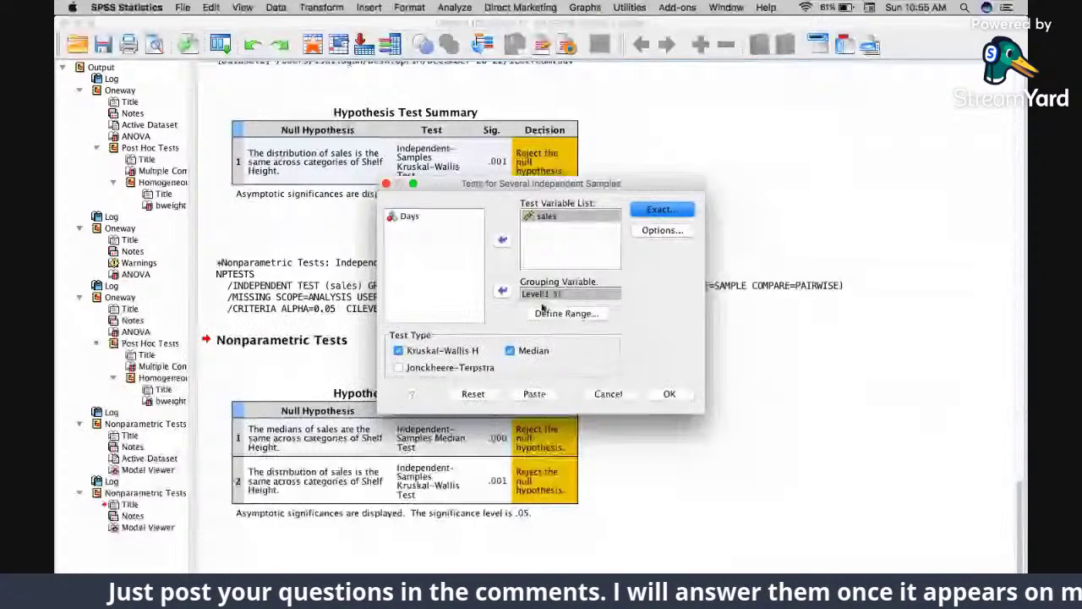
Step: Keep the Shelf Height range at 1 to 3 and run the Kruskal-Wallis and Median tests
click(568, 294)
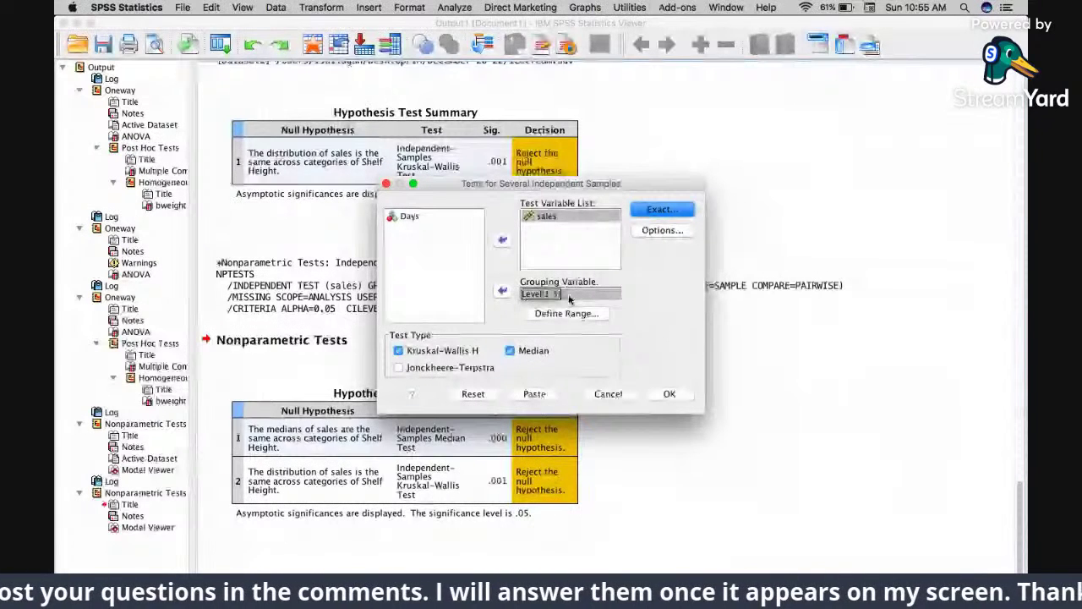
click(569, 314)
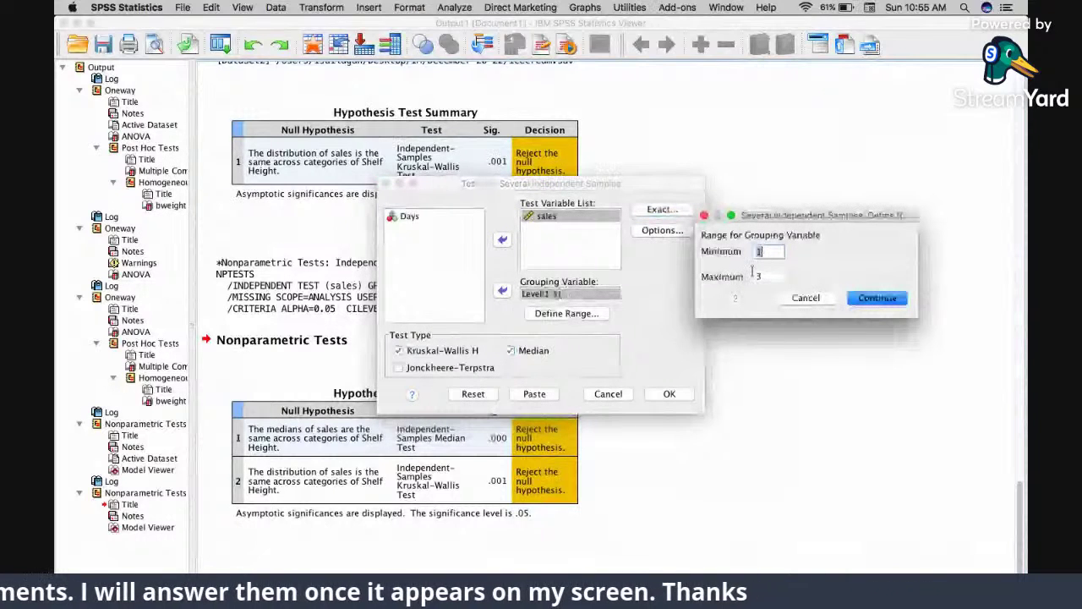
click(868, 301)
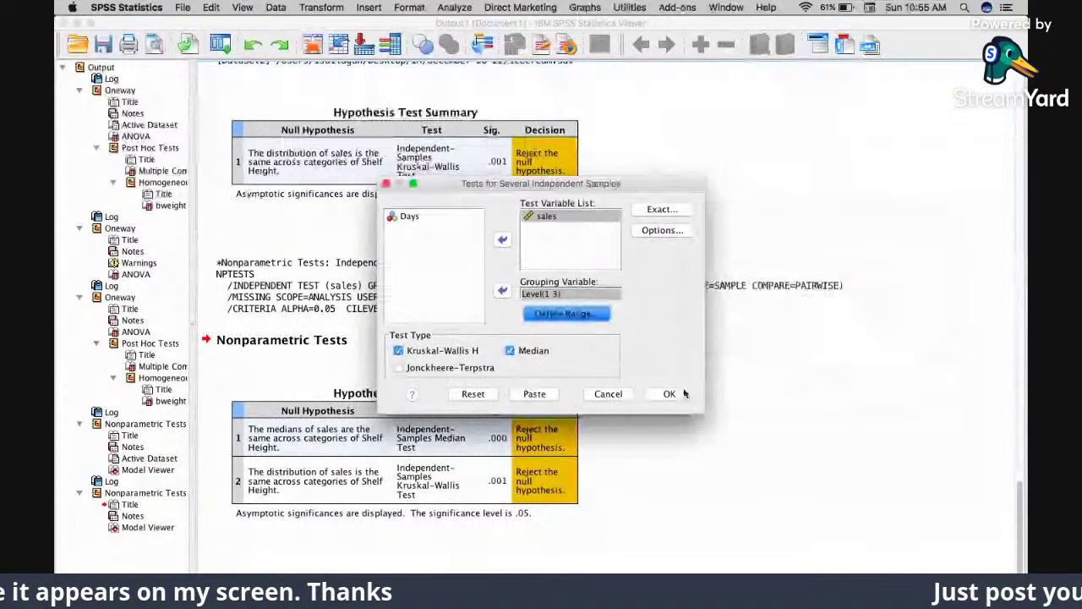
click(685, 393)
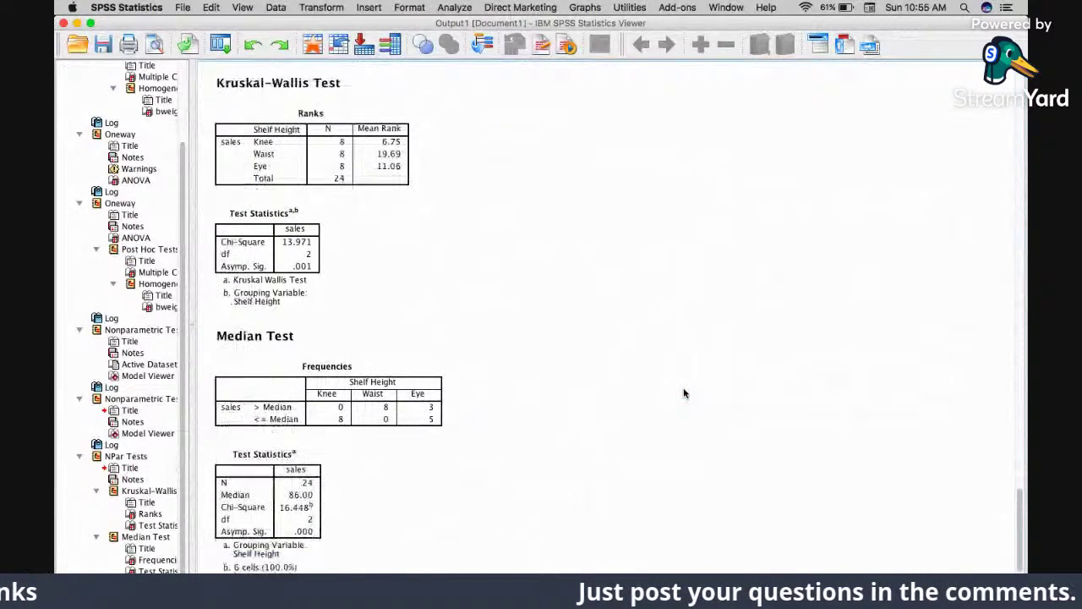
Step: Examine the Kruskal-Wallis ranks and test statistics and the Median Test frequencies and statistics for sales by Shelf Height
click(355, 224)
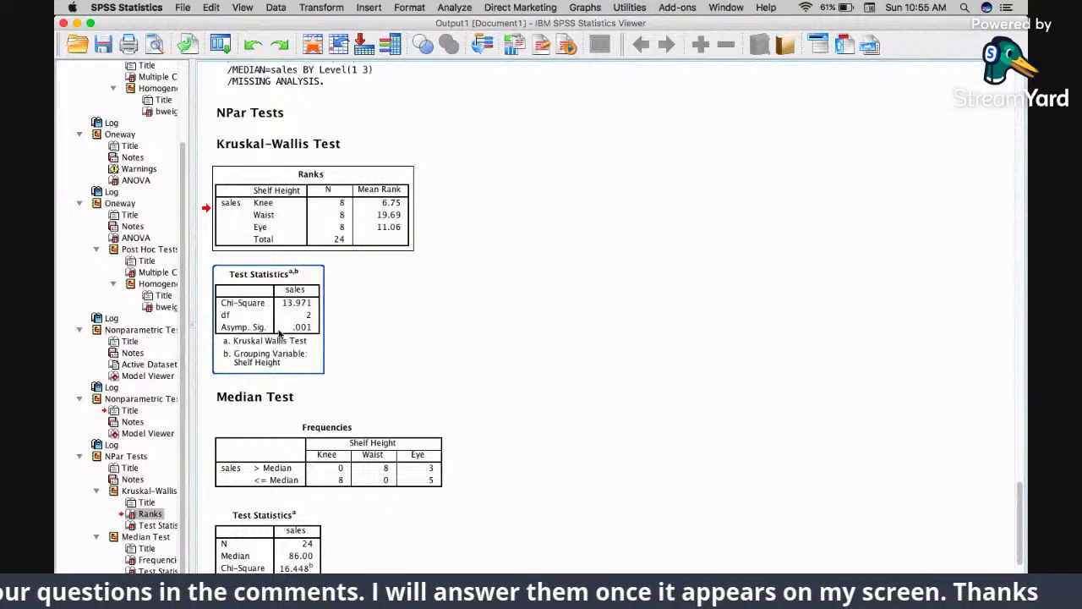
scroll(277, 312, down, 3)
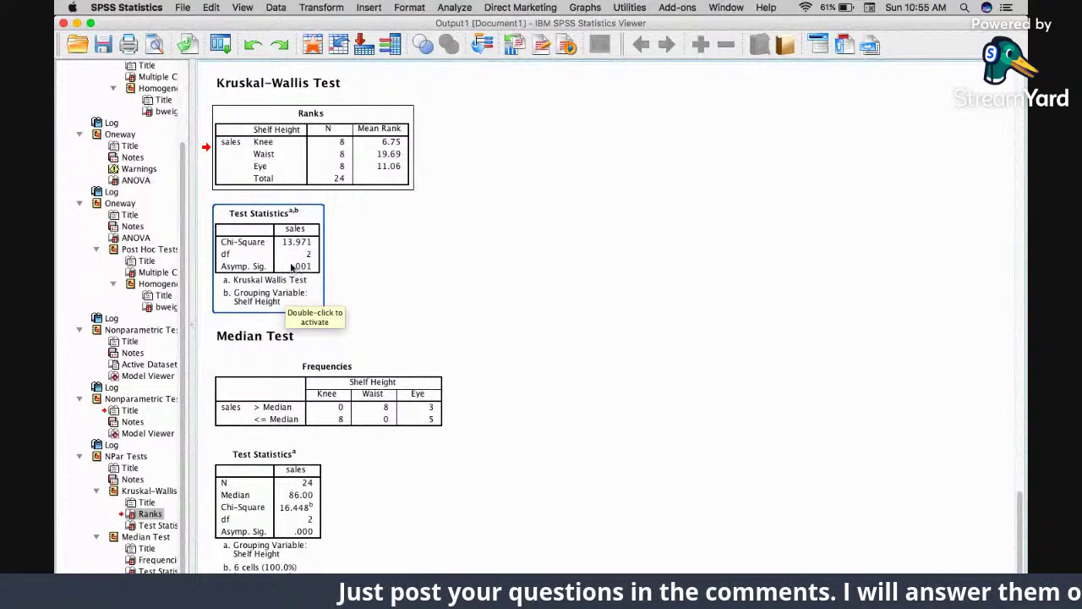
scroll(290, 265, down, 3)
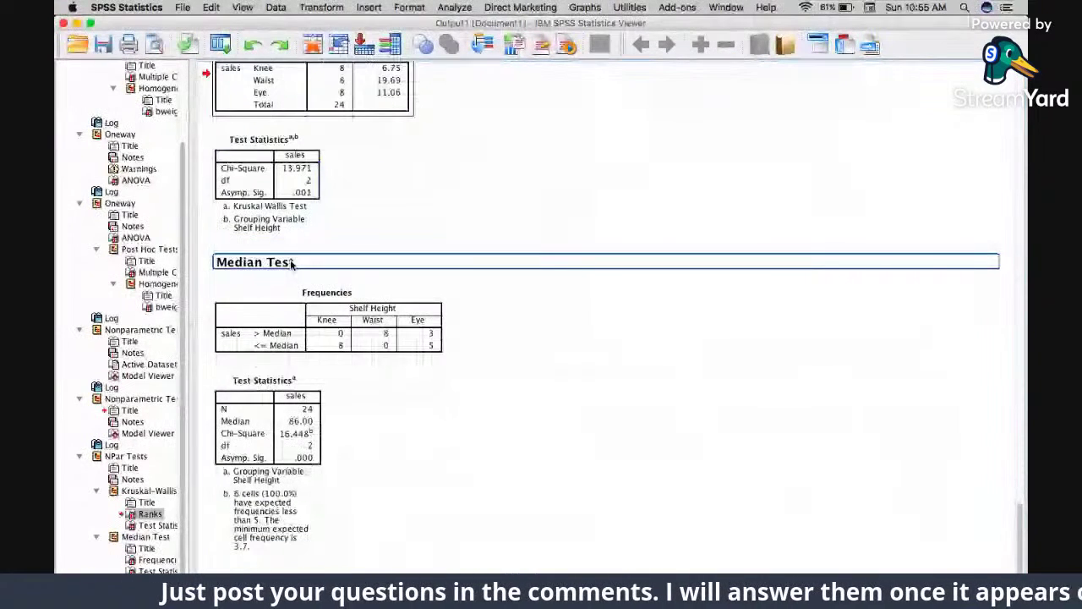
click(258, 444)
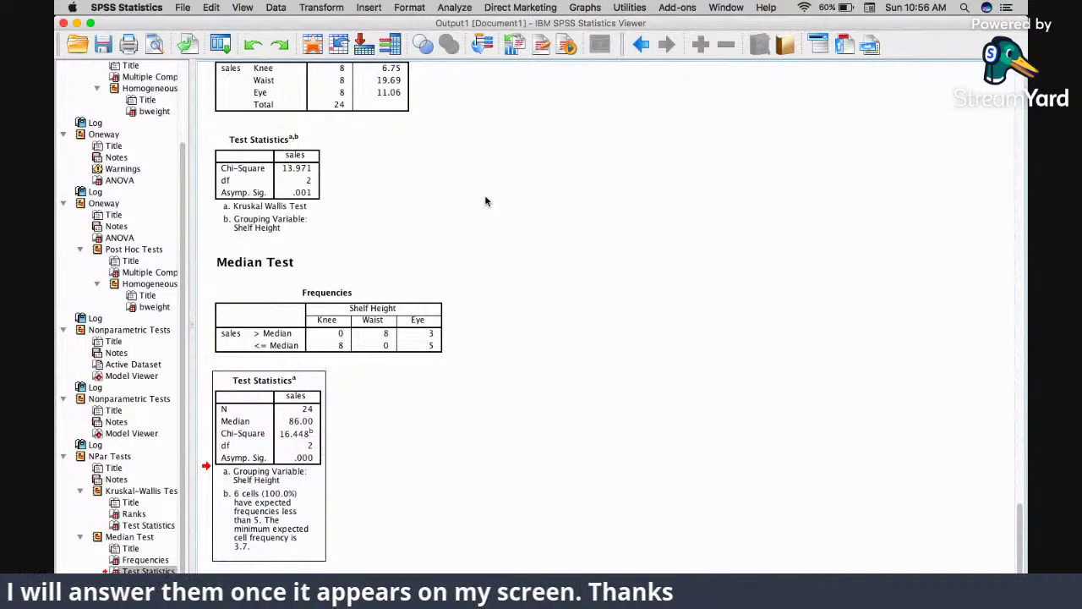
scroll(486, 200, up, 3)
scroll(486, 200, up, 1)
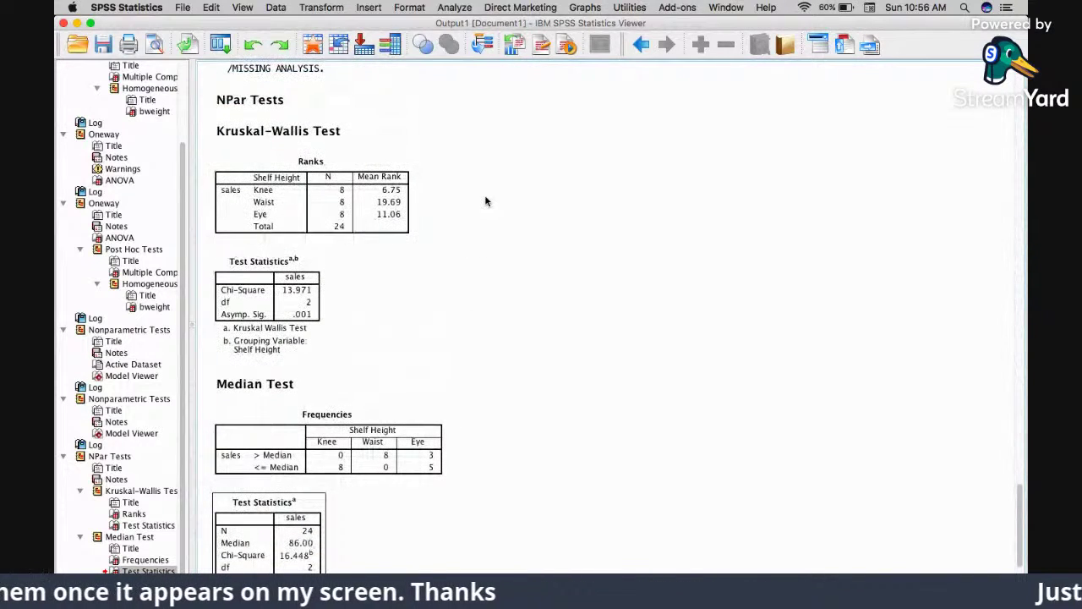
click(405, 207)
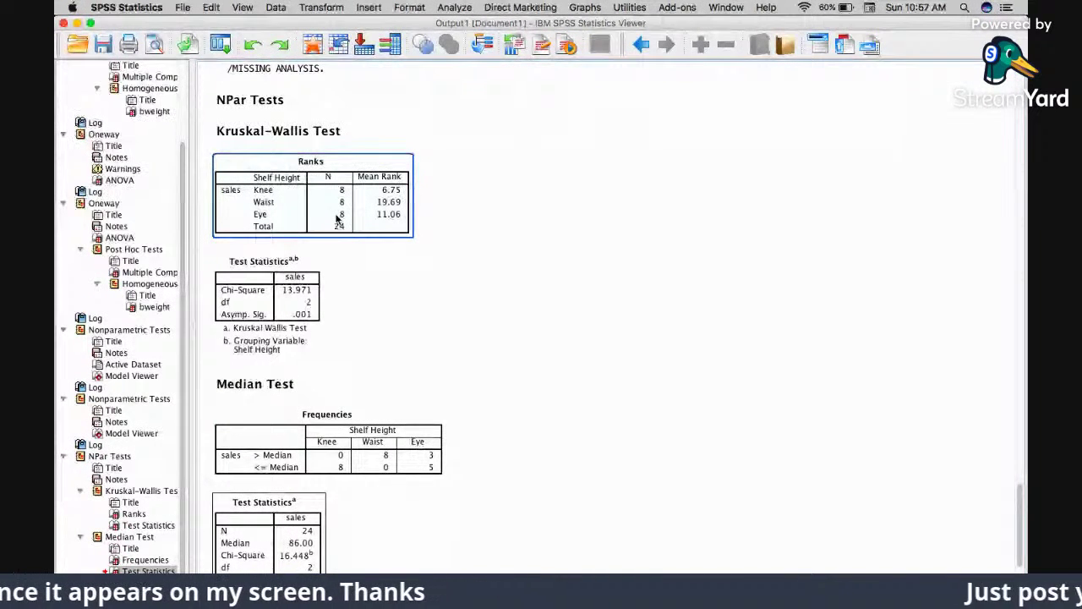
click(391, 139)
click(338, 173)
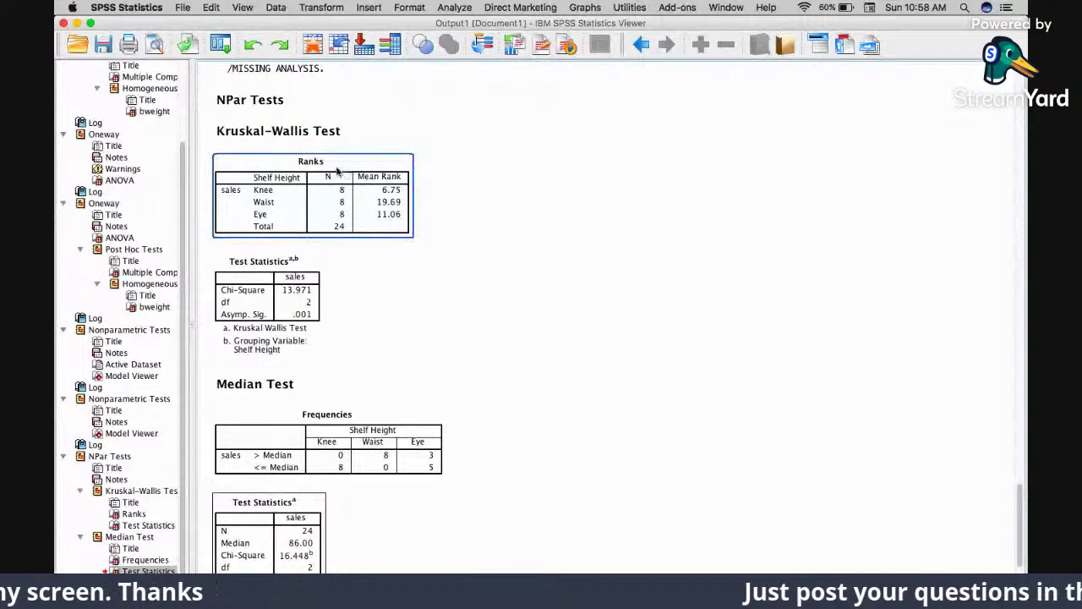
Step: Compare the mean ranks and significance of the Kruskal-Wallis test with the Median Test statistics and their expected-frequency footnote
click(386, 215)
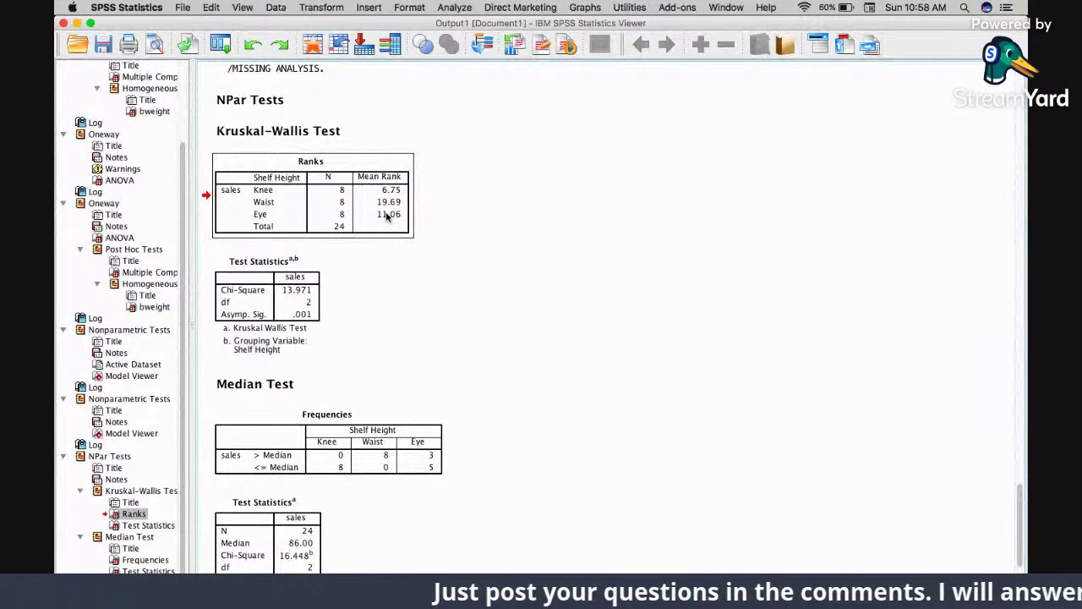
scroll(386, 218, down, 3)
scroll(386, 218, up, 2)
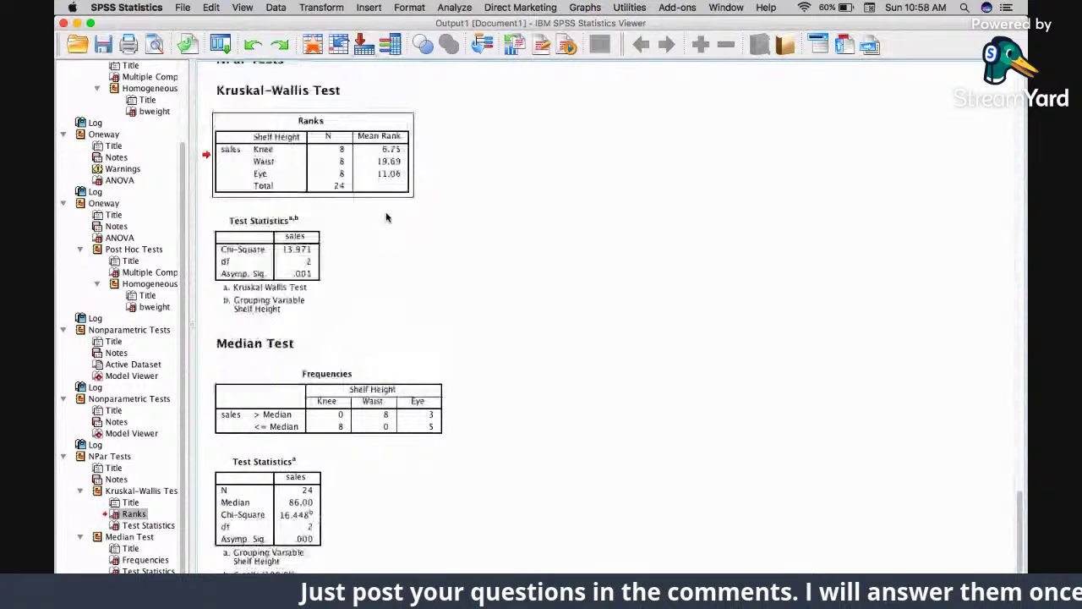
scroll(326, 140, down, 2)
click(321, 142)
click(271, 416)
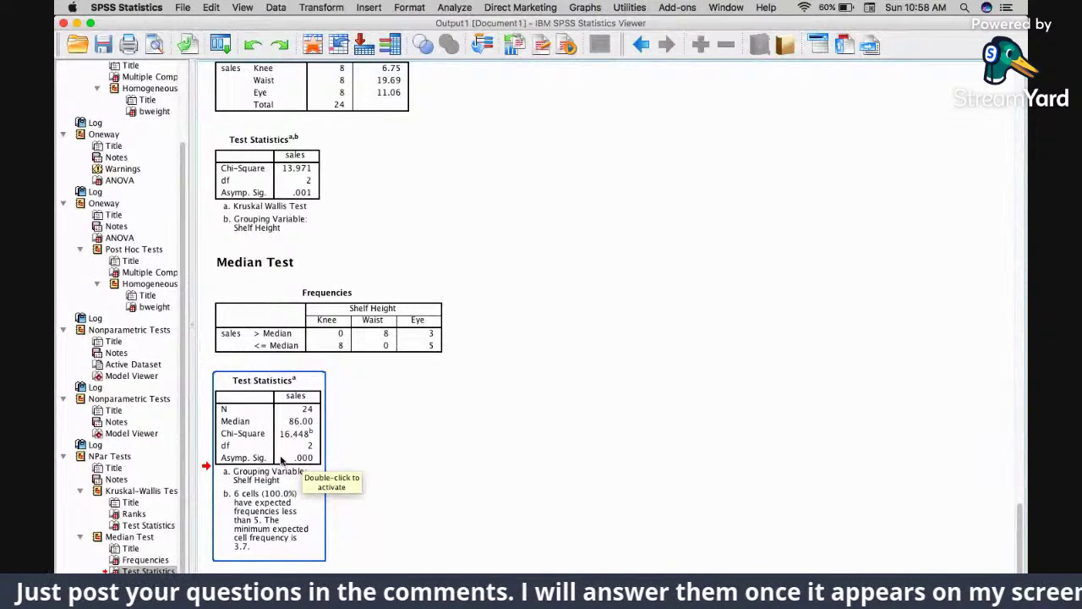
click(286, 263)
click(283, 192)
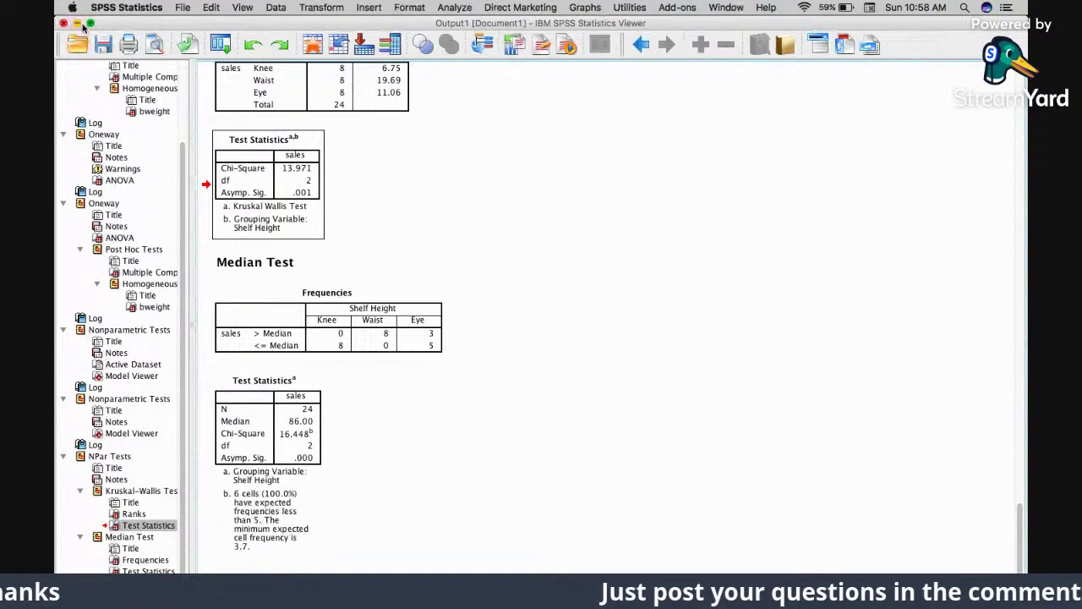
click(368, 292)
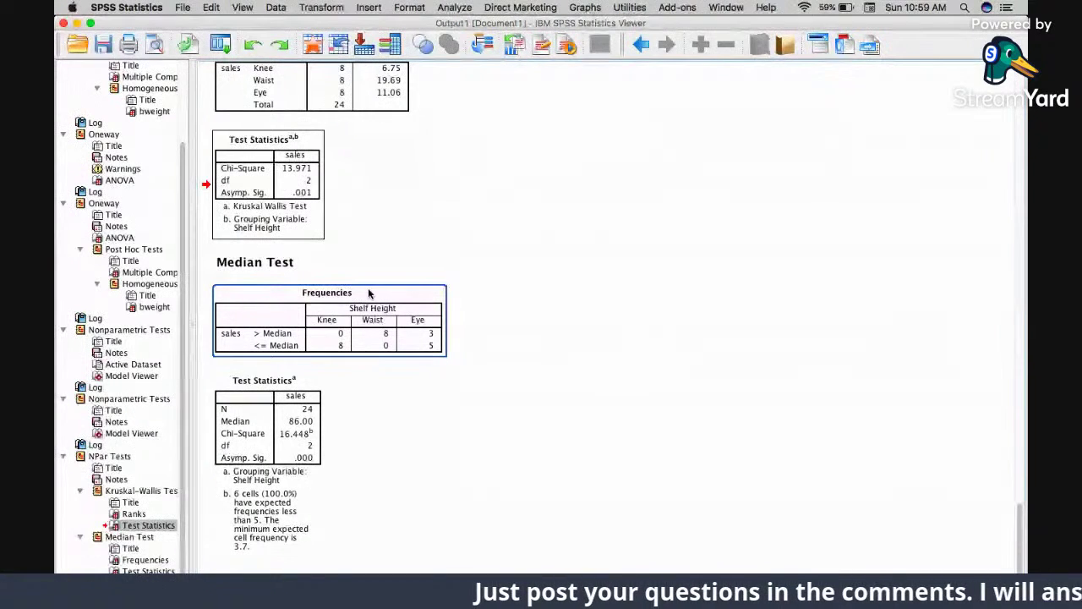
click(452, 243)
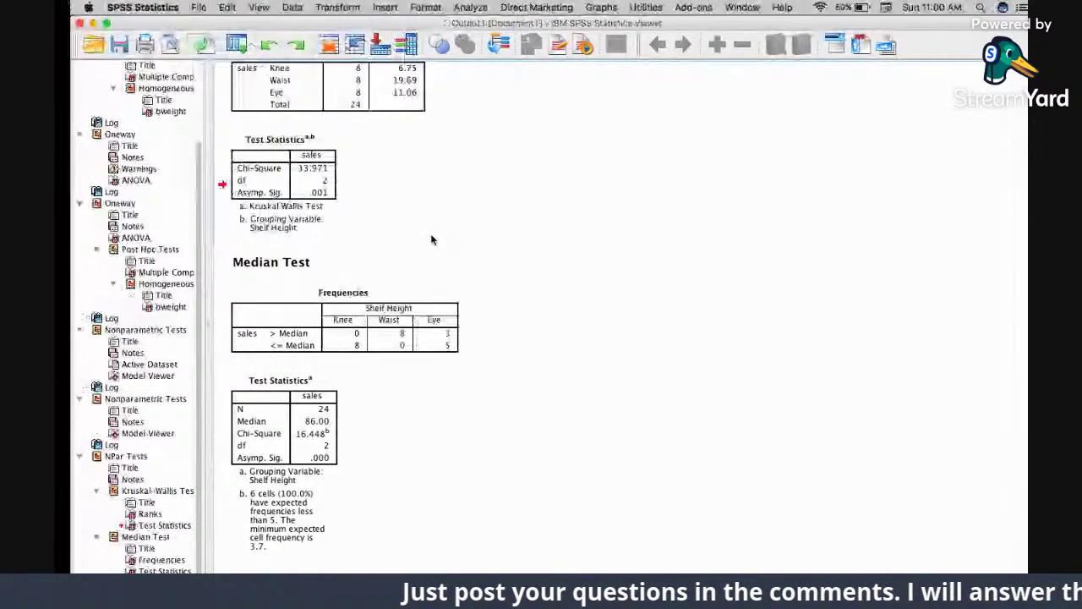
key(super+h)
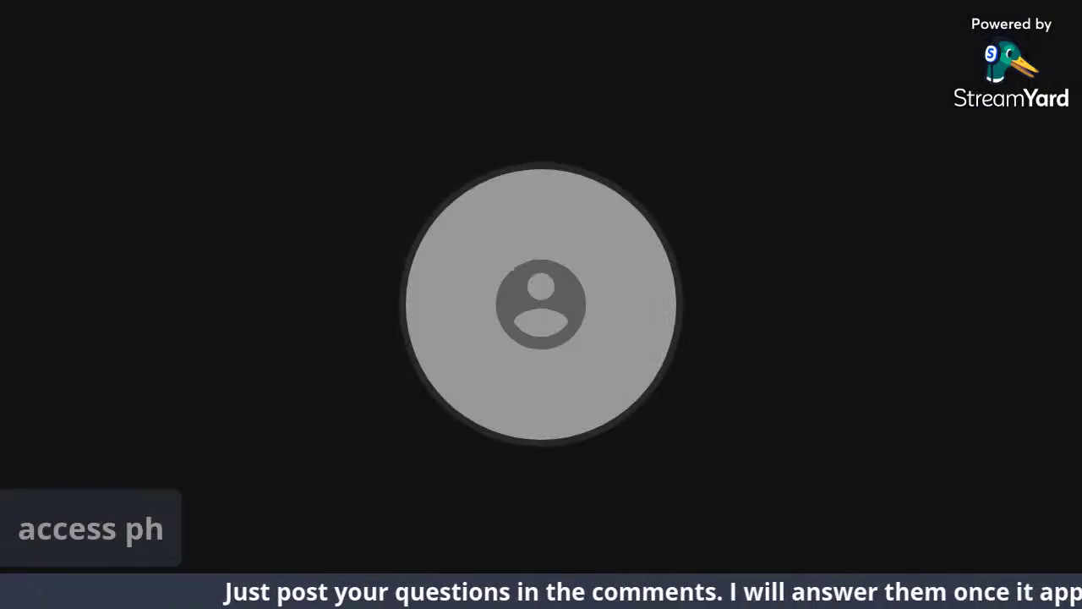